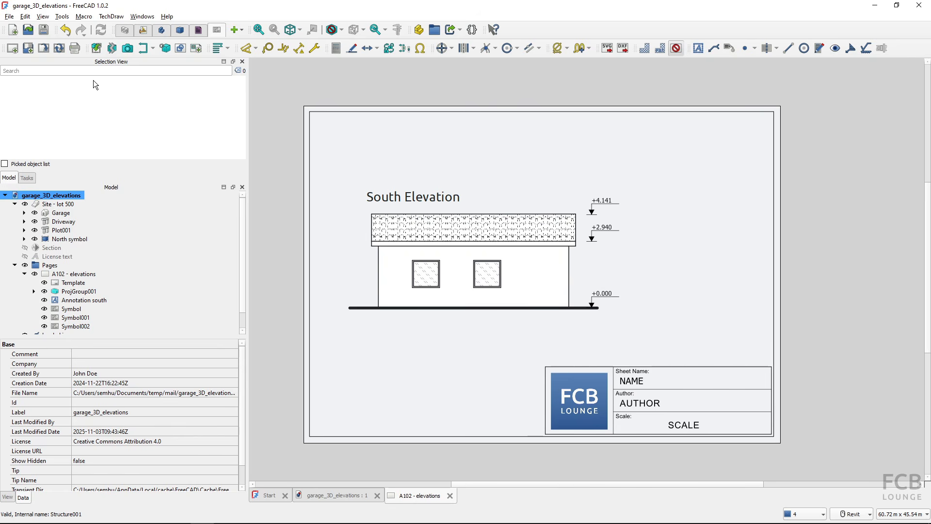
- Autofill the elevations title block with all Update boxes ticked, then switch to the browser
left_click(44, 51)
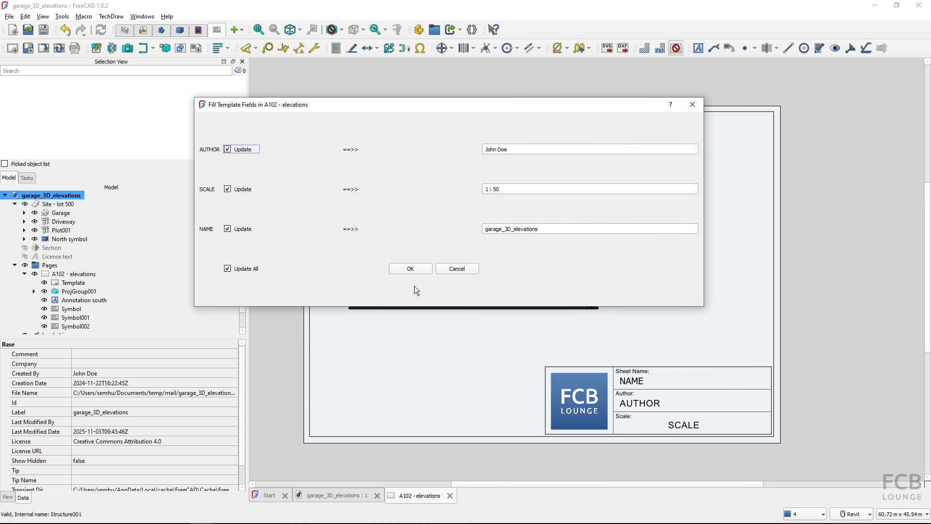
left_click(407, 268)
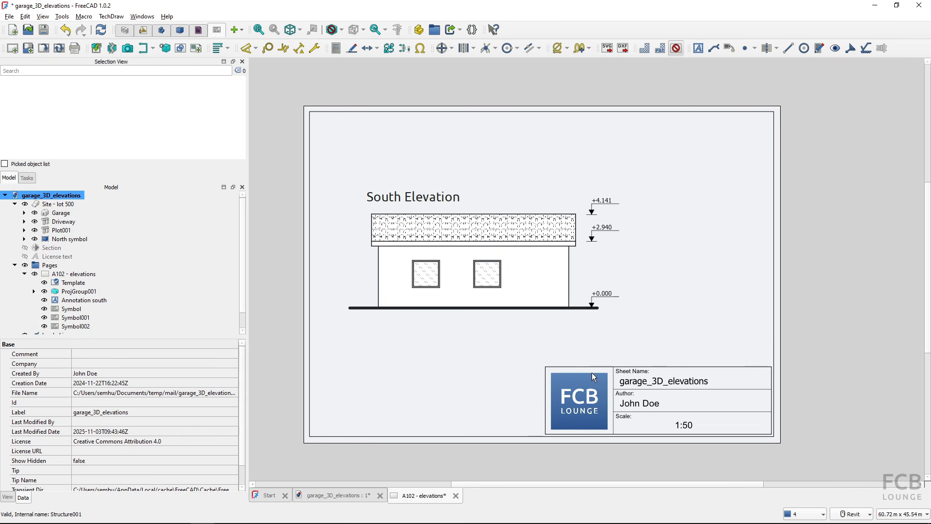
key("alt+Tab")
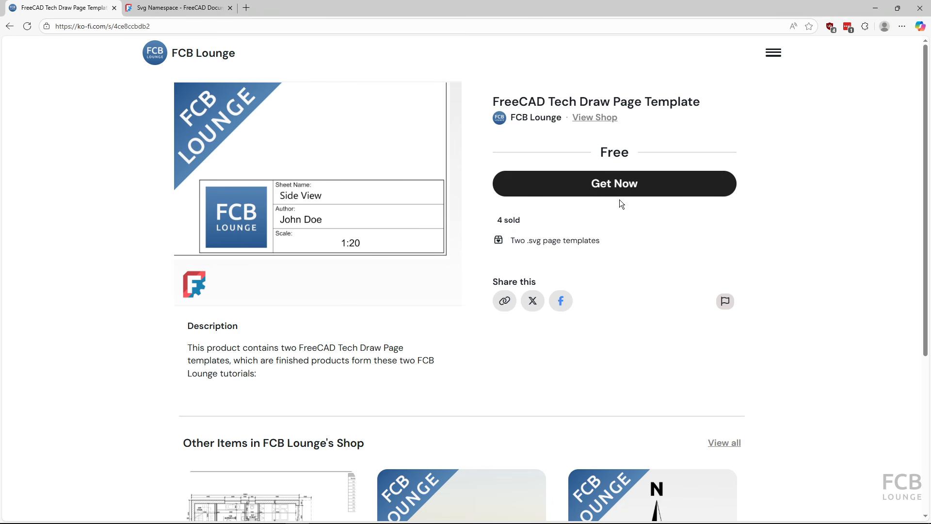
- Get the free Tech Draw Page Template on Ko-fi and switch to the Documents folder window
left_click(609, 193)
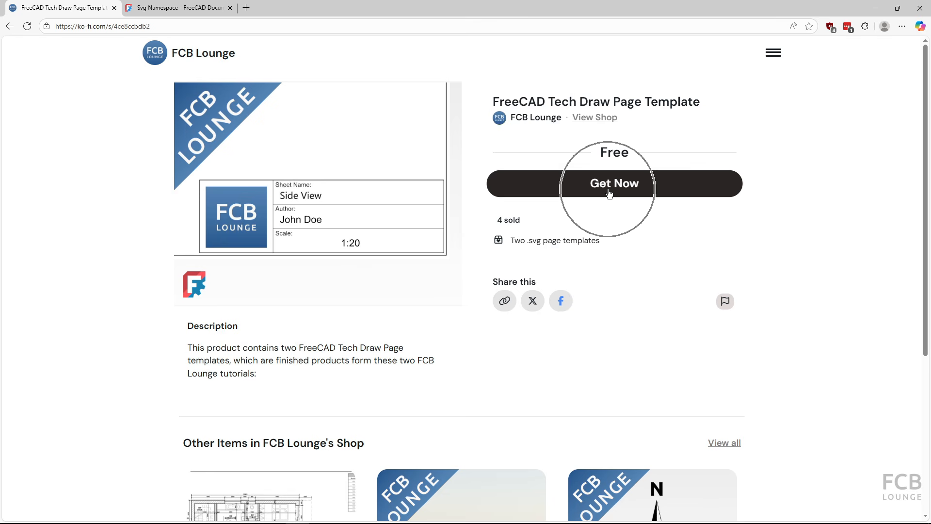
key("alt+Tab")
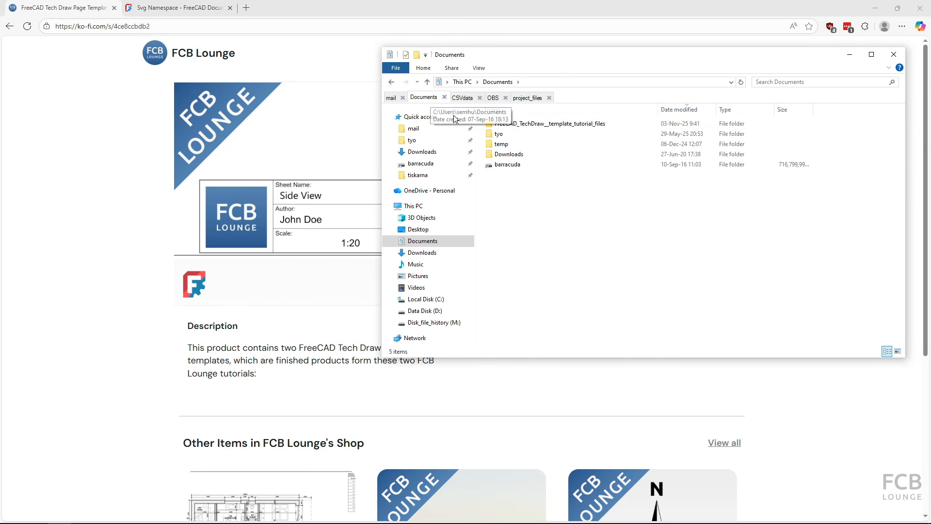
- Open the FreeCAD_TechDraw__template_tutorial_files folder and select FCBLounge_A3_landscape_template.svg
double_click(520, 124)
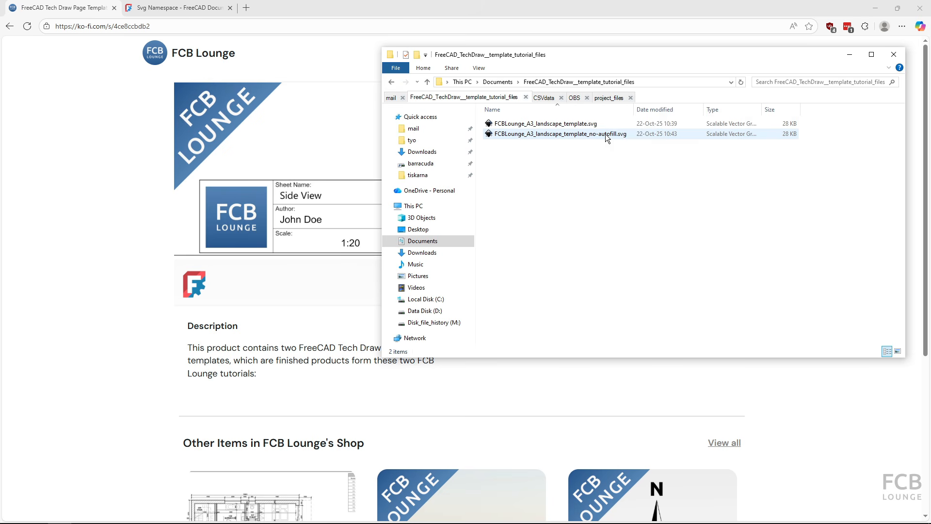
left_click(566, 126)
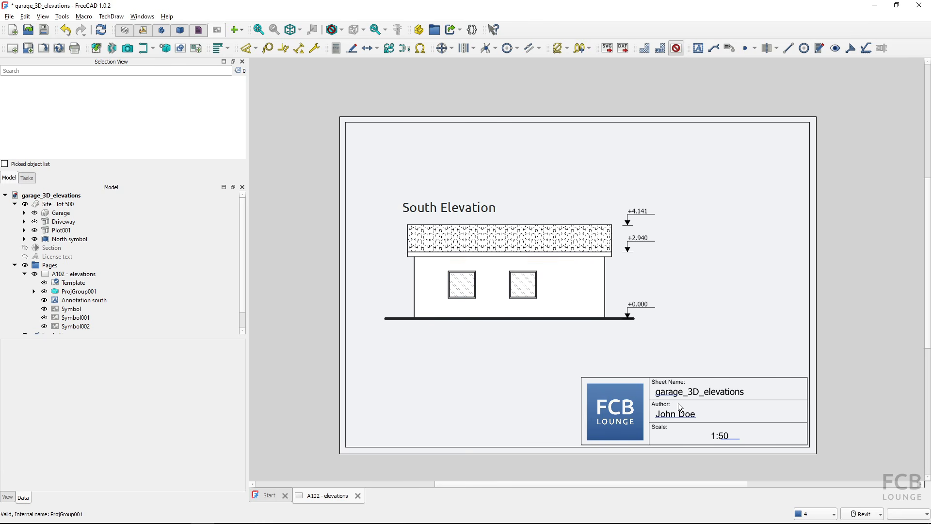
- Close the A102 elevations drawing, discarding changes, and start a new empty document
left_click(359, 496)
left_click(504, 285)
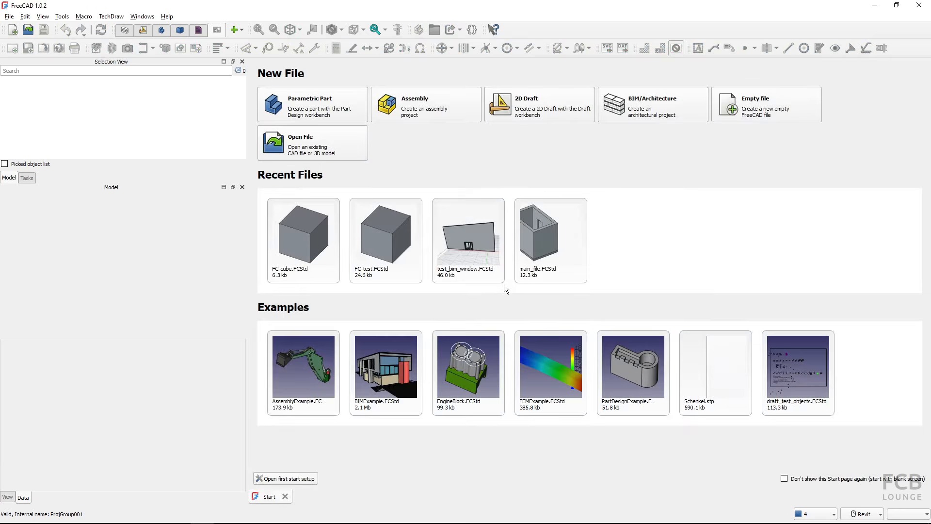
left_click(761, 97)
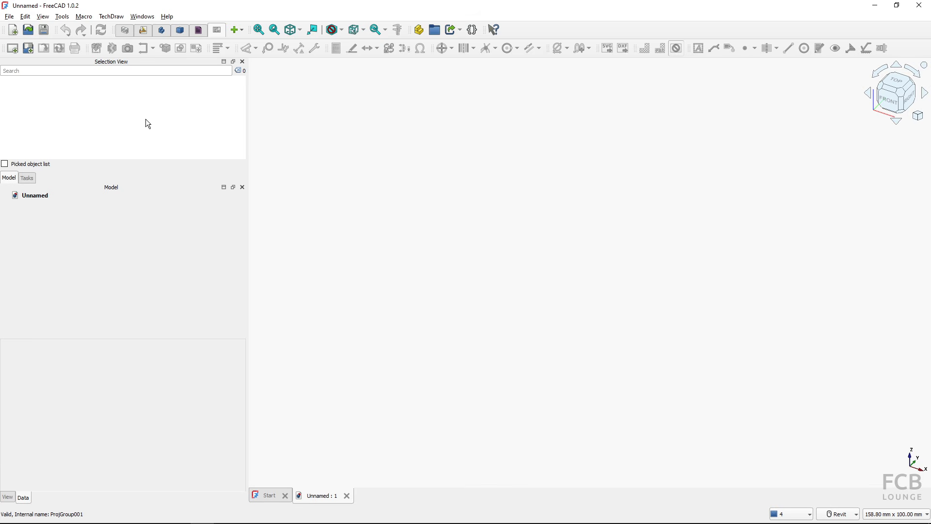
- Insert a page using FCBLounge_A3_landscape_template_no-autofill.svg from the tutorial folder in Documents
left_click(29, 49)
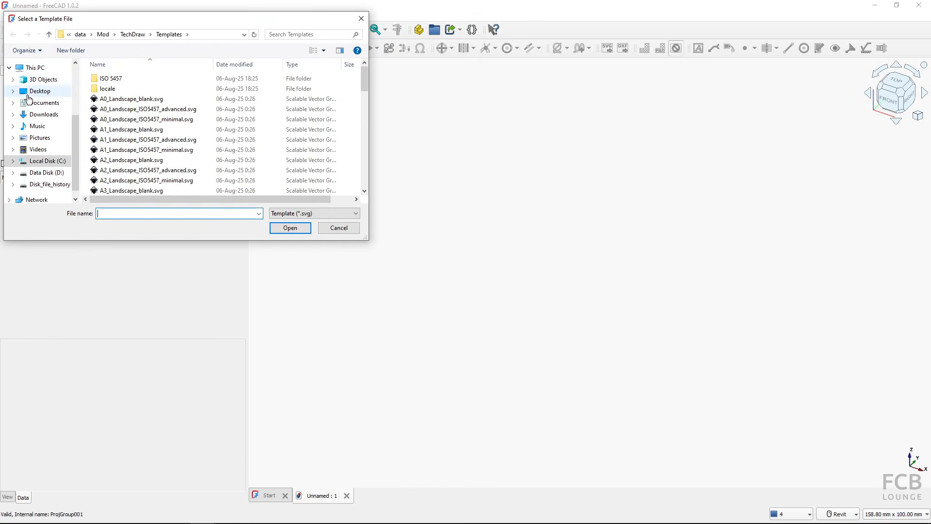
left_click(44, 103)
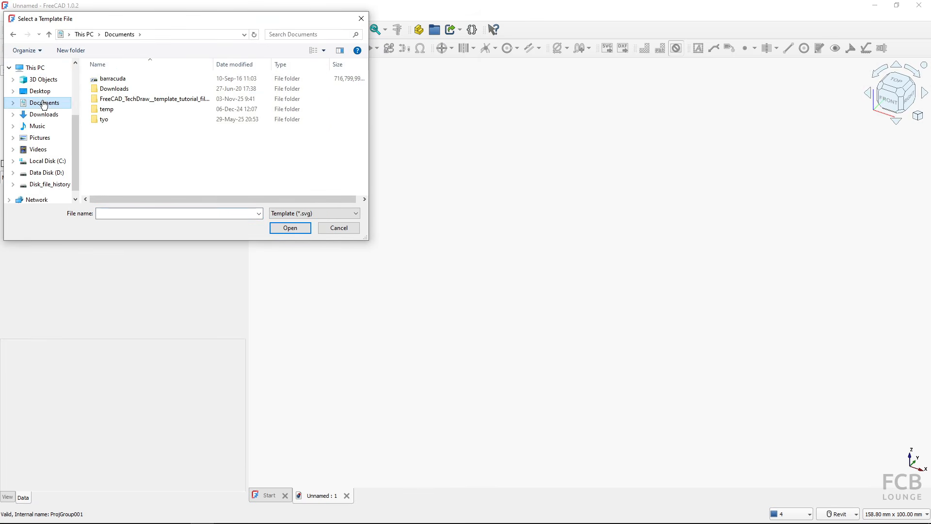
double_click(129, 100)
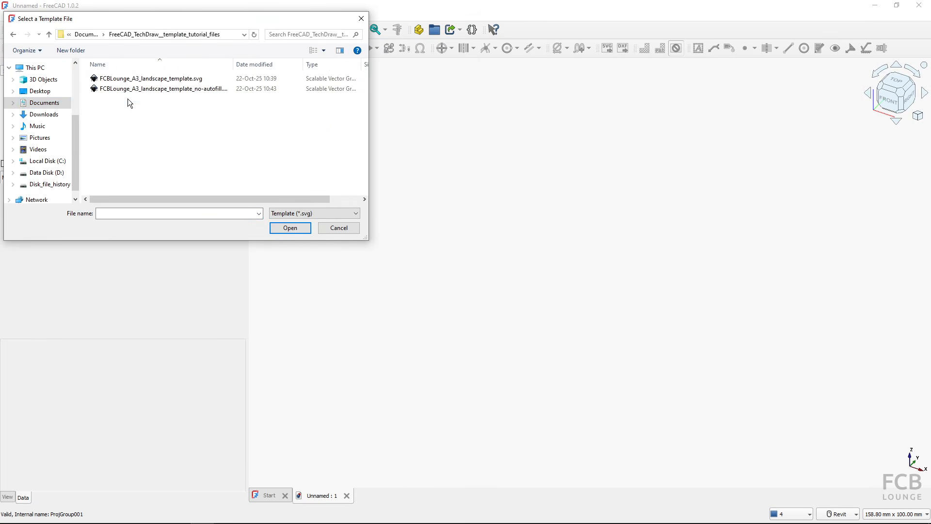
left_click(167, 90)
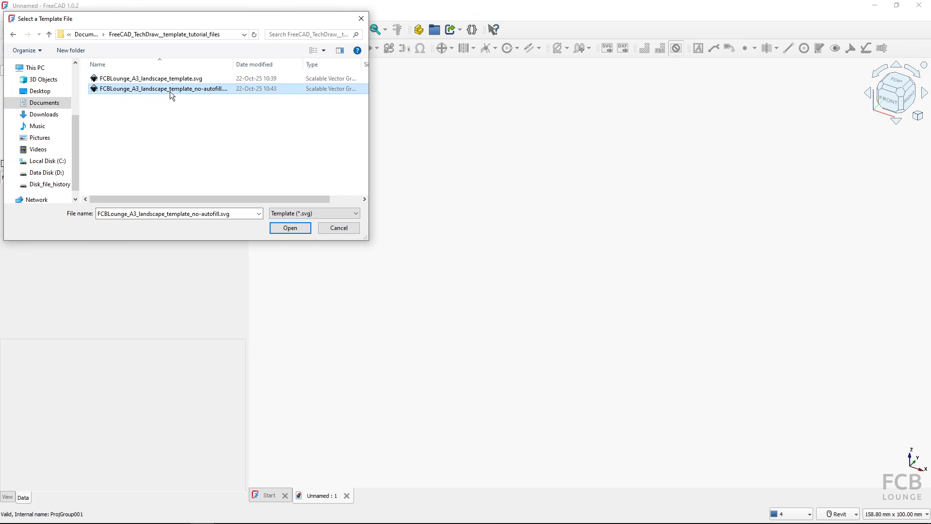
left_click(212, 89)
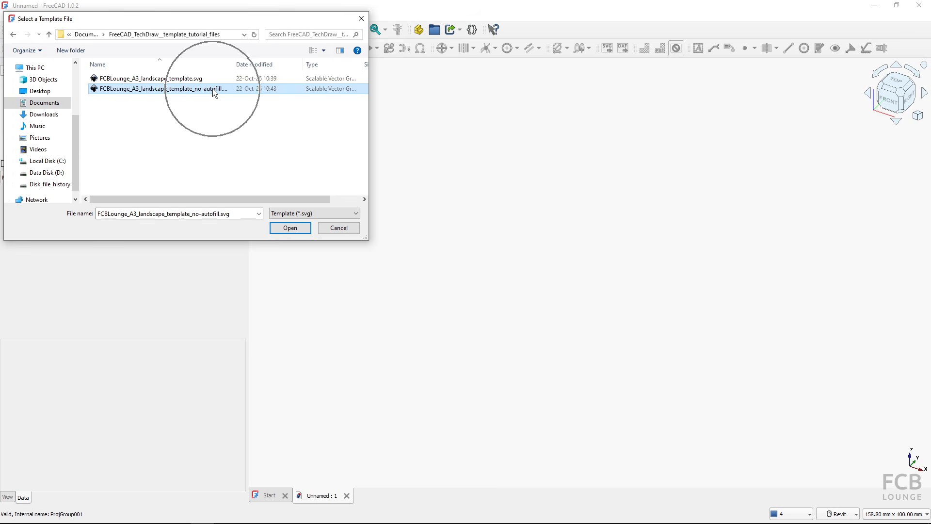
left_click(289, 228)
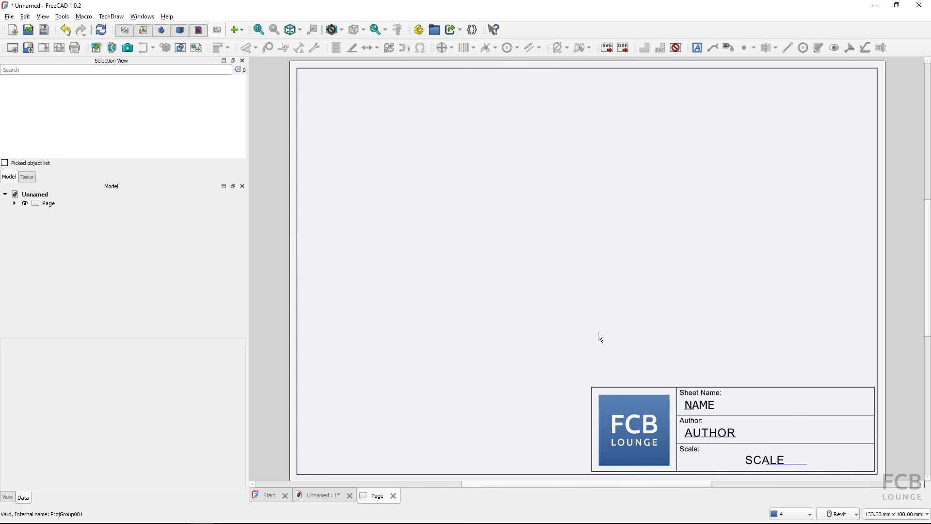
- Enter fdafs as the title block's AUTHOR field value
left_click(703, 436)
type("fdafs")
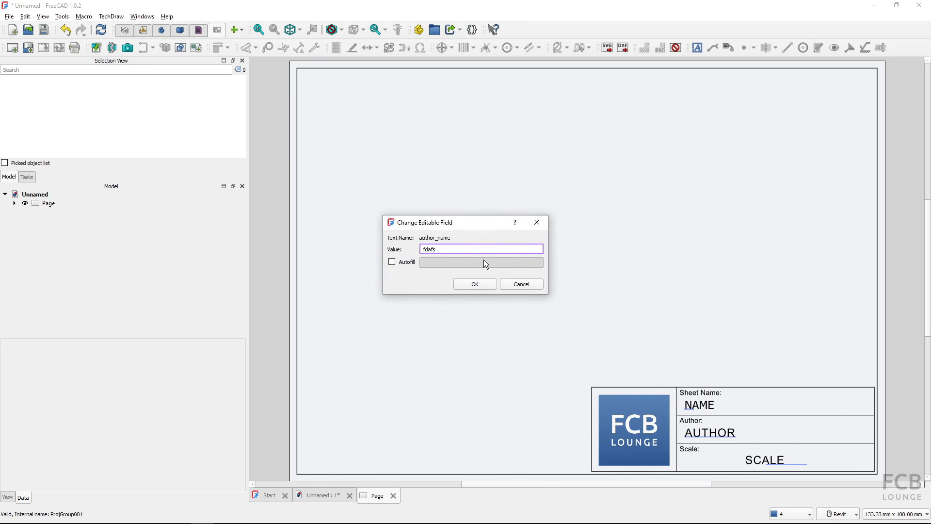
left_click(474, 284)
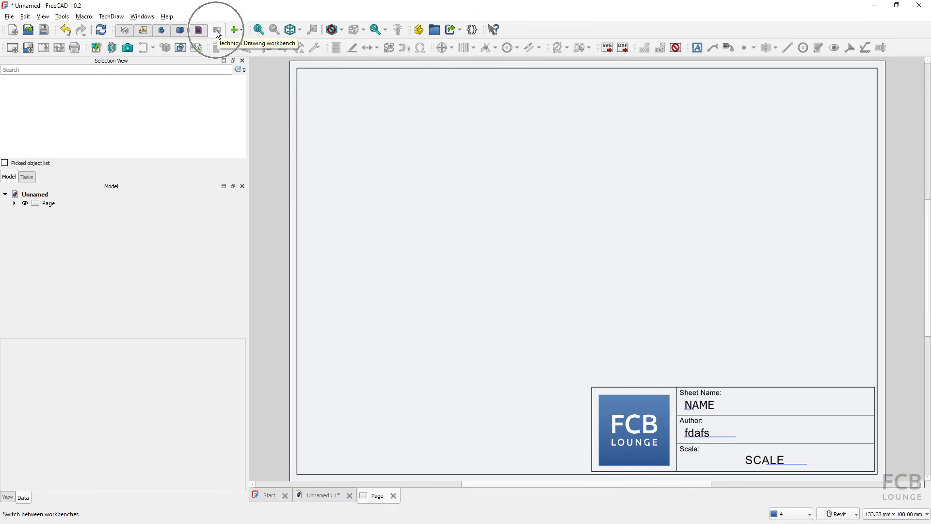
- Create a Part Cube in the 3D view, return to TechDraw and select the Cube in the tree
left_click(45, 48)
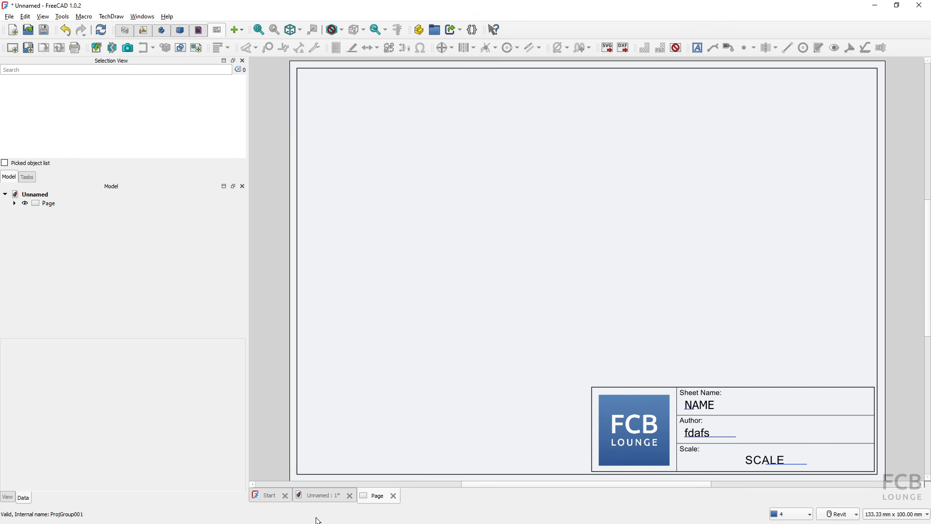
left_click(319, 495)
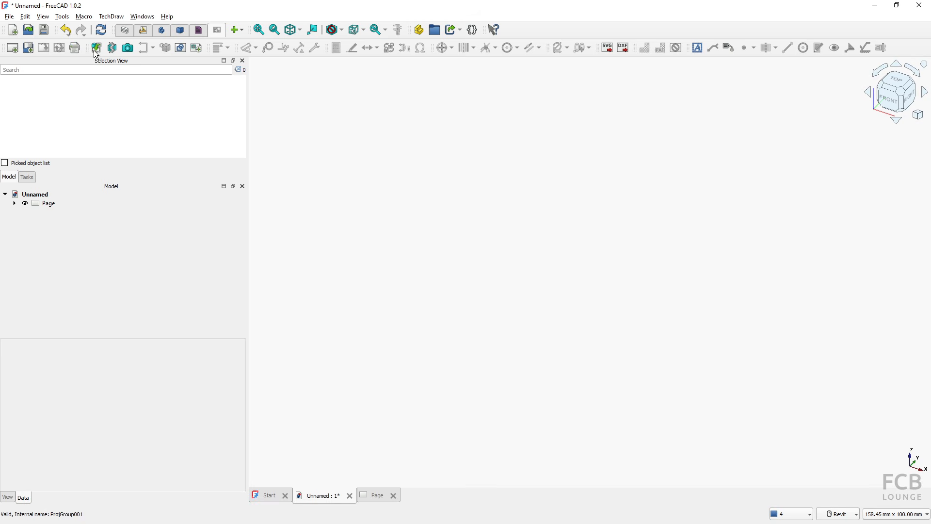
left_click(180, 30)
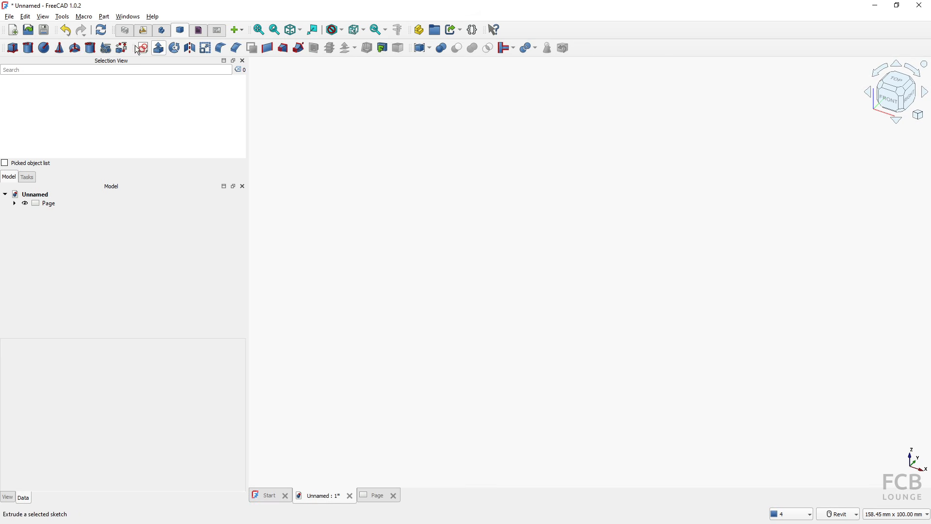
left_click(12, 48)
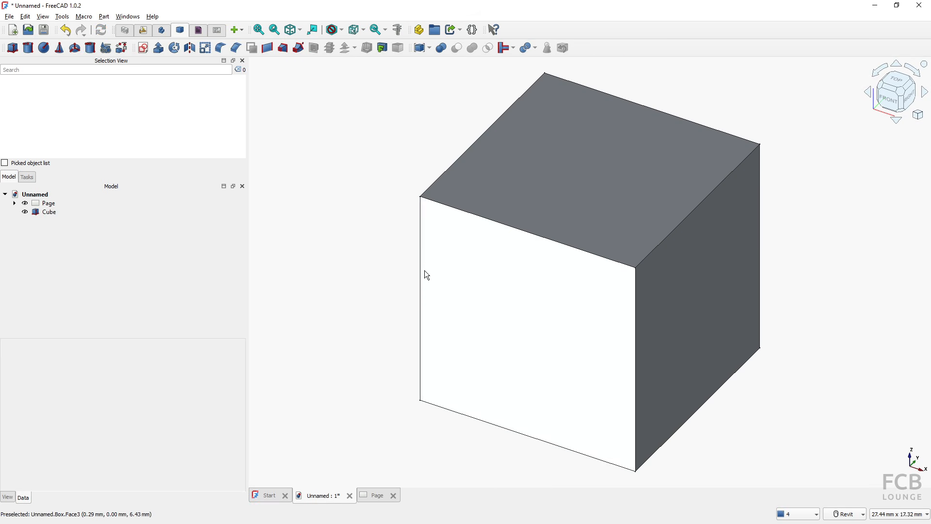
left_click(218, 31)
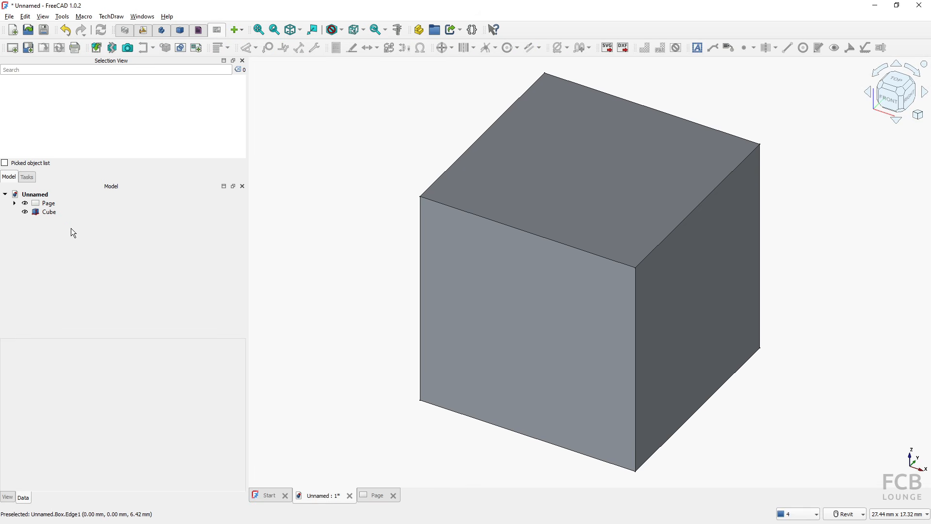
left_click(47, 213)
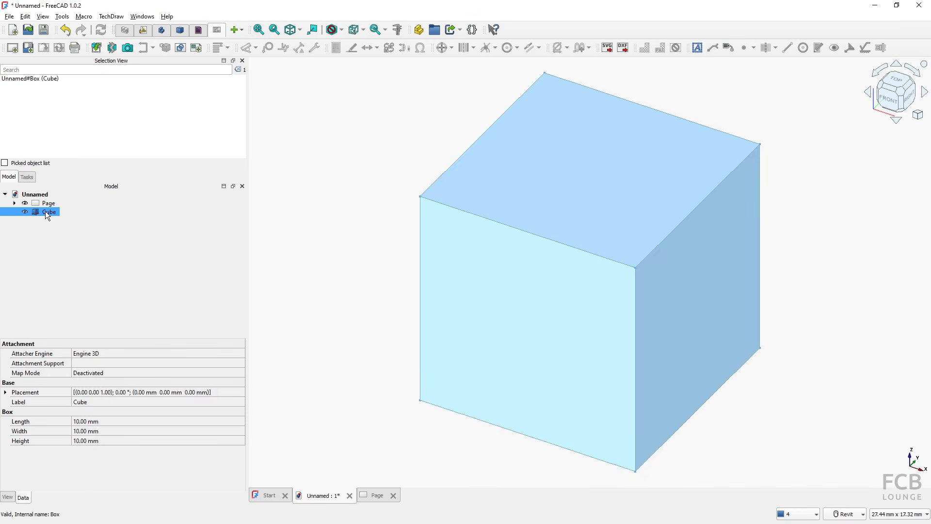
- Insert a view of the Cube on the page with a custom 5 : 1 scale
left_click(98, 51)
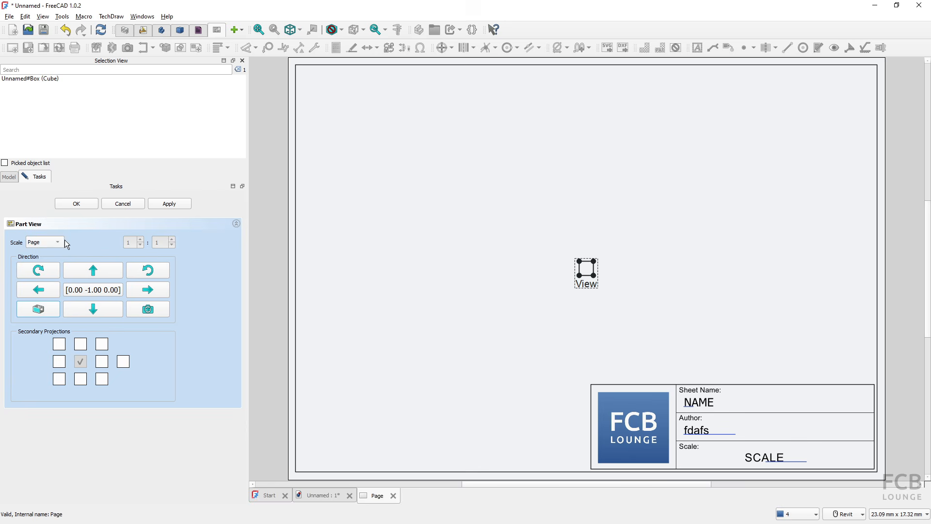
left_click(50, 263)
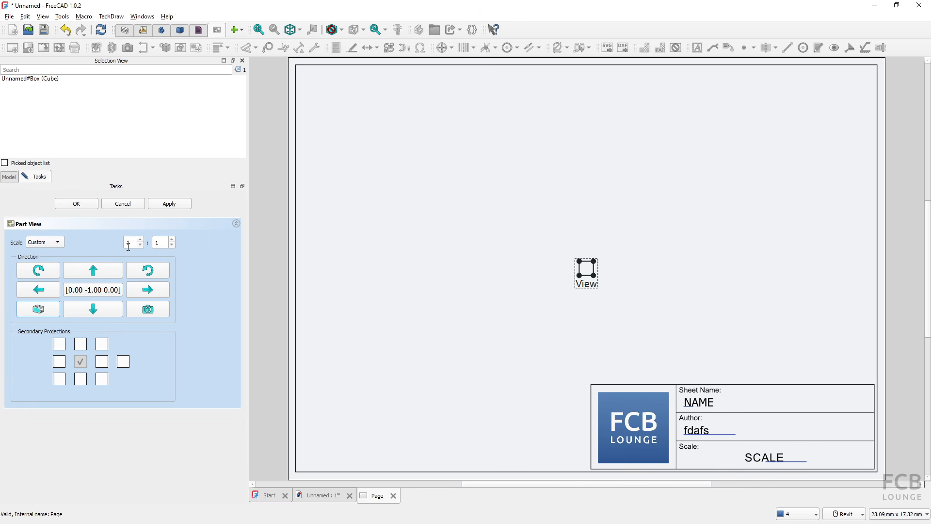
double_click(129, 242)
type("5")
left_click(78, 204)
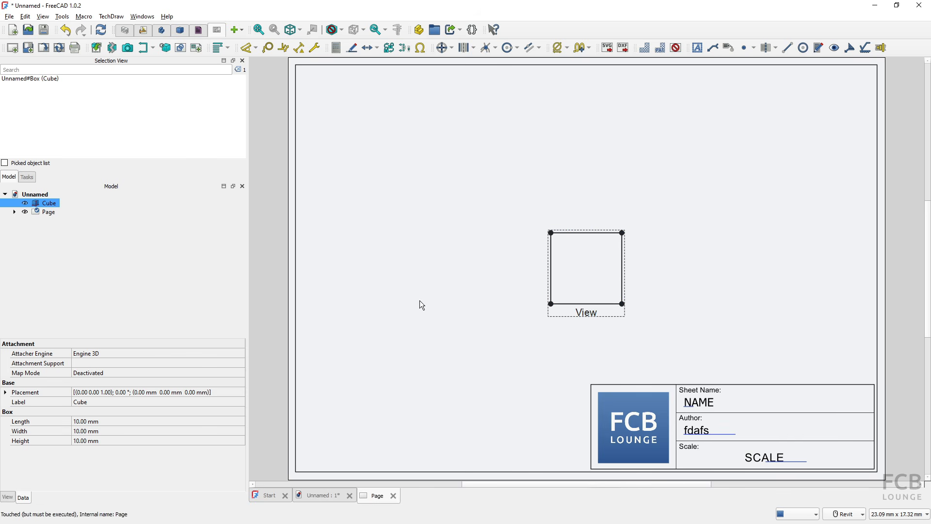
- Fill the template fields with Author and Scale updates ticked, giving the author's name and 5 : 1
left_click(44, 47)
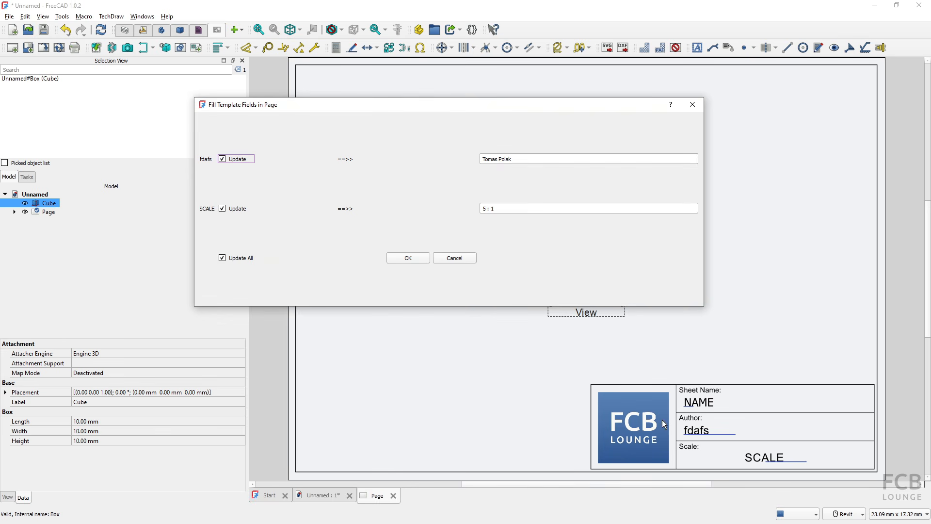
left_click(347, 167)
left_click(347, 210)
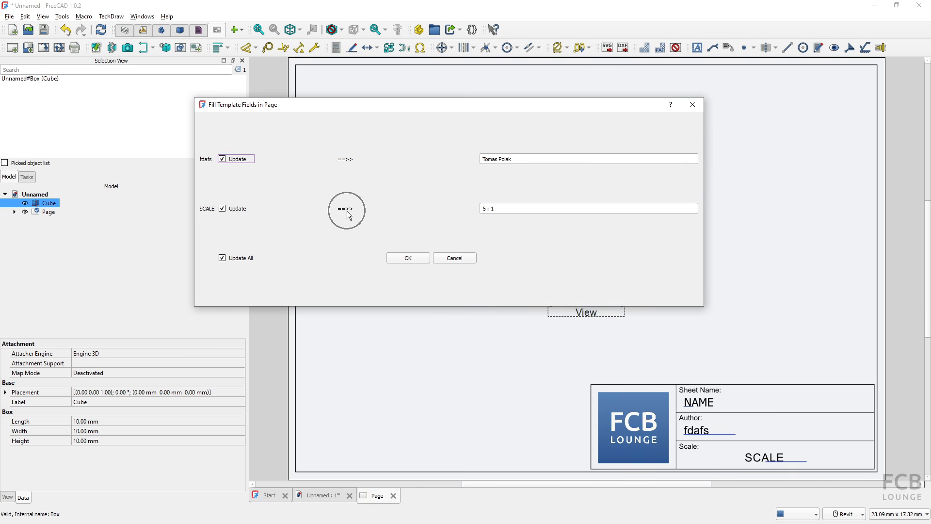
left_click(204, 161)
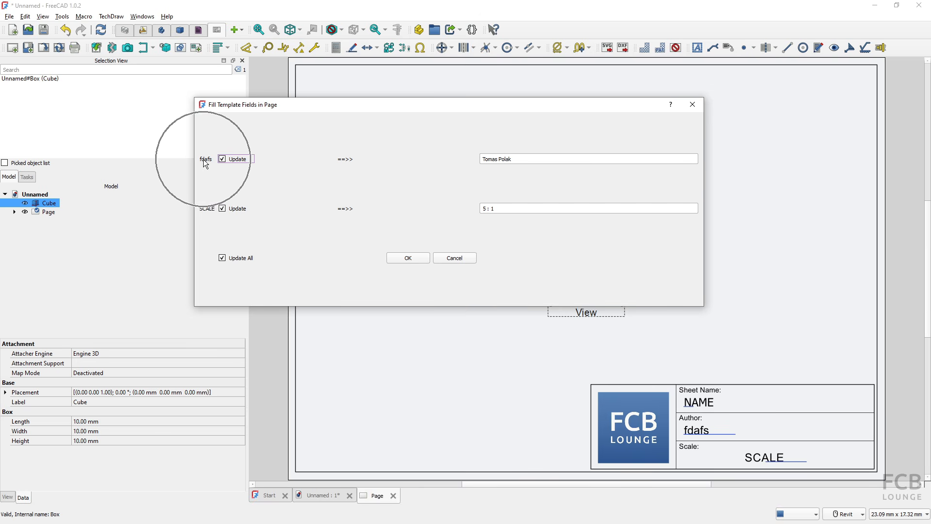
left_click(701, 430)
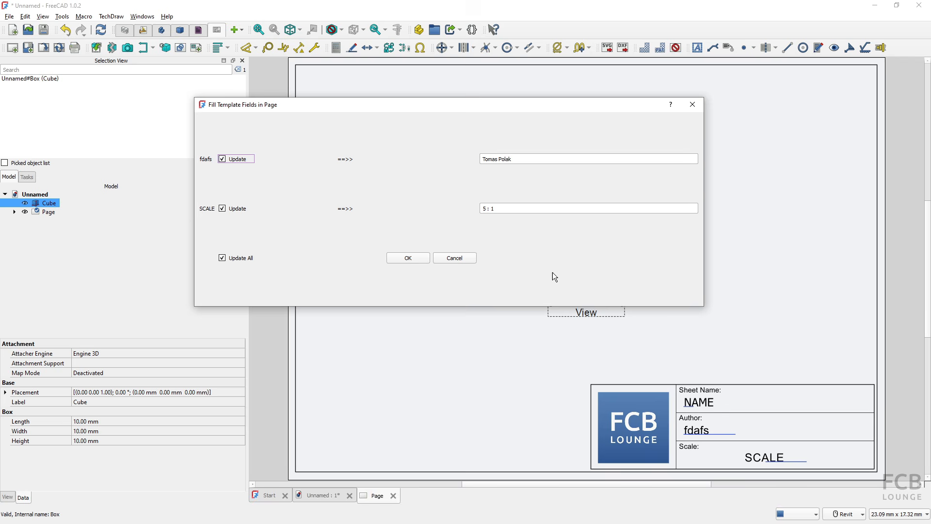
left_click(515, 160)
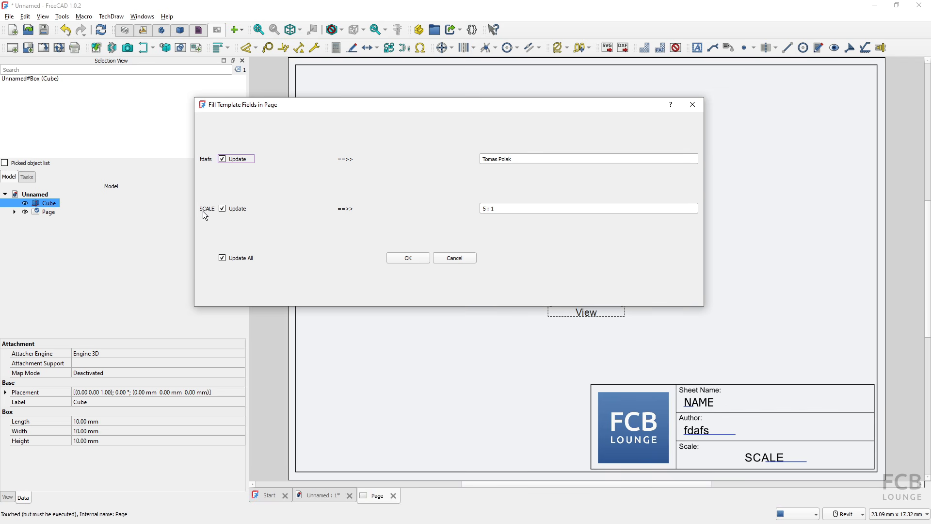
left_click(511, 209)
left_click(223, 209)
left_click(223, 208)
left_click(409, 261)
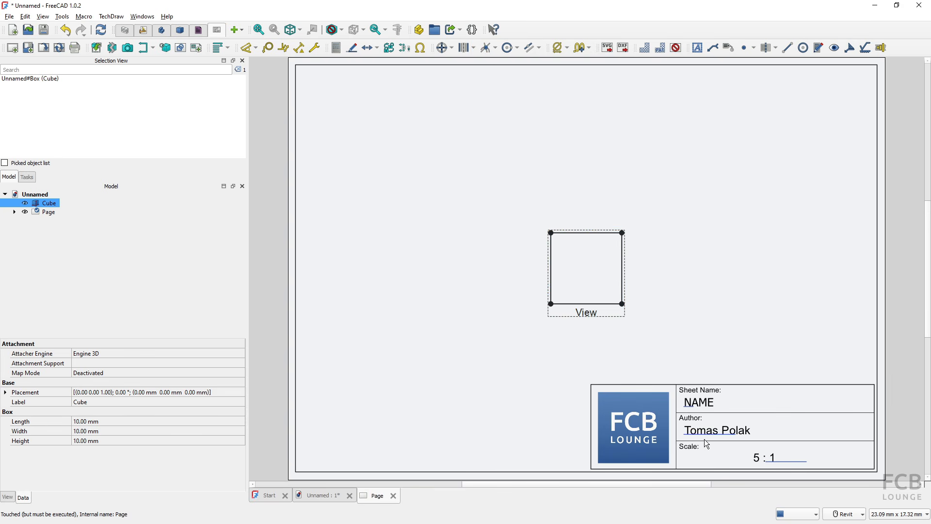
- Change the document's Created By property to a new creator name
left_click(35, 194)
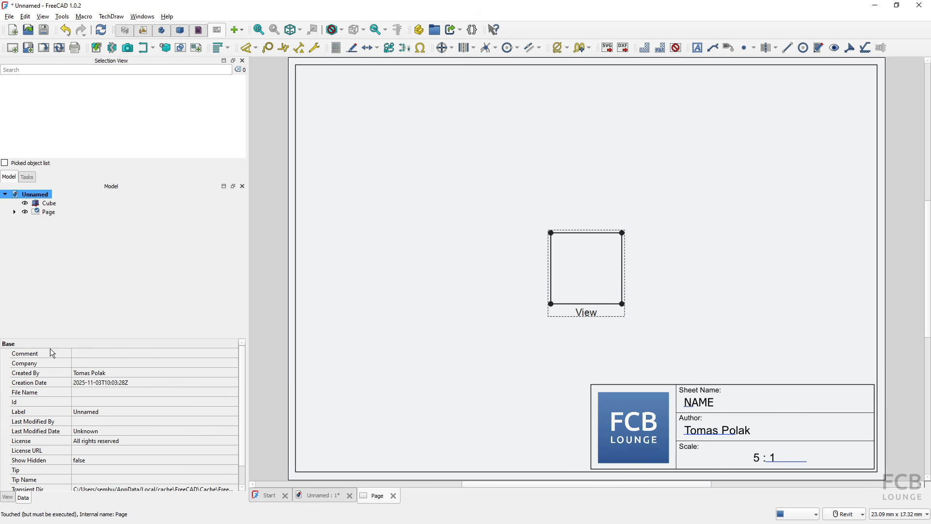
left_click(113, 373)
type("John Doe")
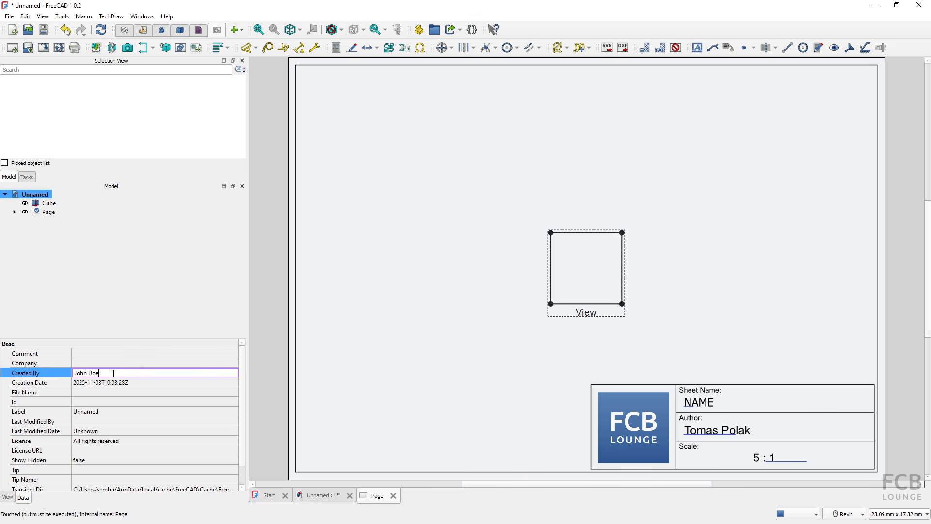
key("Return")
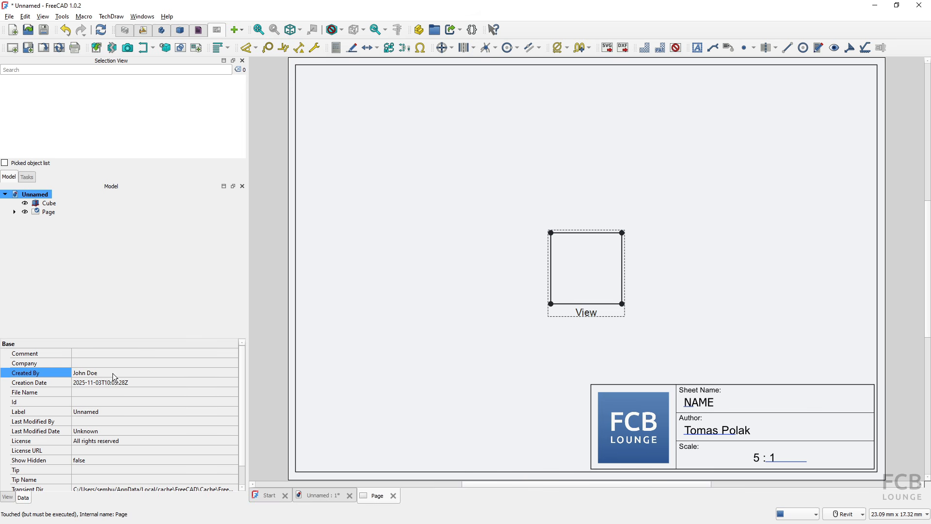
- Refill the template fields so Author shows the new creator name, then bring the fill dialog back
left_click(45, 49)
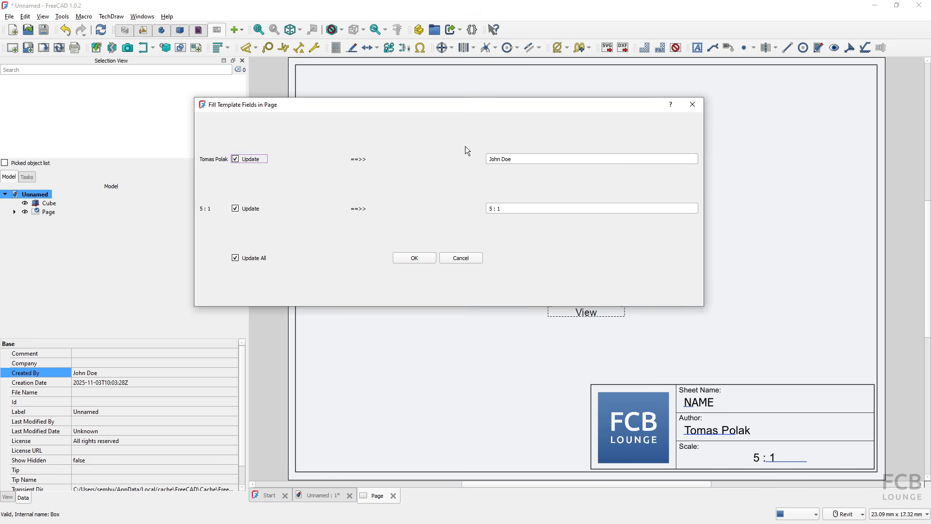
left_click(410, 258)
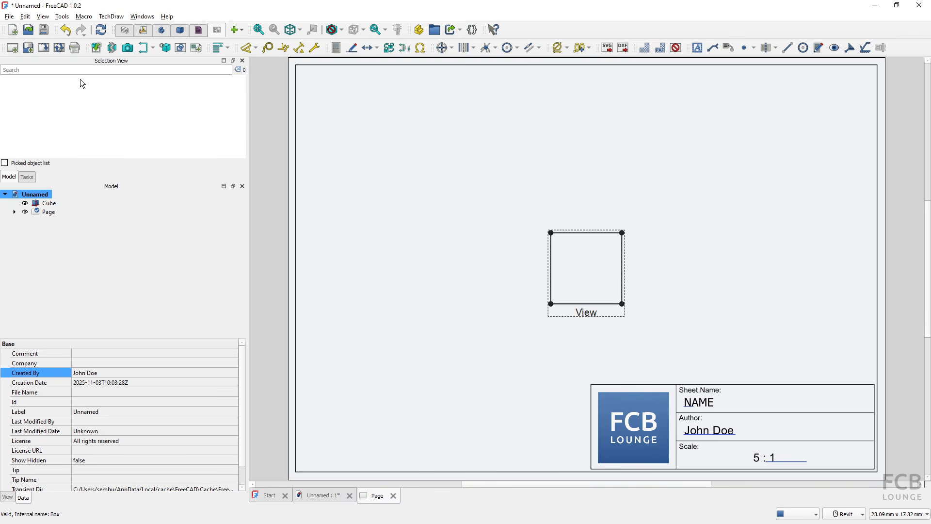
left_click(44, 48)
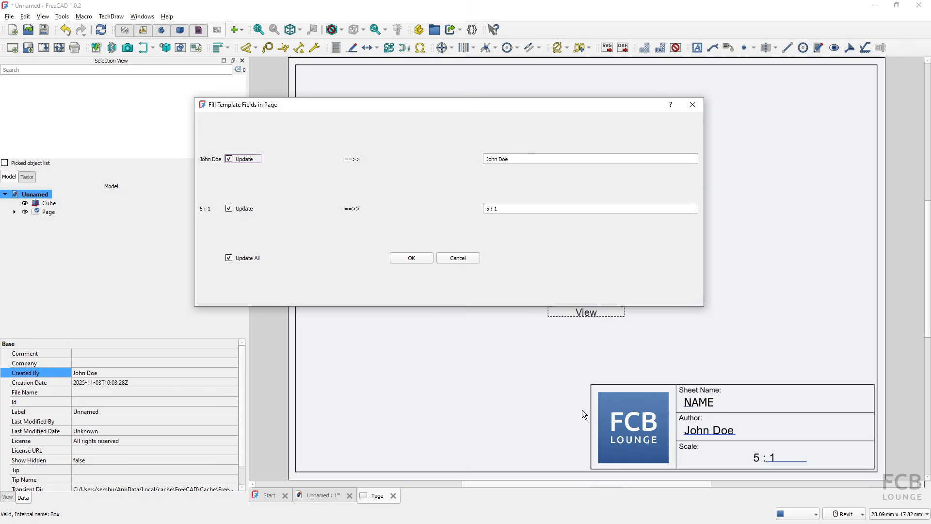
- Cancel the fill dialog and inspect the Author, Scale and Sheet Name fields without changing them
left_click(691, 401)
left_click(462, 259)
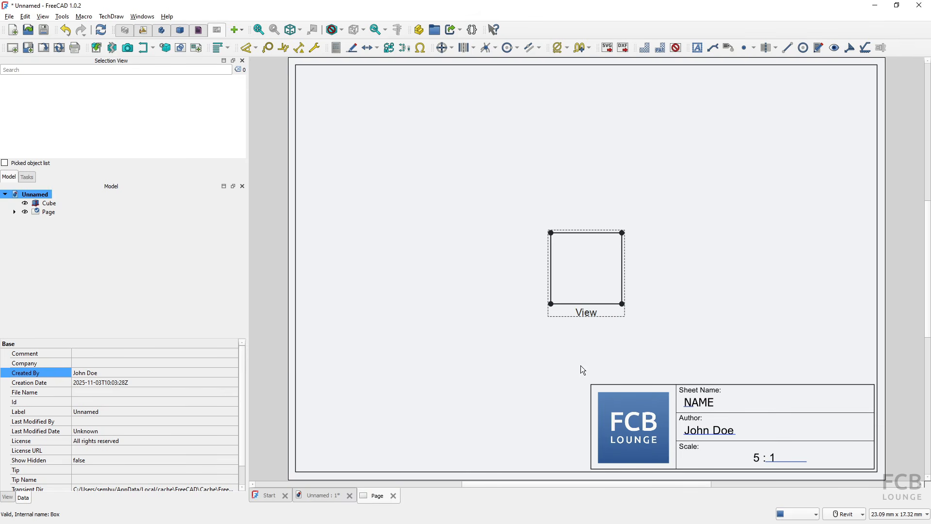
left_click(701, 432)
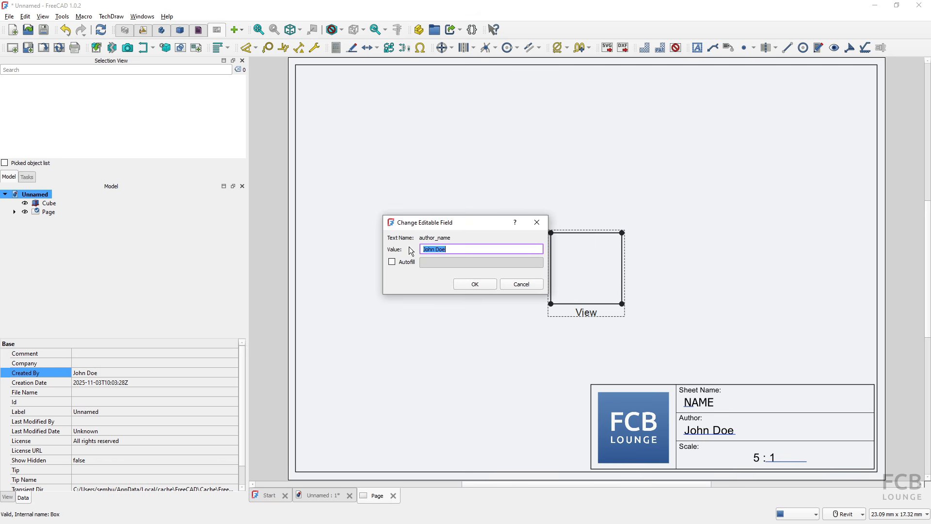
left_click(692, 431)
left_click(473, 283)
left_click(473, 285)
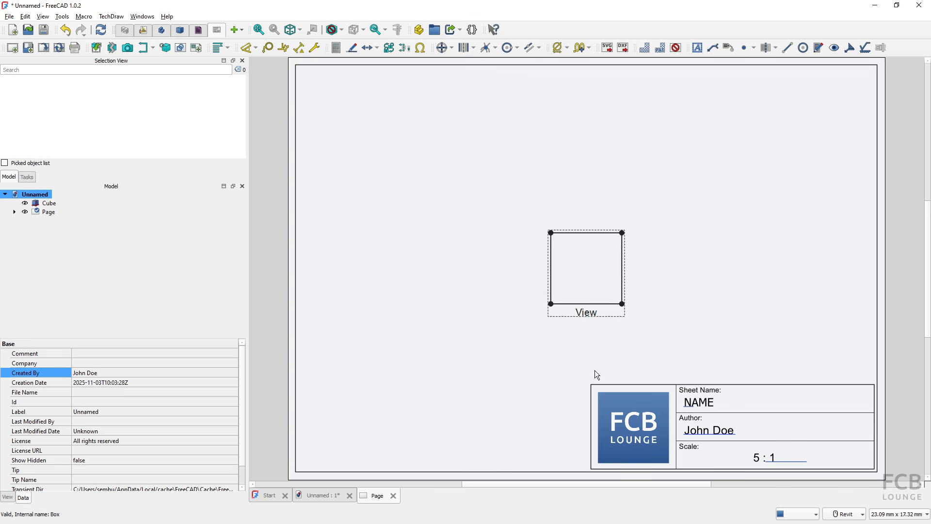
left_click(688, 409)
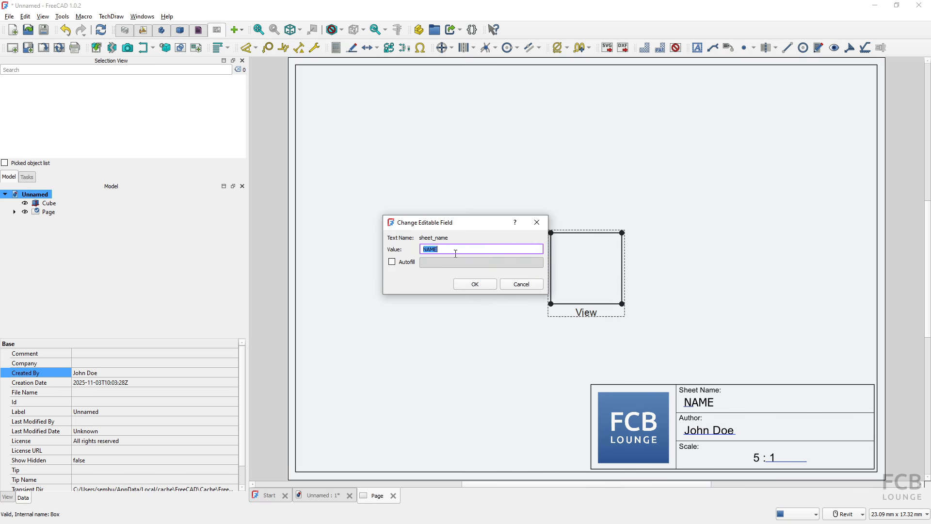
left_click(477, 284)
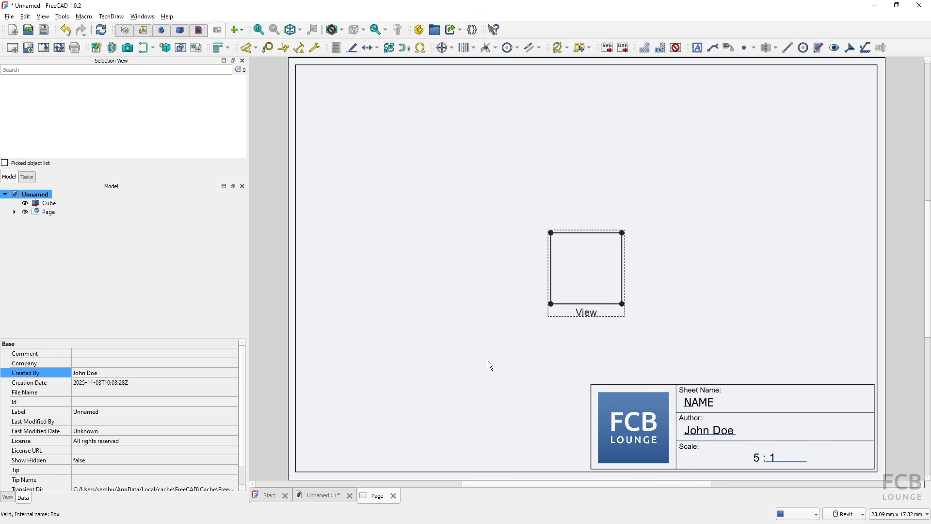
- Open FillTemplateFields.csv from the CSVdata folder in LibreOffice Calc with the default text import settings
key("alt+Tab")
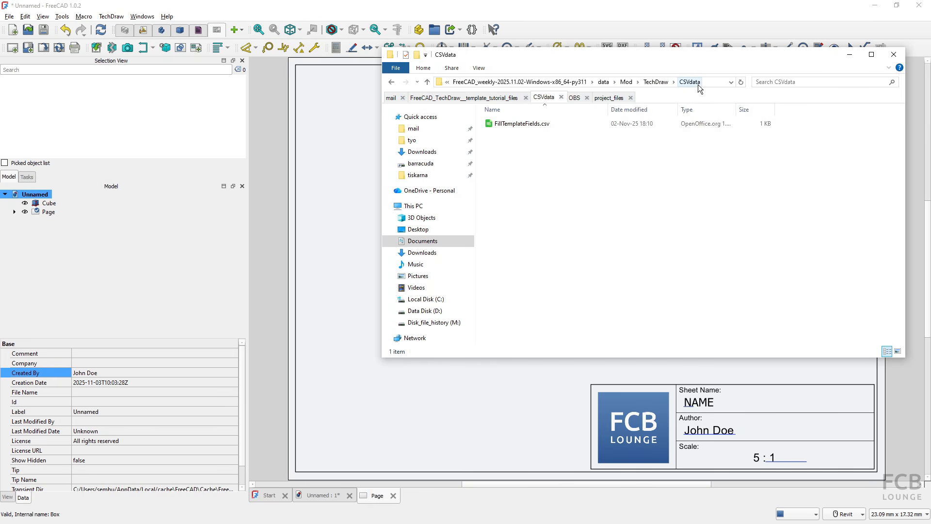
double_click(508, 127)
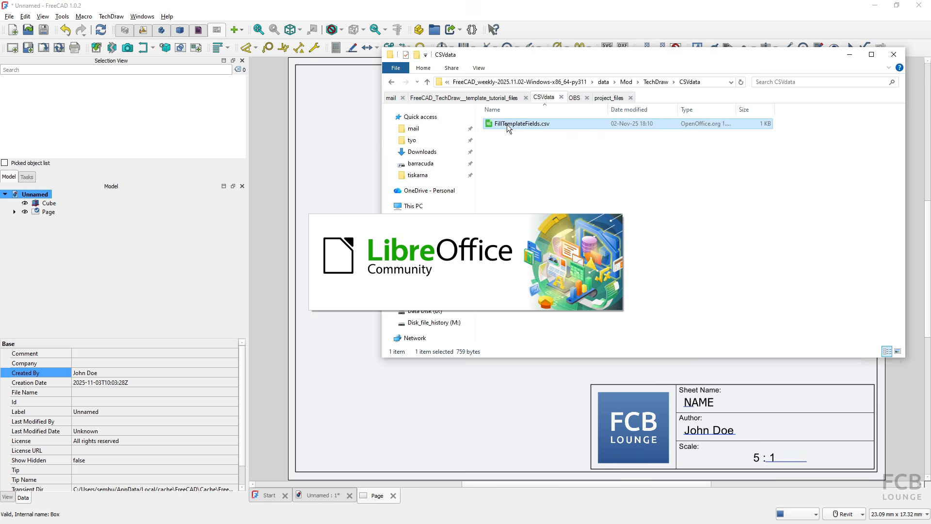
left_click(500, 390)
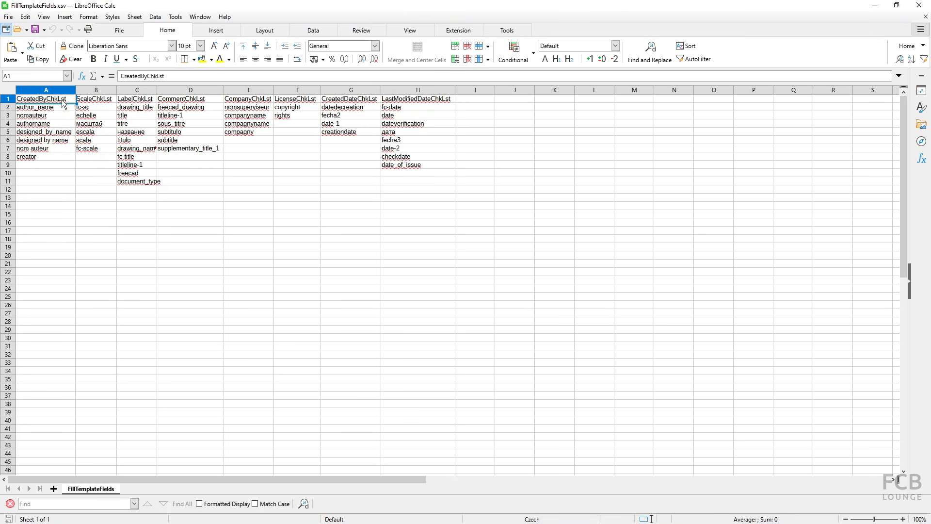
left_click(90, 102)
left_click(131, 102)
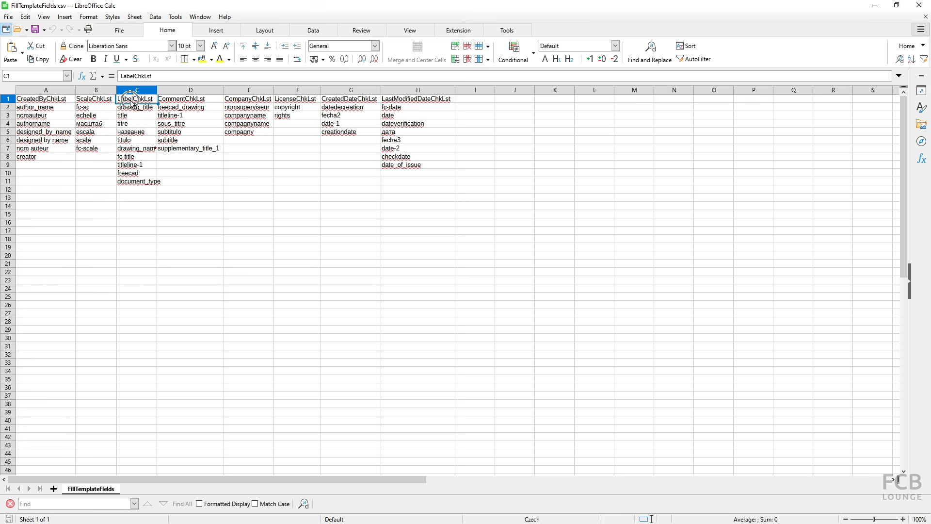
left_click(194, 100)
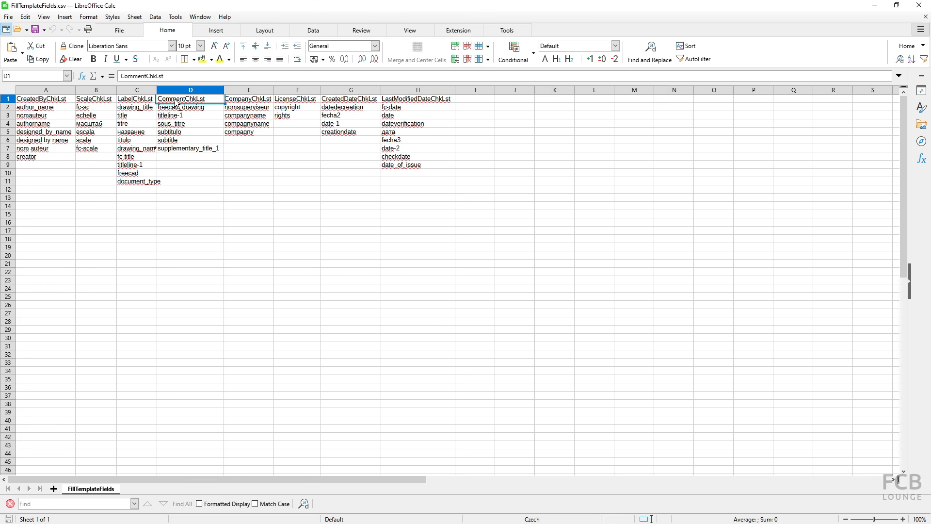
left_click(243, 103)
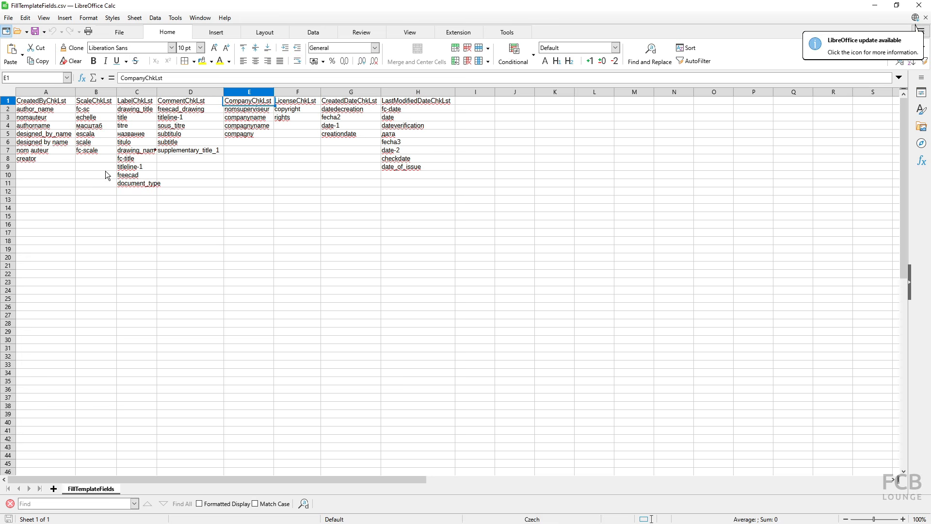
left_click(36, 112)
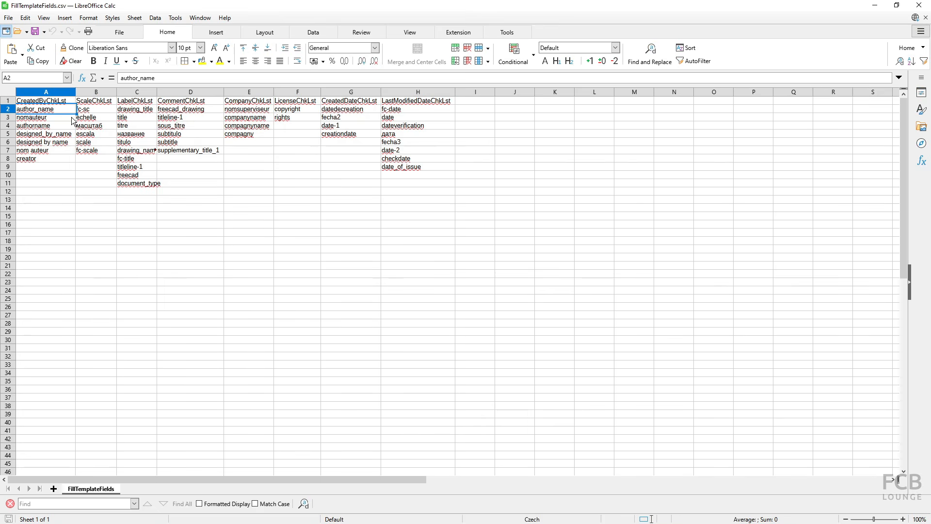
key("alt+Tab")
key("alt+Tab")
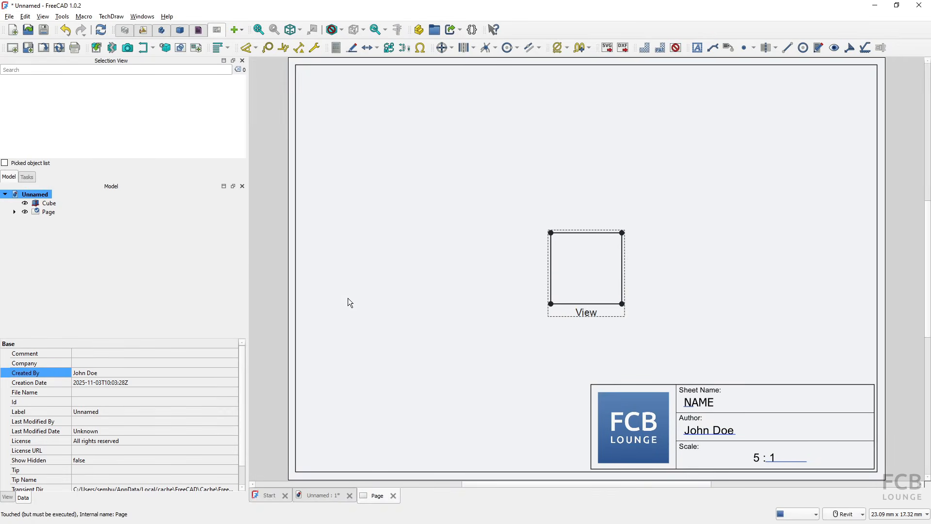
- Compare the drawing's Author and Scale field names with the spreadsheet's entries, including cell B6
double_click(709, 431)
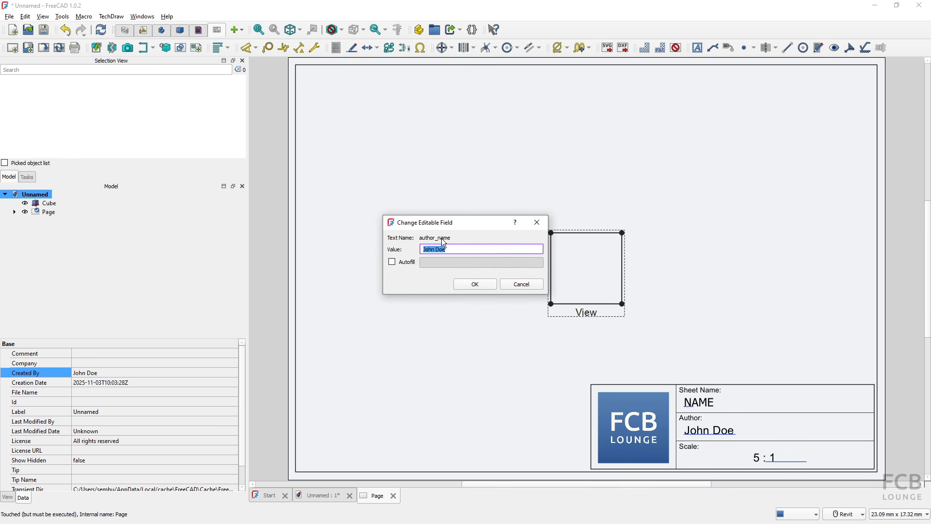
left_click(508, 287)
key("alt+Tab")
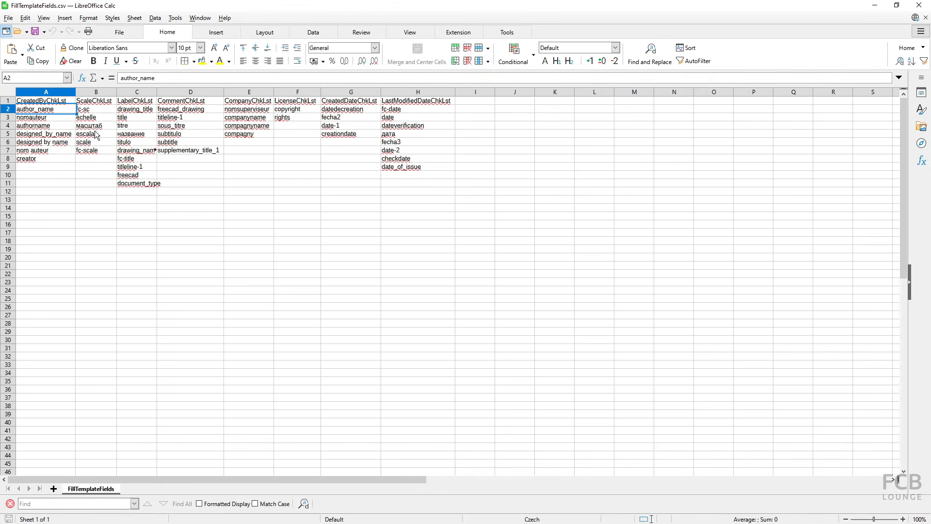
left_click(95, 141)
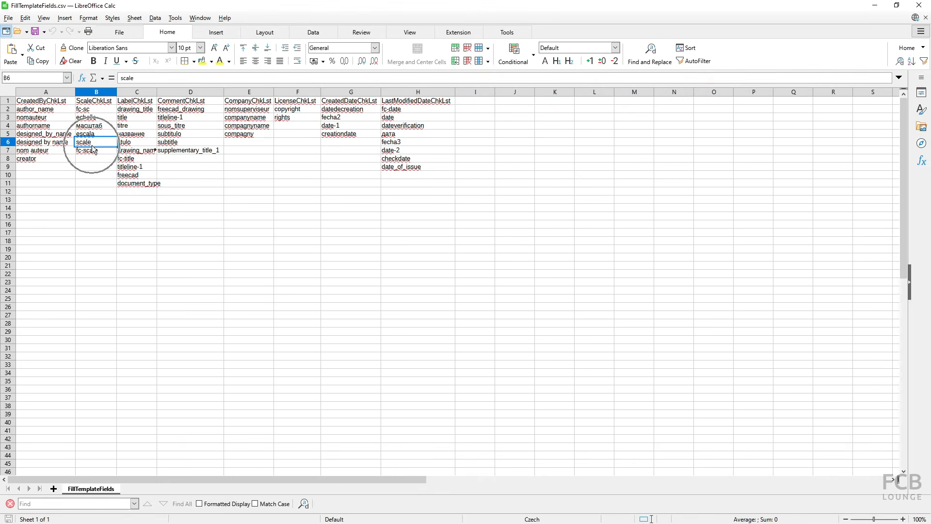
key("alt+Tab")
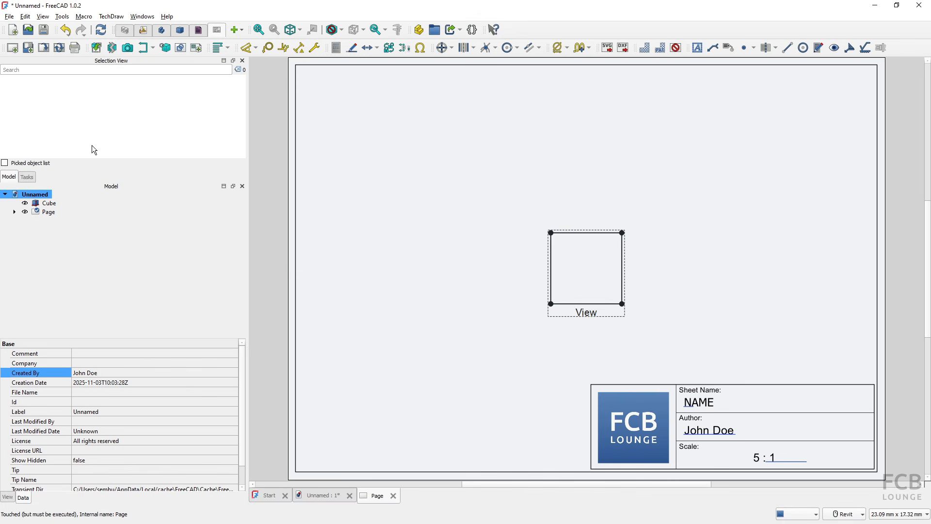
double_click(787, 460)
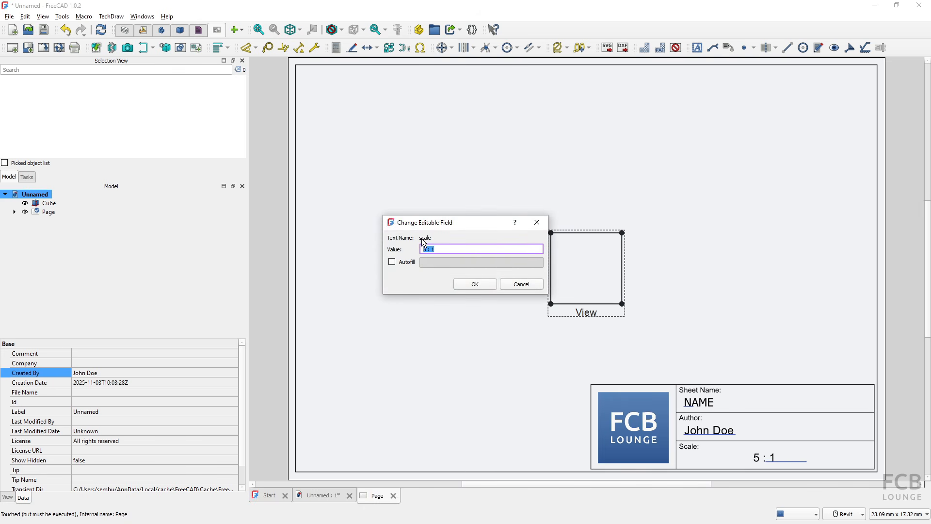
left_click(520, 286)
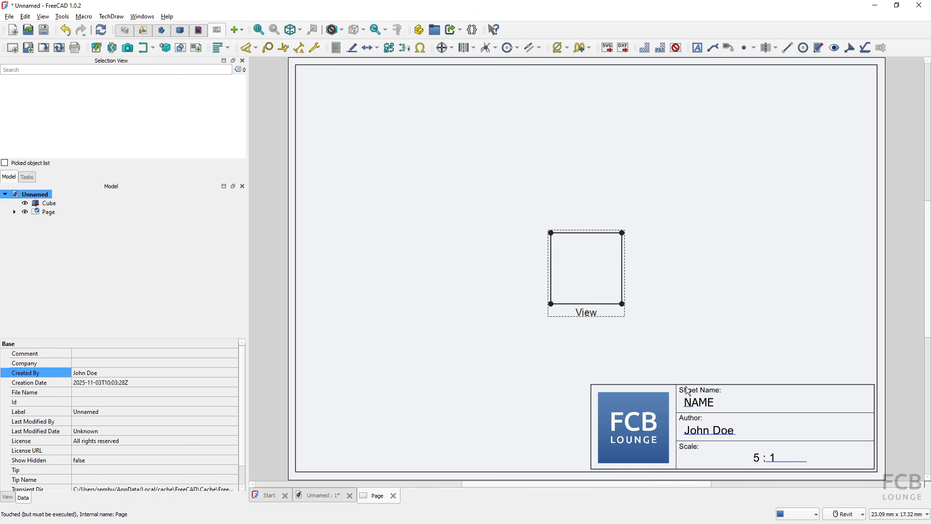
key("alt+Tab")
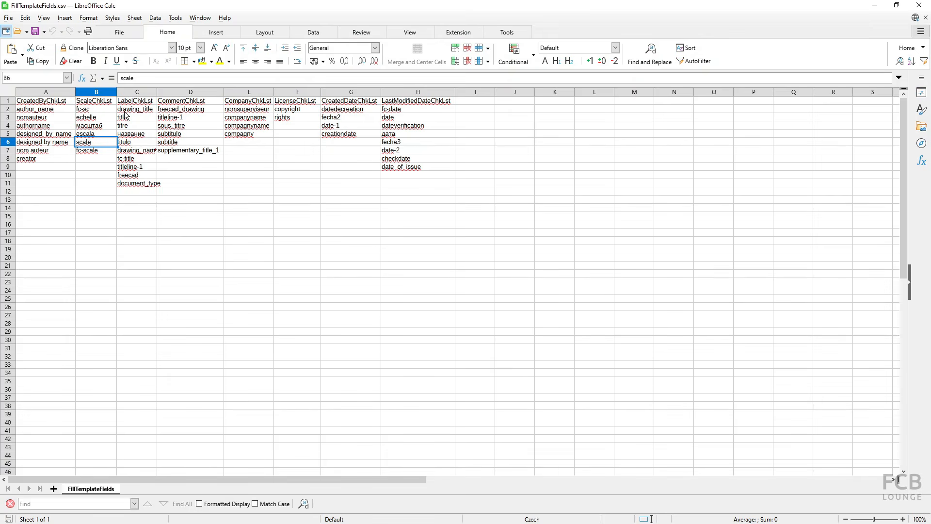
key("alt+Tab")
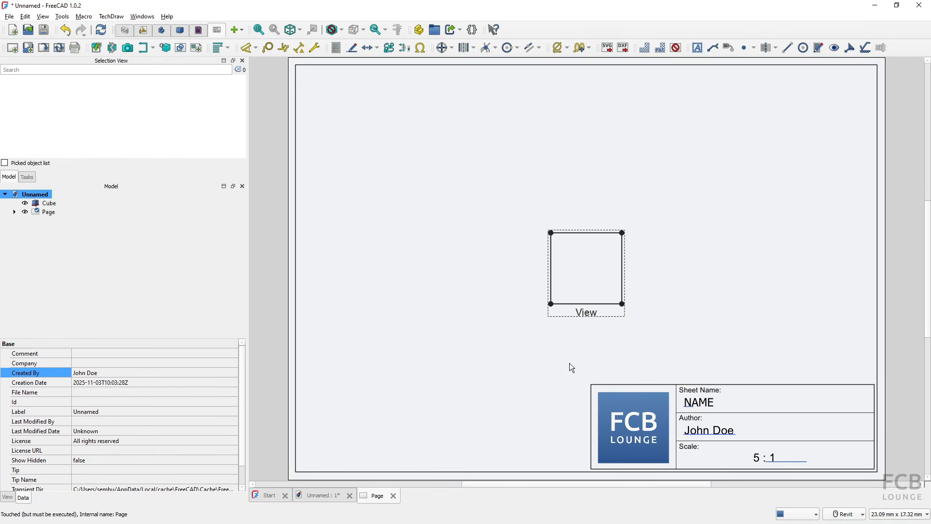
- Check the Sheet Name field against the LabelChkLst entries in C2:C11, then move to File Explorer
left_click(691, 408)
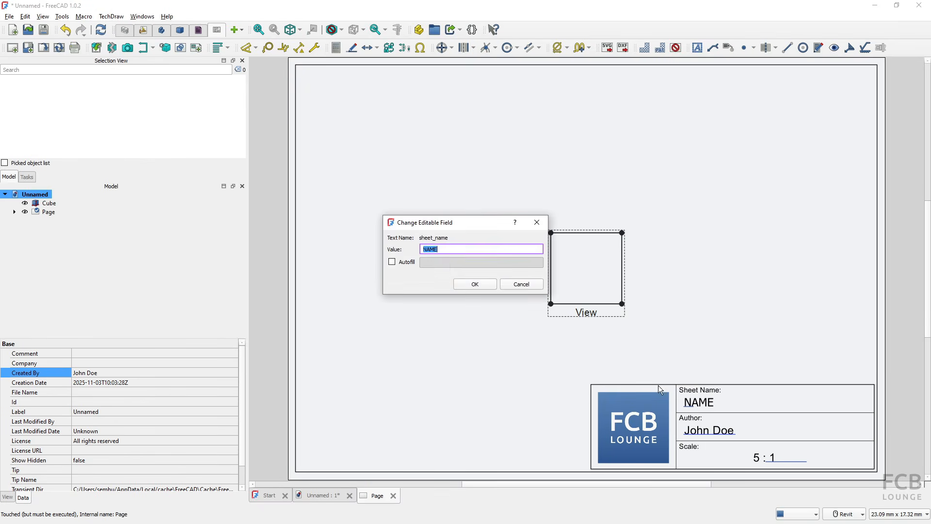
left_click(476, 287)
key("alt+Tab")
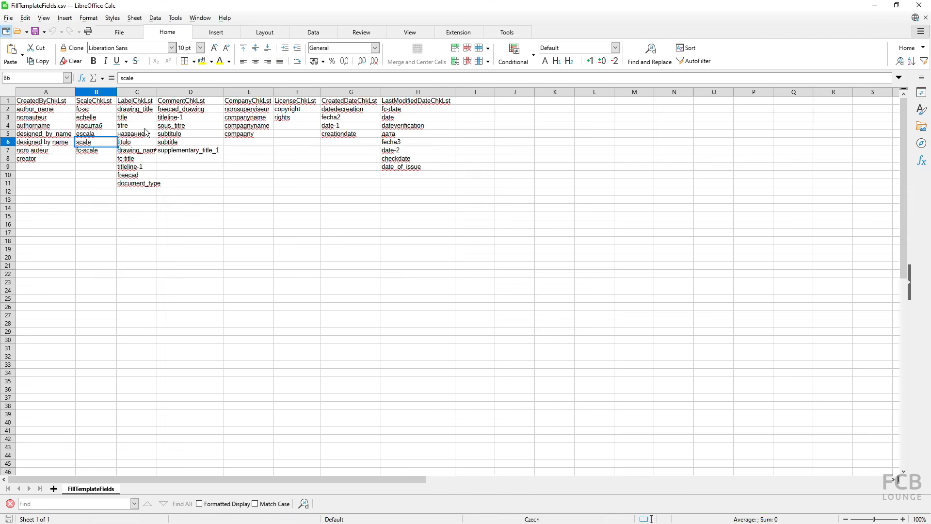
left_click_drag(134, 110, 139, 186)
left_click(134, 201)
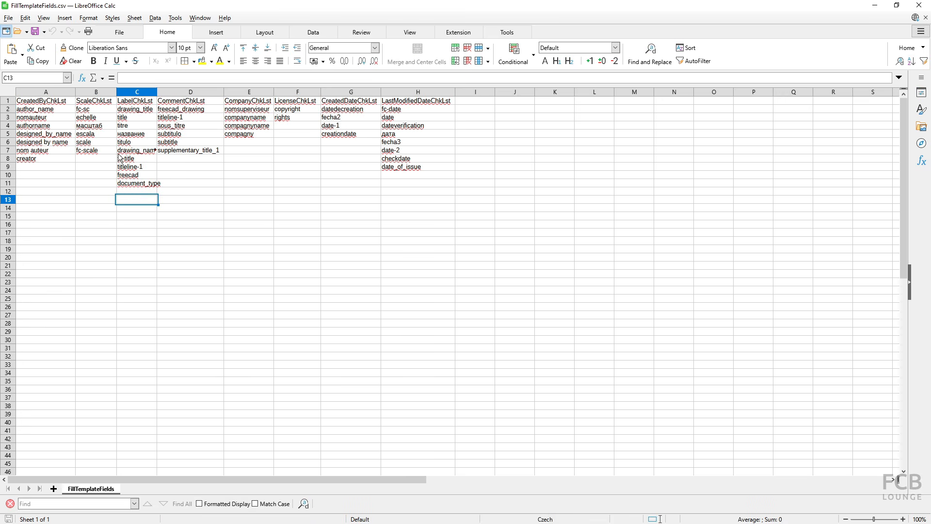
left_click(120, 191)
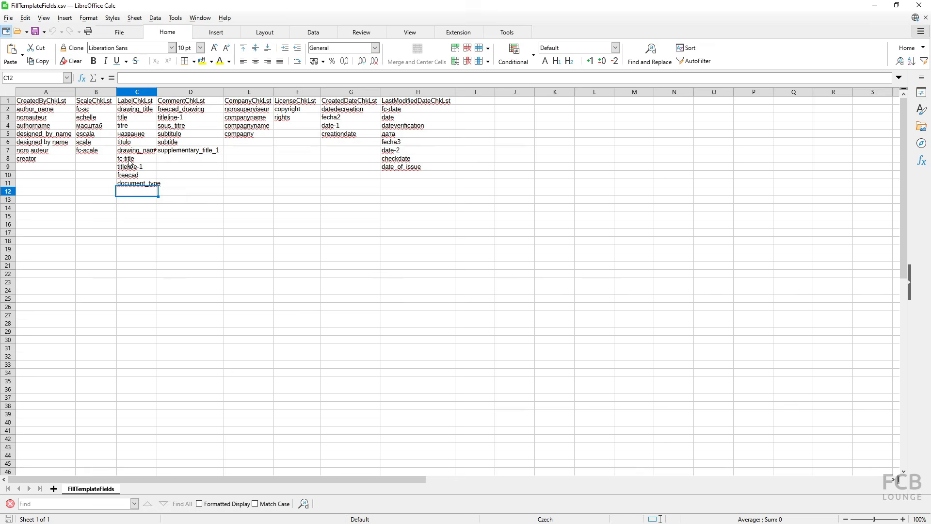
key("alt+Tab")
key("alt+Tab")
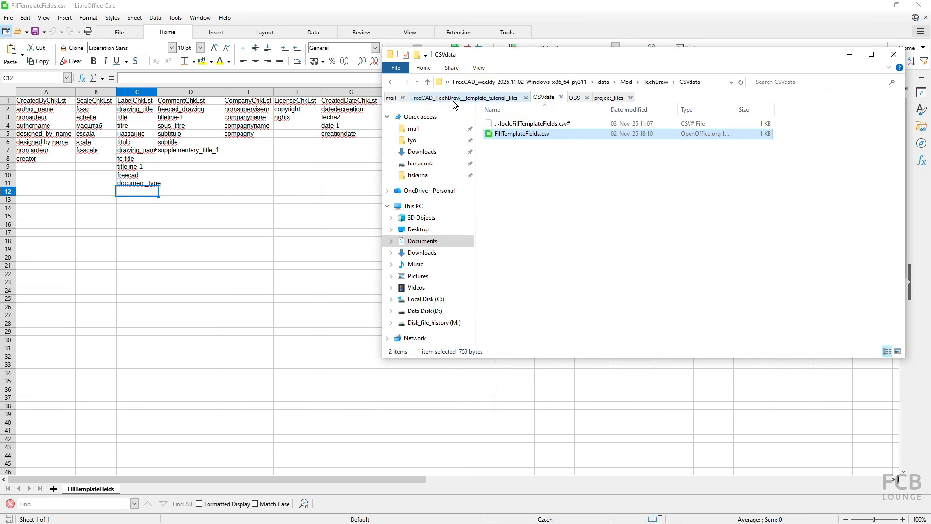
- Open FCBLounge_A3_landscape_template_no-autofill.svg from the template_tutorial_files folder in Inkscape
left_click(453, 99)
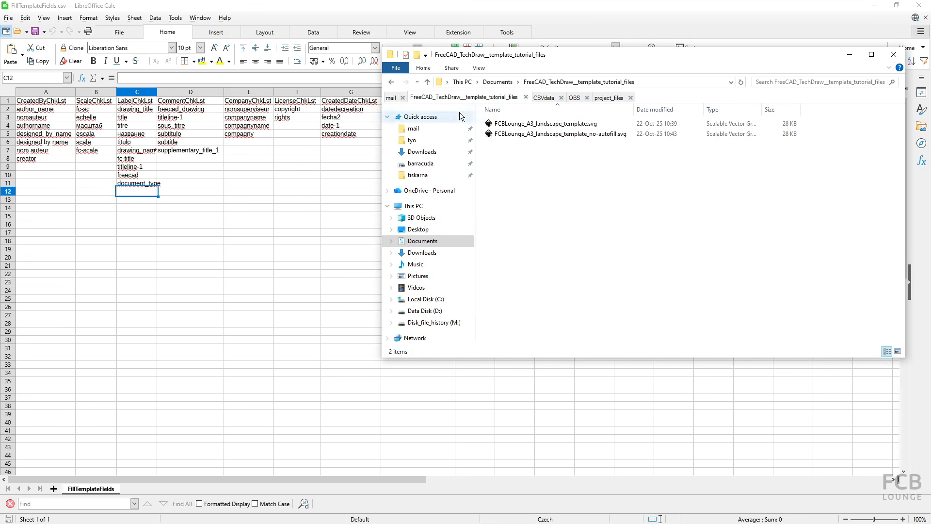
left_click(528, 136)
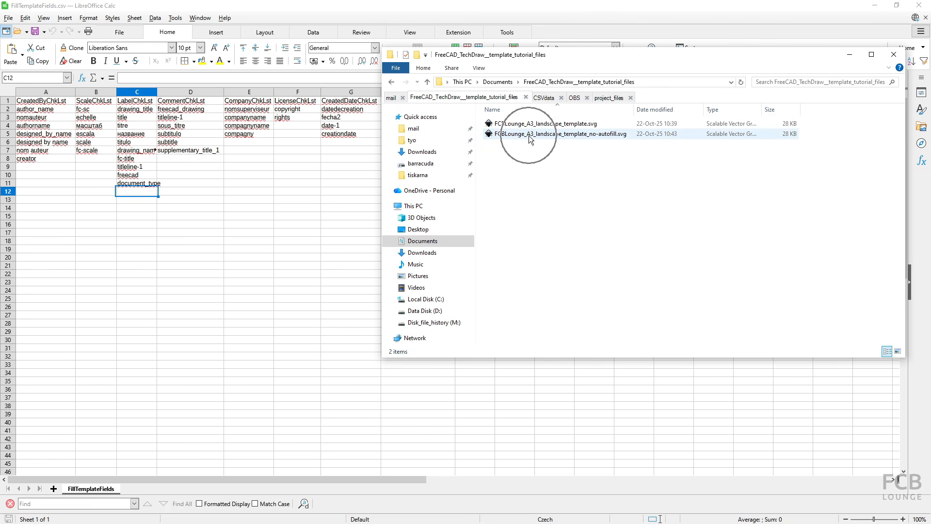
left_click(551, 140)
double_click(551, 140)
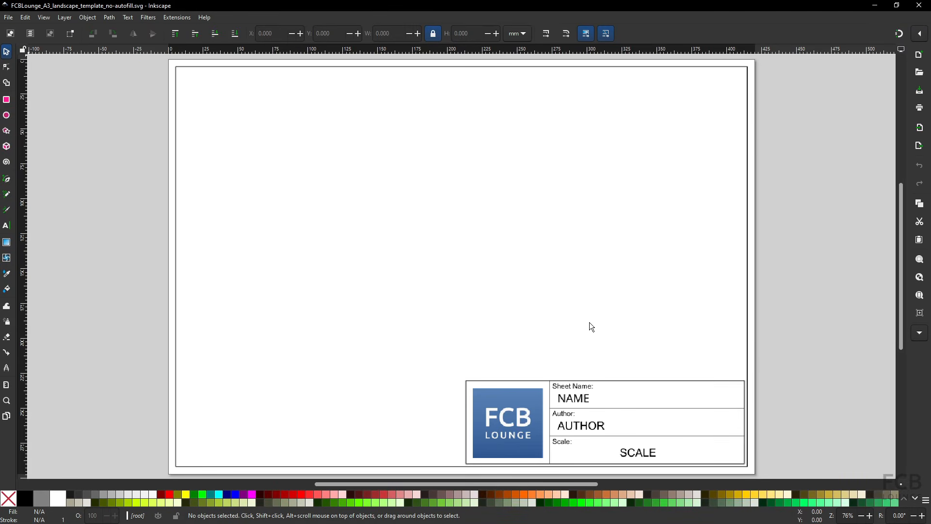
- Select the title block's NAME text and show its attributes in the XML Editor
key("ctrl+shift+e")
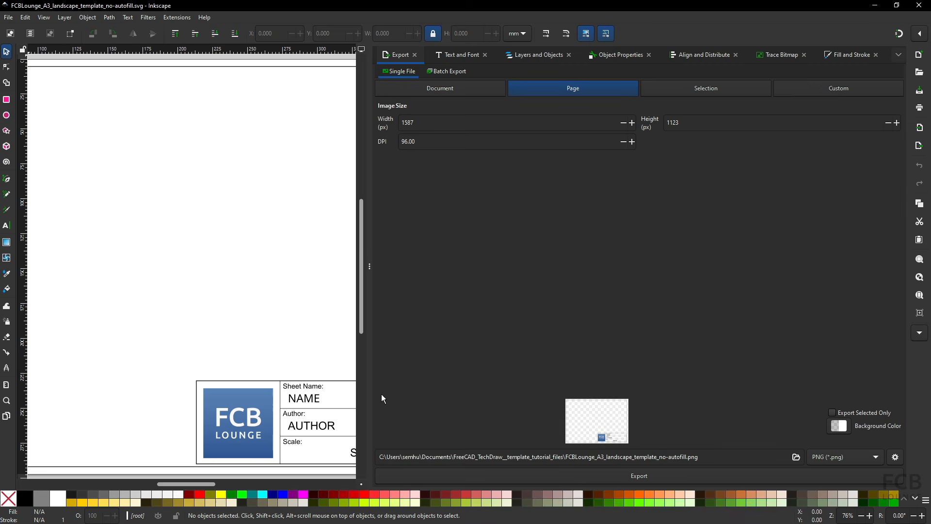
scroll(234, 334, "down", 2, "ctrl")
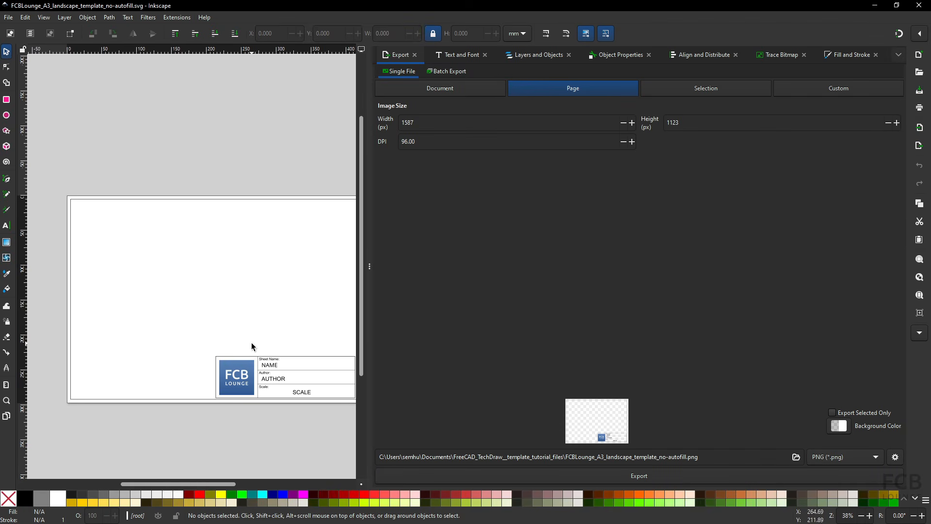
scroll(253, 347, "up", 1, "ctrl")
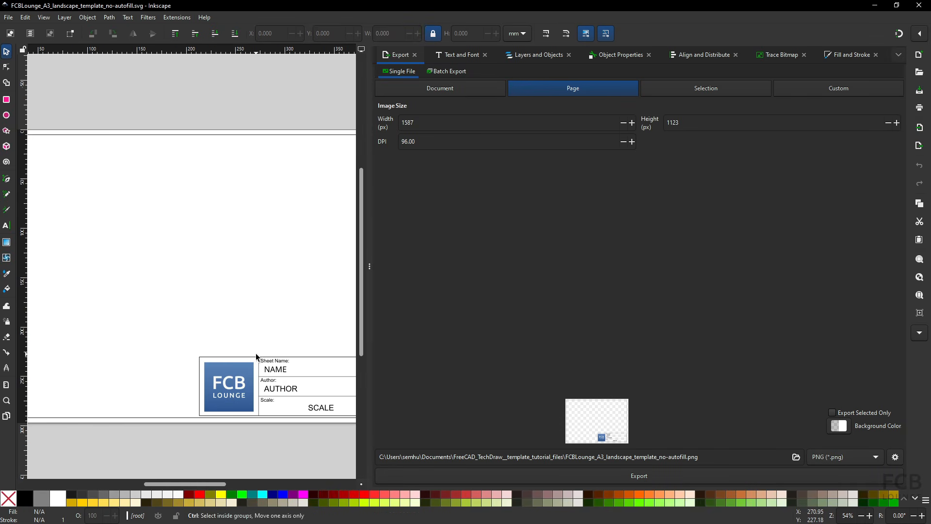
left_click(278, 372)
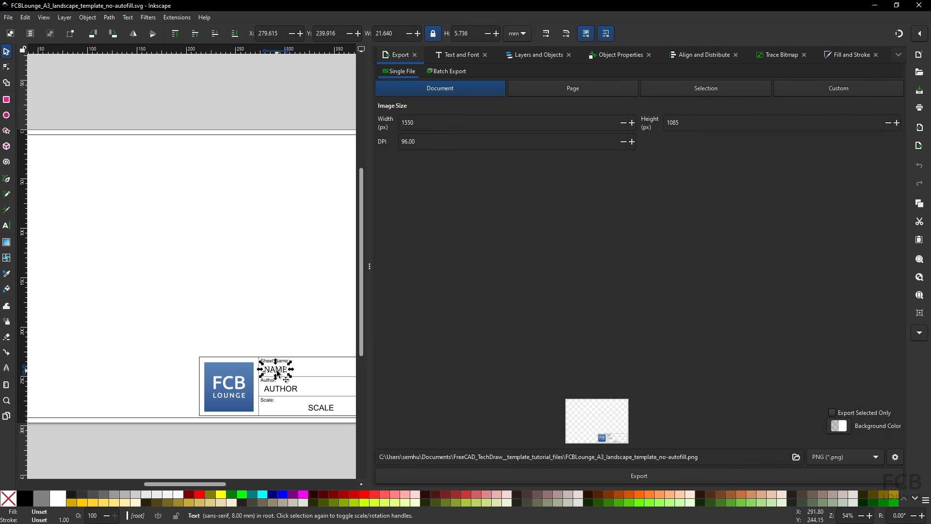
left_click(25, 20)
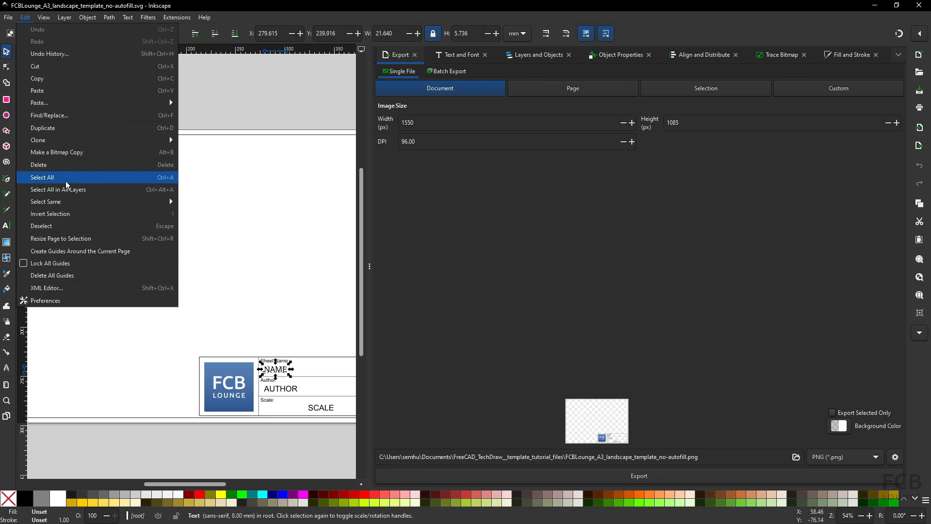
left_click(52, 289)
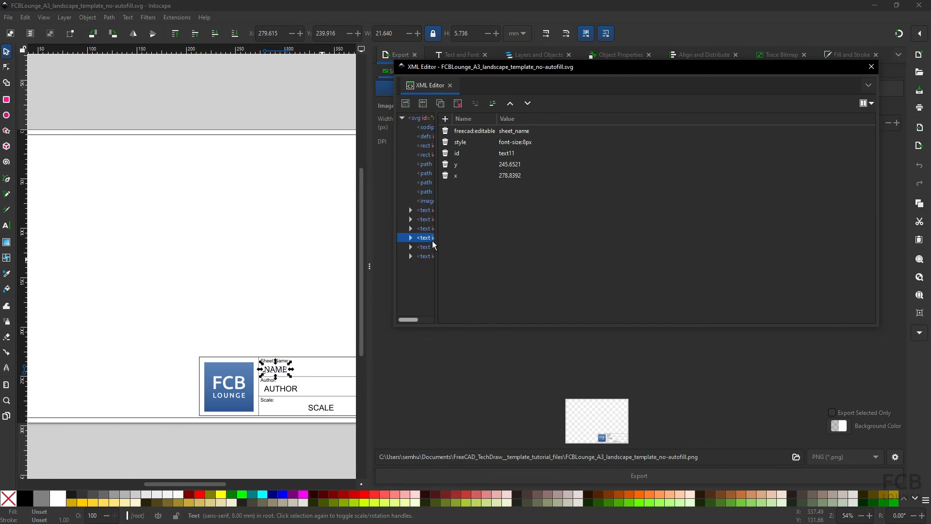
left_click_drag(436, 242, 506, 242)
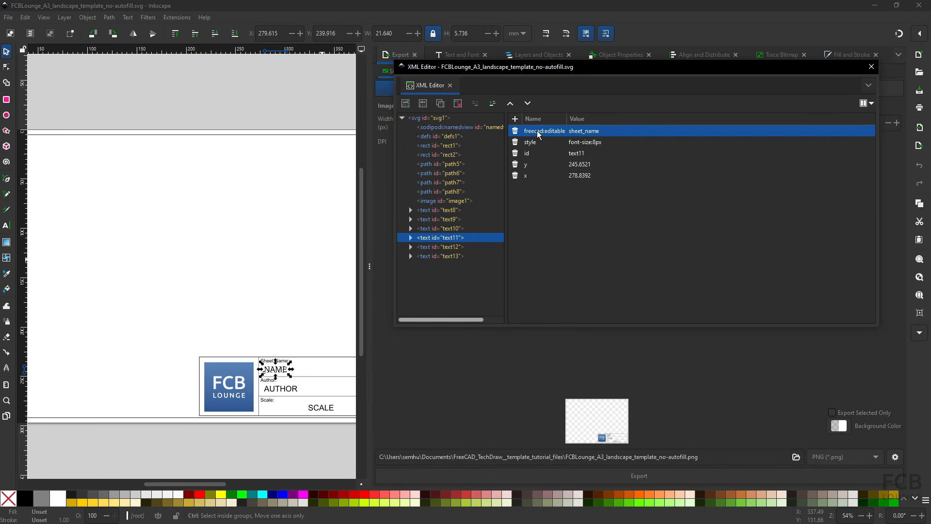
key("ctrl")
key("ctrl")
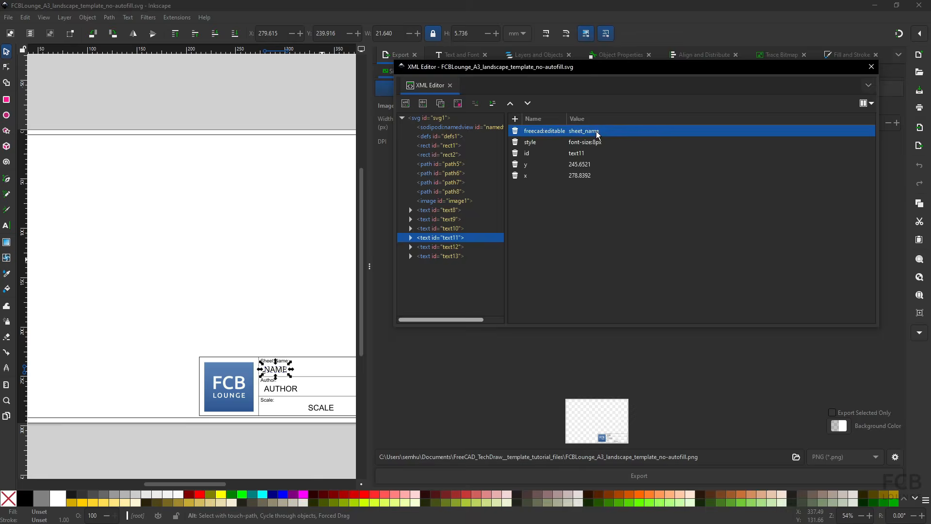
- Copy fc-title from Calc cell C8 and paste it as NAME's freecad:editable value
key("alt+Tab")
key("alt+Tab")
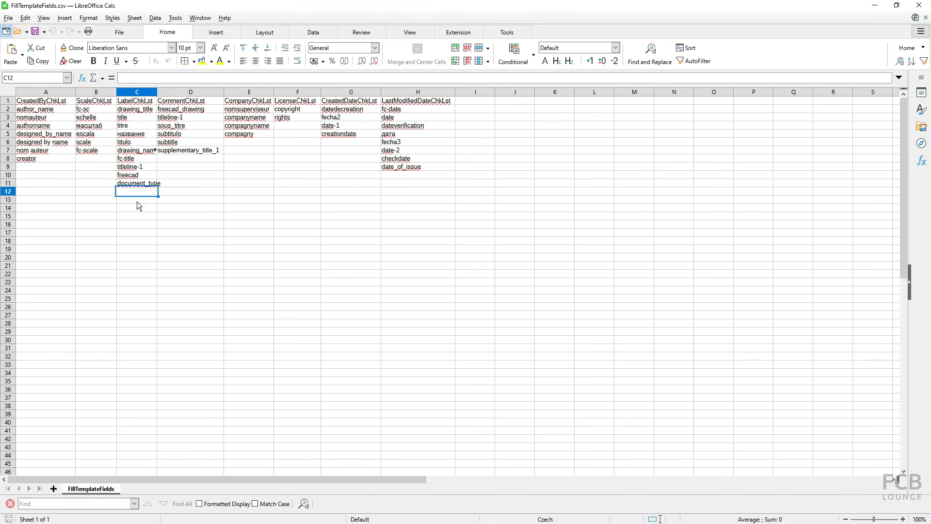
left_click(132, 160)
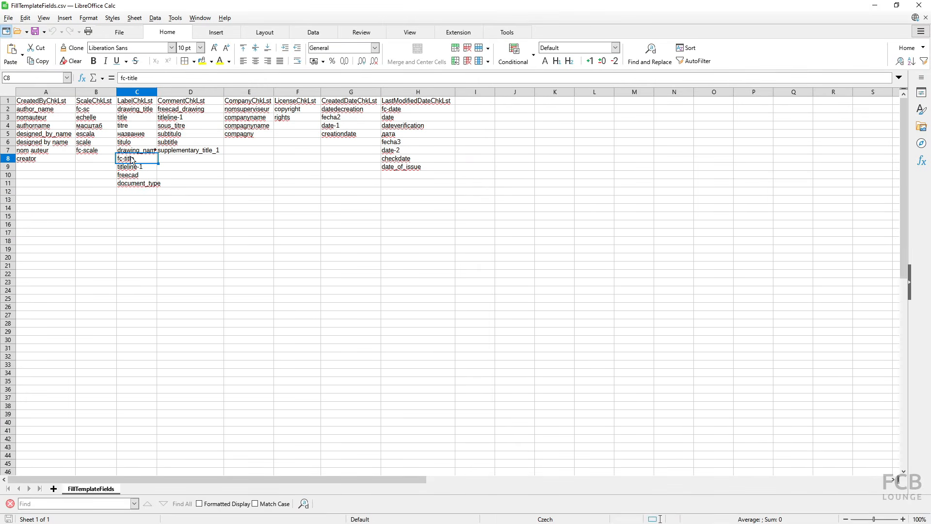
left_click_drag(144, 77, 78, 81)
key("ctrl+c")
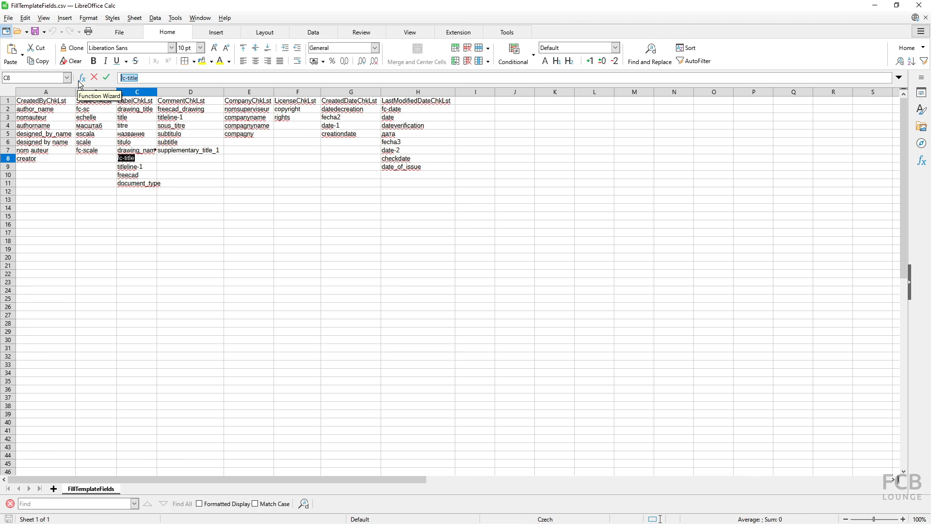
key("alt+Tab")
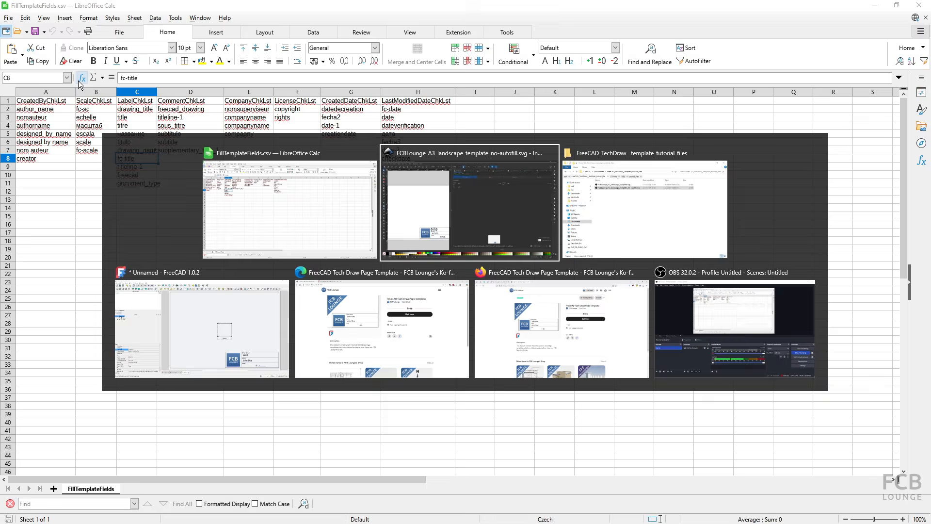
left_click(588, 131)
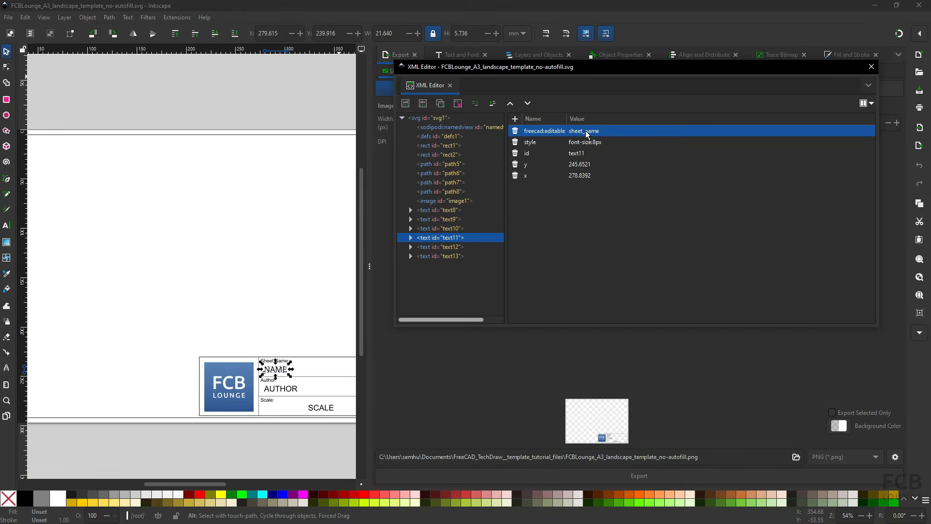
left_click(586, 131)
key("ctrl+a")
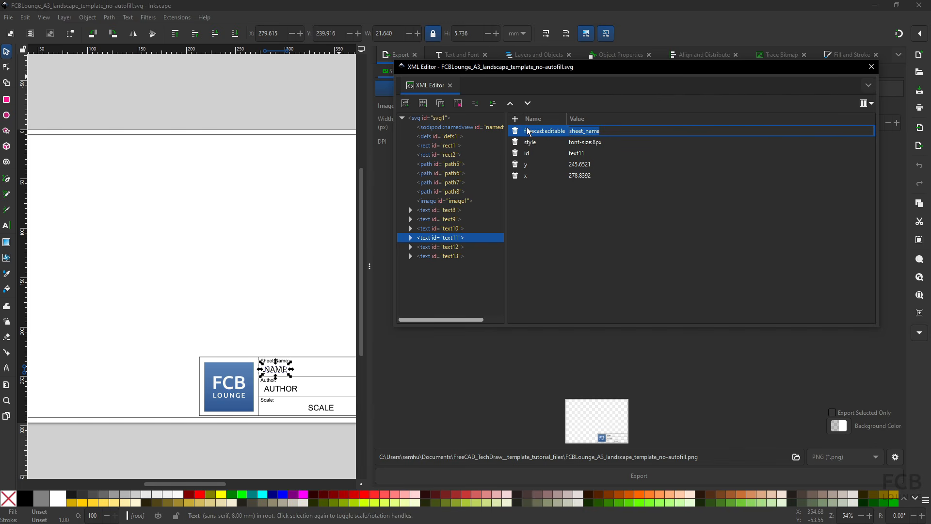
key("ctrl+v")
key("Return")
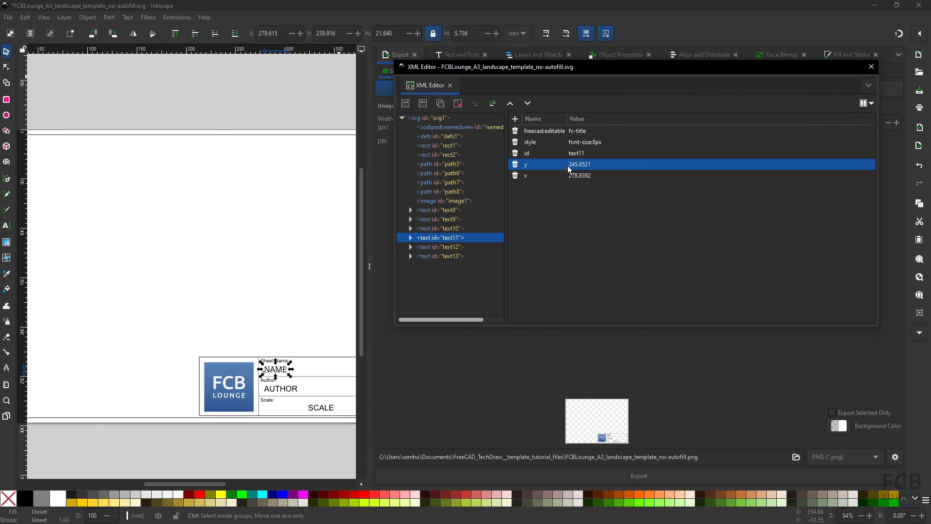
left_click(577, 135)
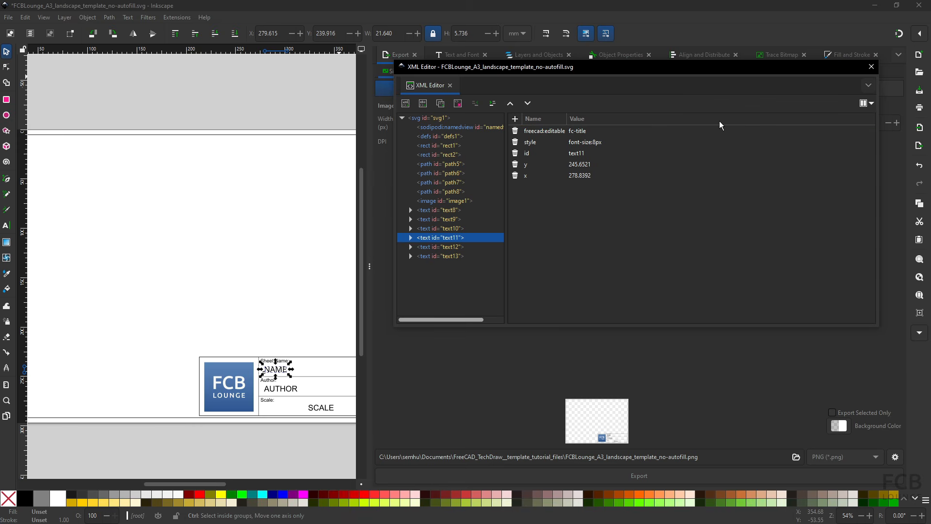
left_click(872, 67)
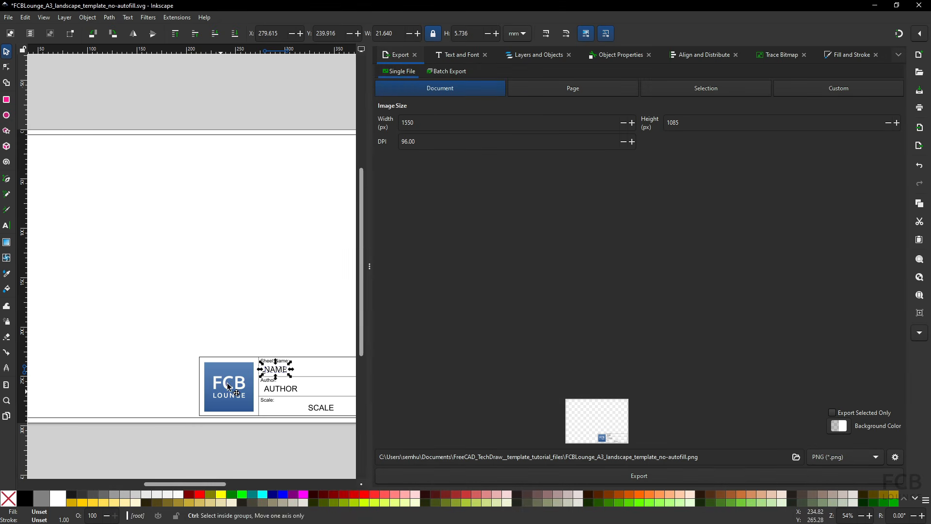
- Save the template as Plain SVG tutorial-autofill.svg, then close Inkscape without saving further changes
left_click(258, 317)
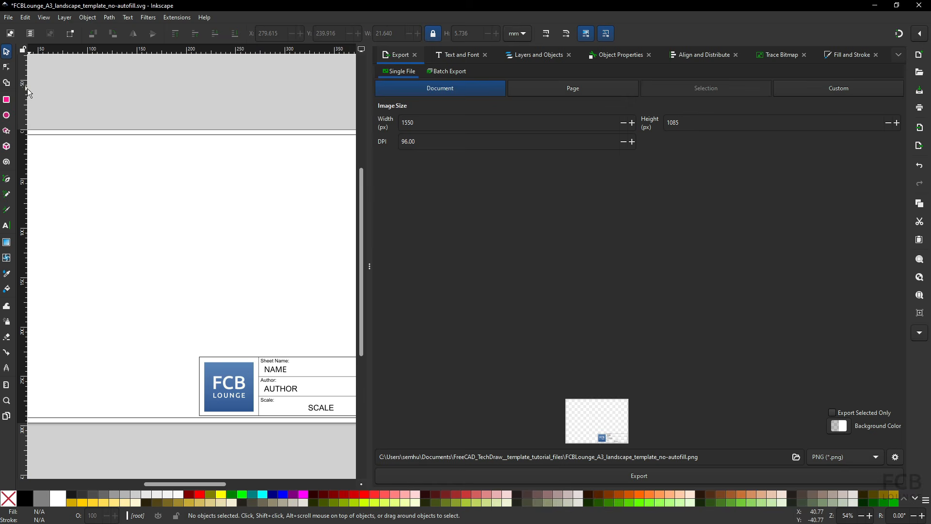
left_click(7, 17)
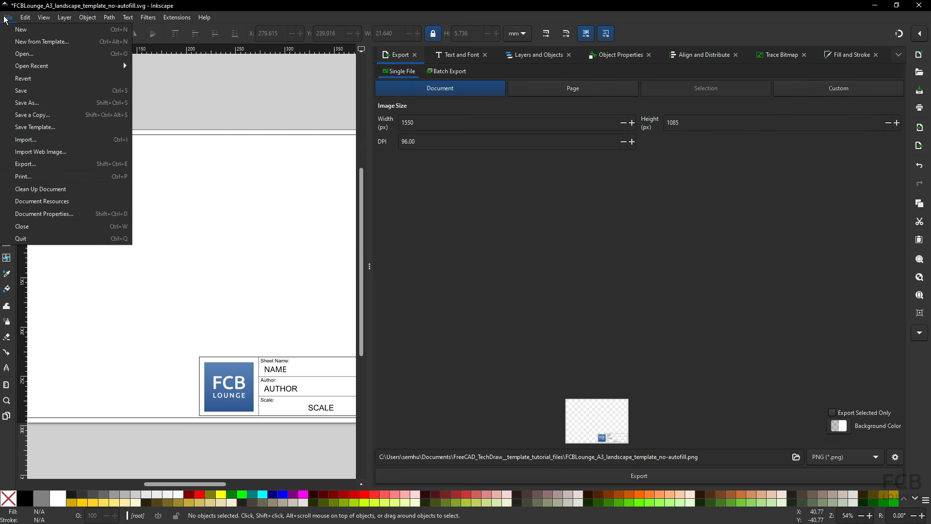
left_click(63, 102)
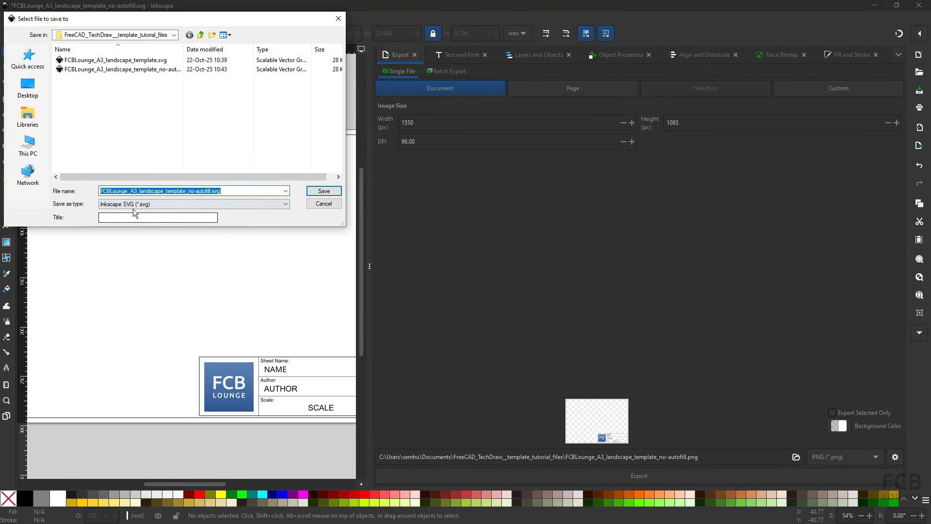
left_click(133, 204)
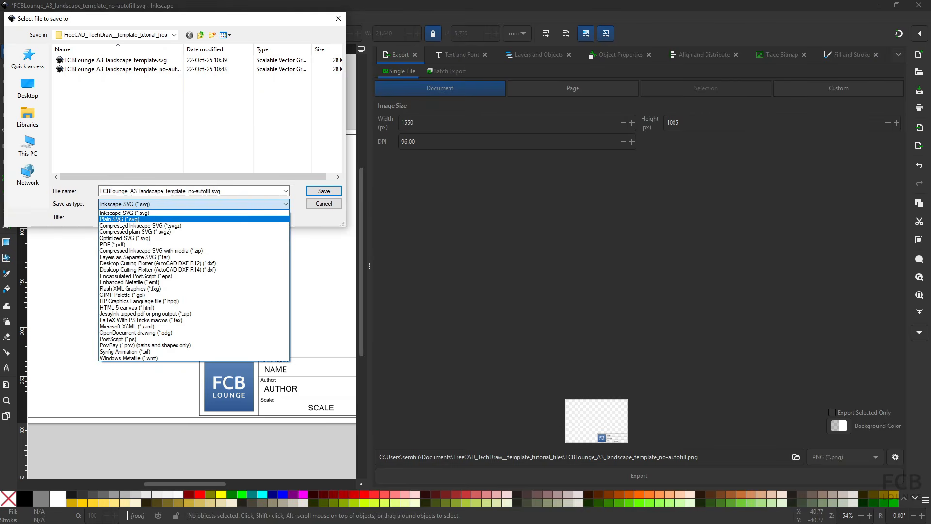
left_click(121, 219)
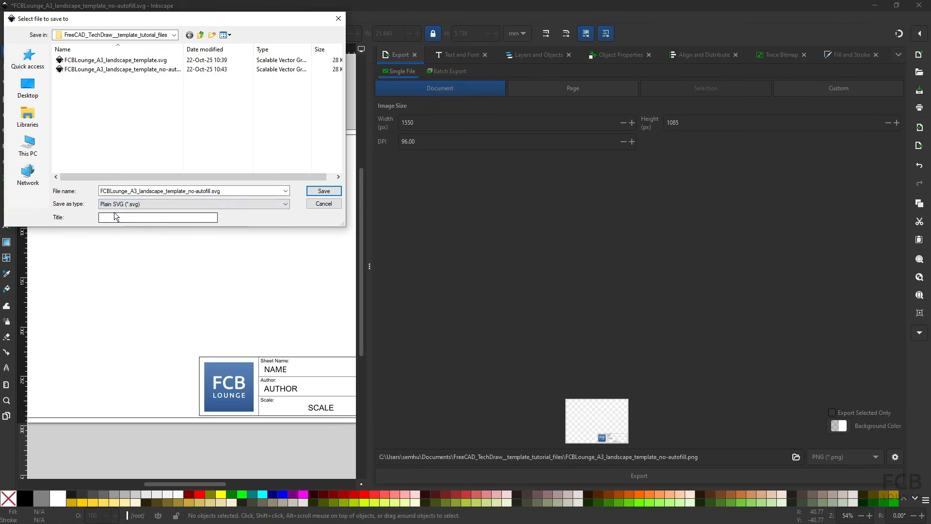
left_click(206, 192)
key("Left")
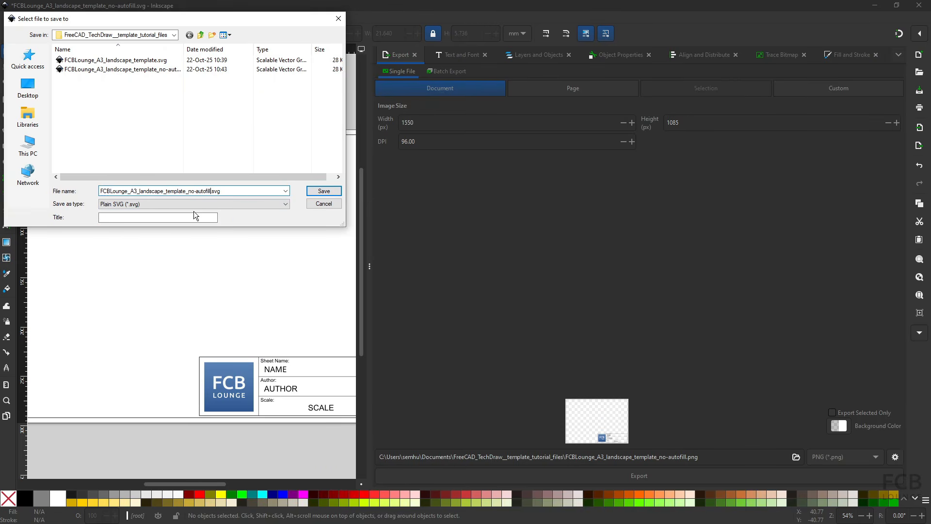
key("shift+Home")
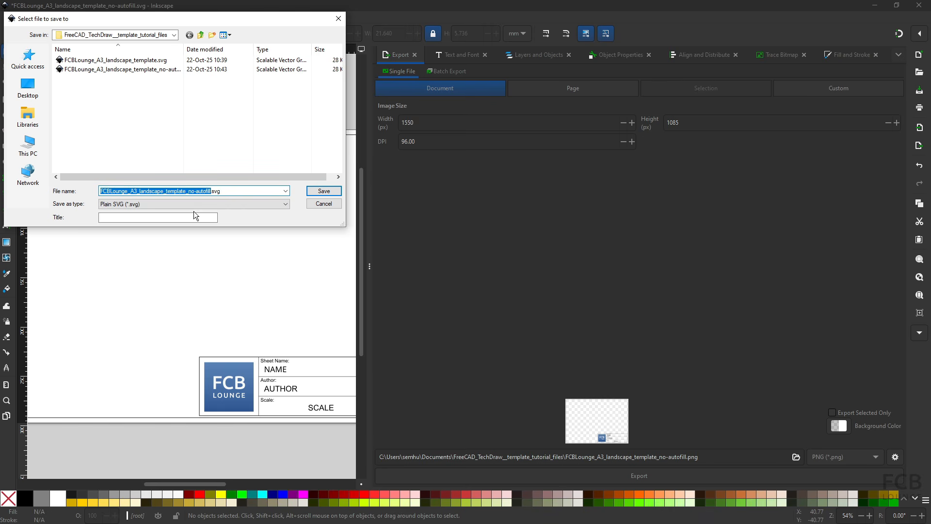
type("tutorial")
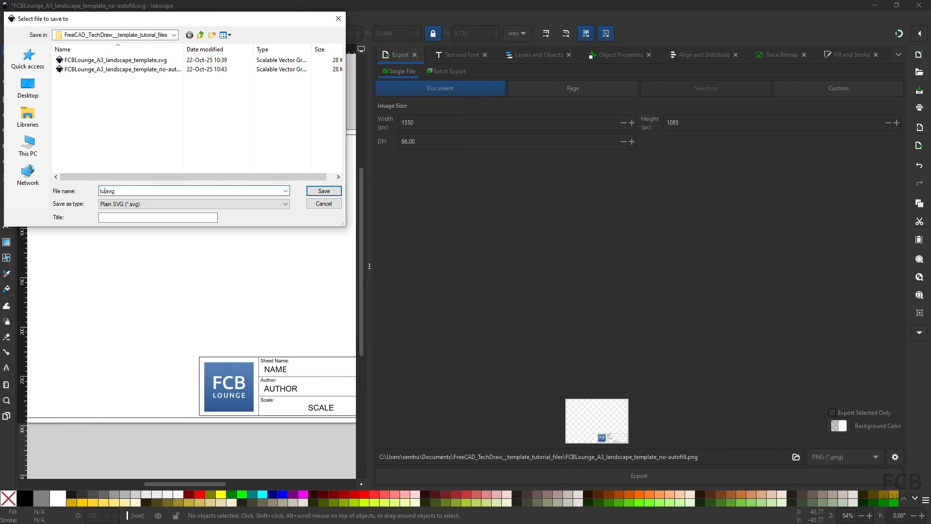
type("-autofill")
key("Return")
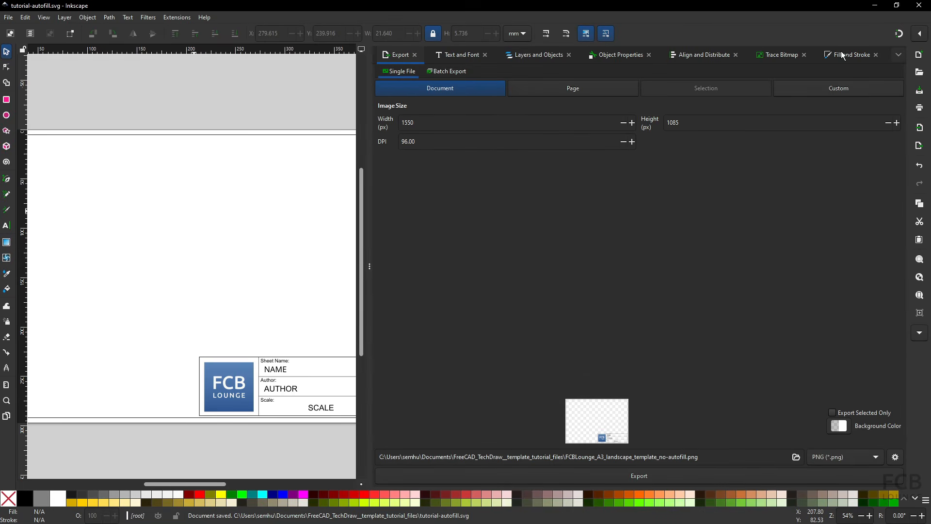
left_click(919, 5)
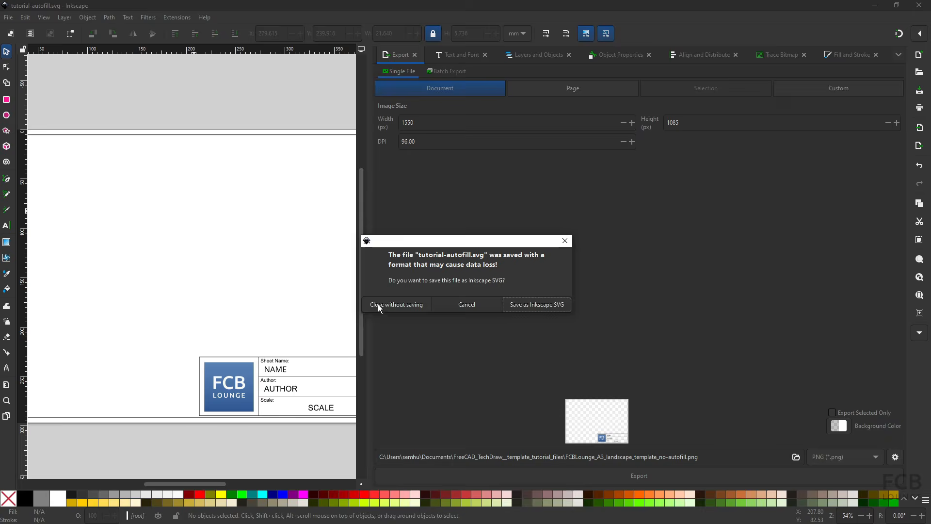
left_click(380, 306)
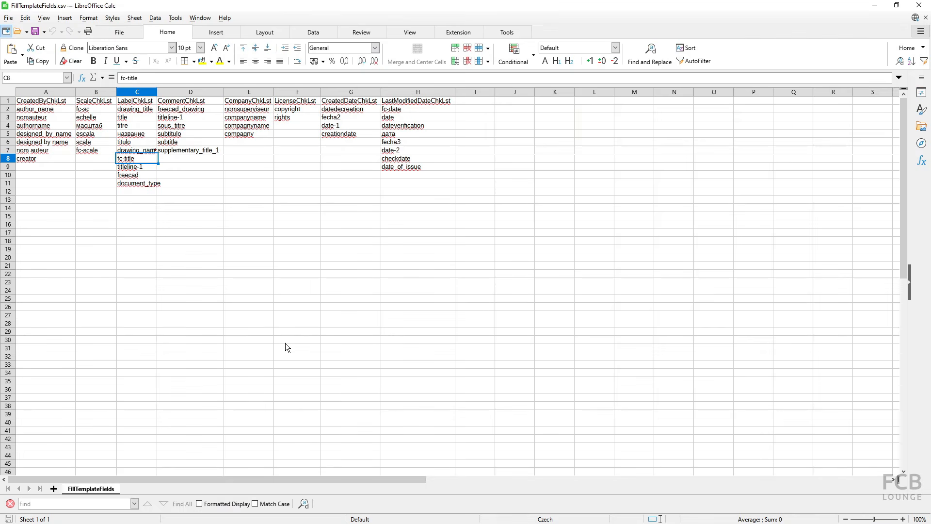
- Delete the FreeCAD drawing Page with its template and view, leaving only the Cube
key("alt+Tab")
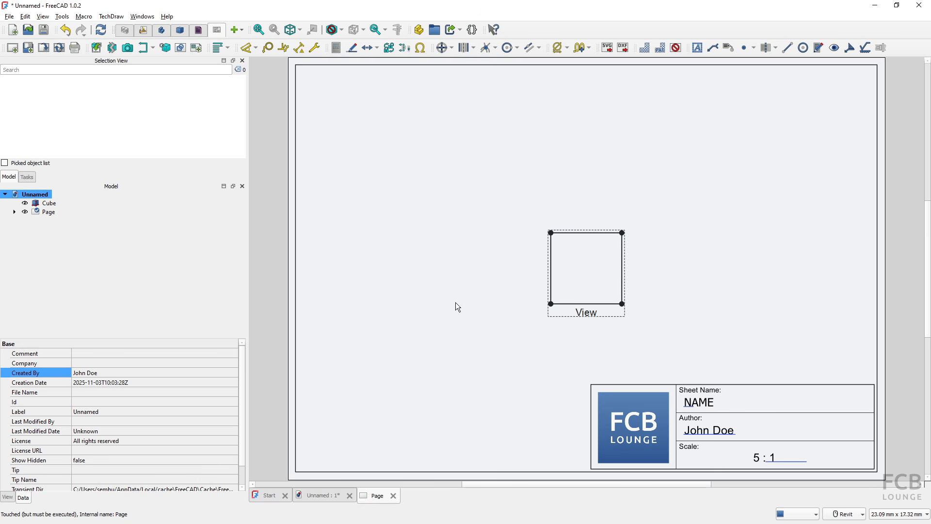
left_click(49, 214)
key("Delete")
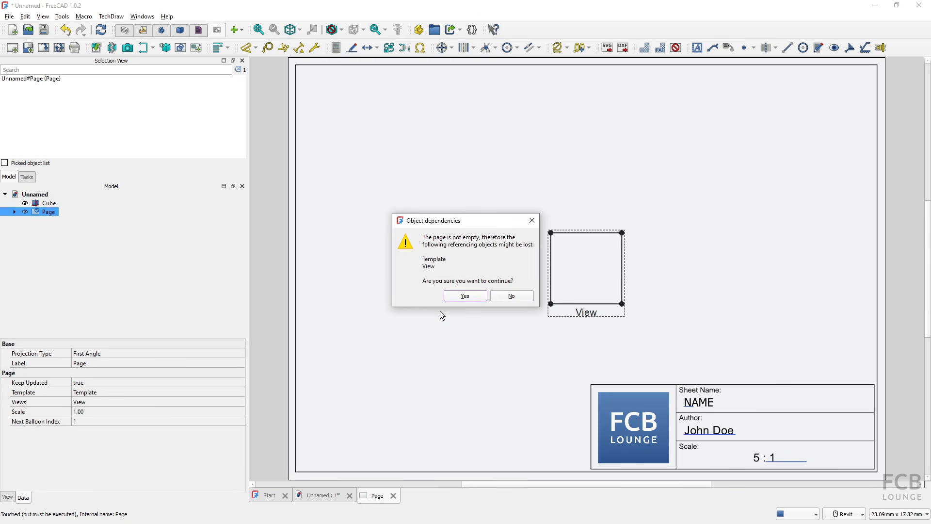
left_click(462, 297)
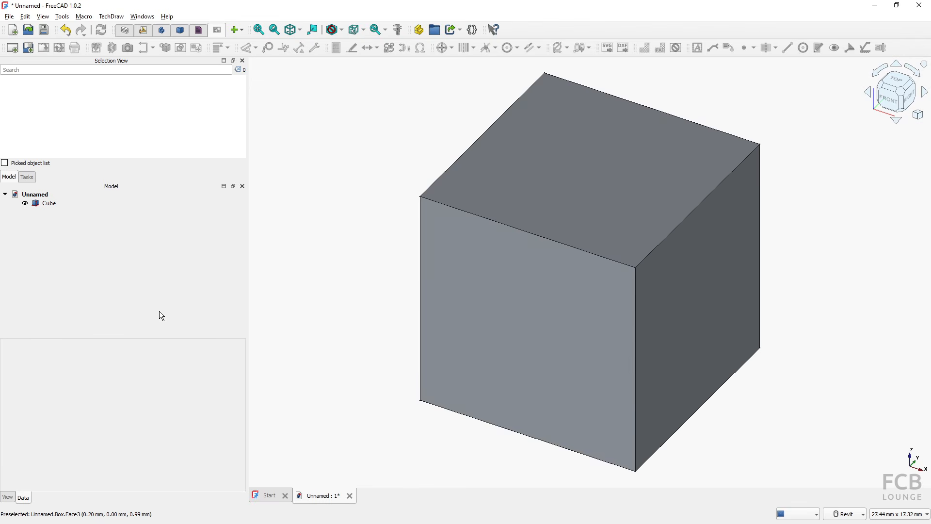
left_click(11, 16)
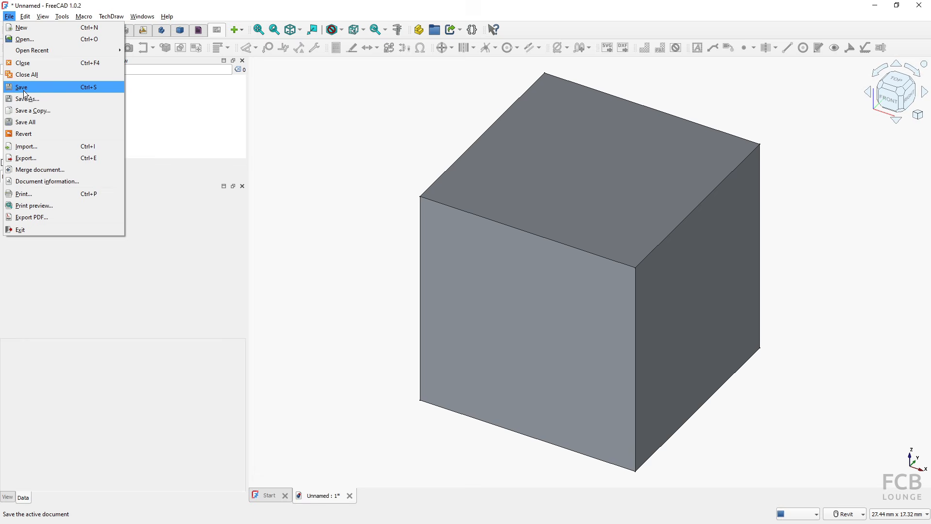
- Save the document as FC-tutorial-techdraw in the Documents folder
left_click(27, 98)
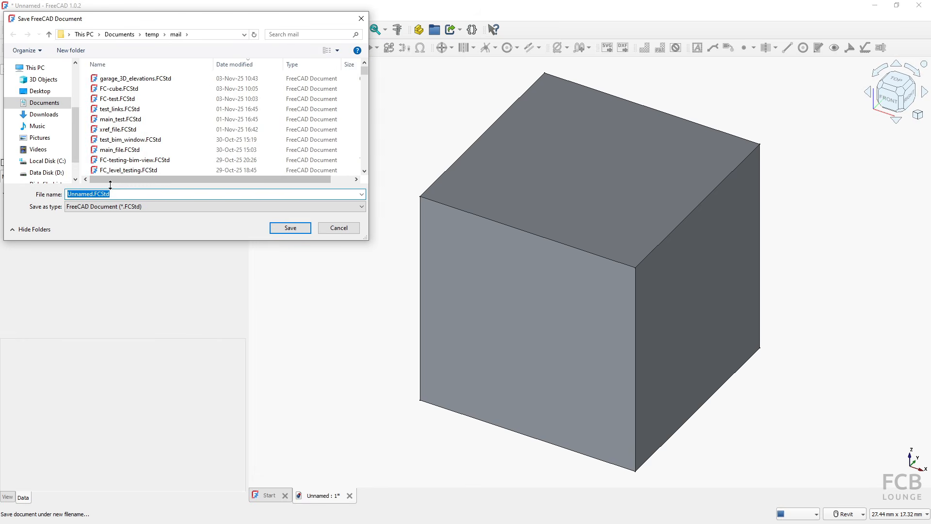
left_click(120, 34)
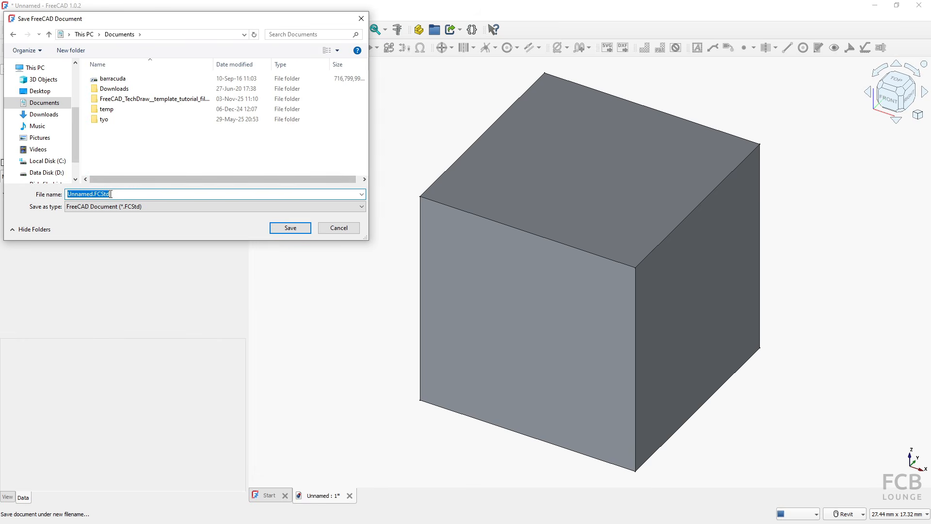
type("FC-tutoria")
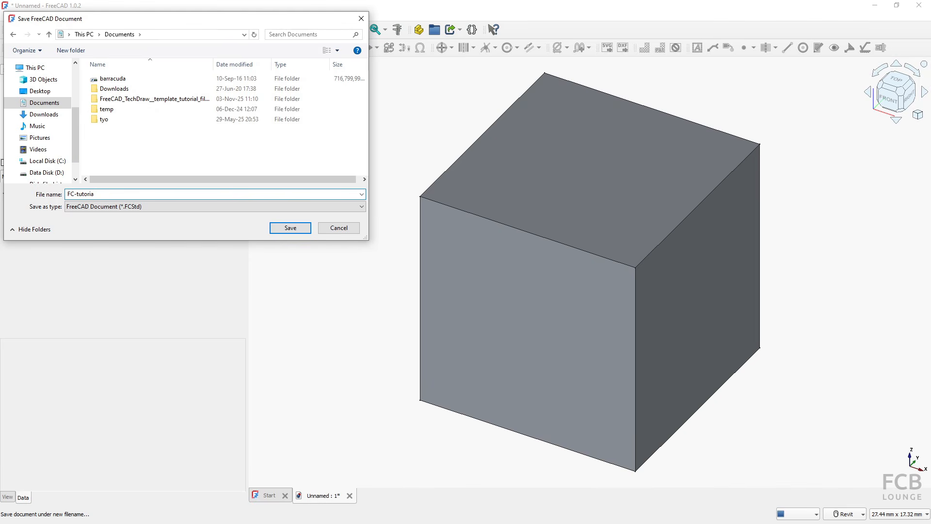
type("l-techdraw")
key("Return")
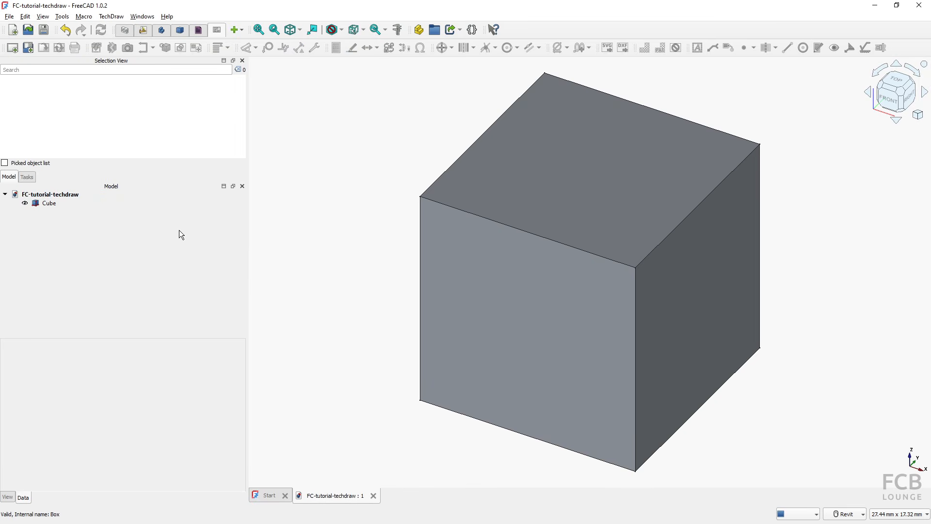
- Restart FreeCAD, reopen FC-tutorial-techdraw from recent files, and switch to the TechDraw workbench
left_click(916, 8)
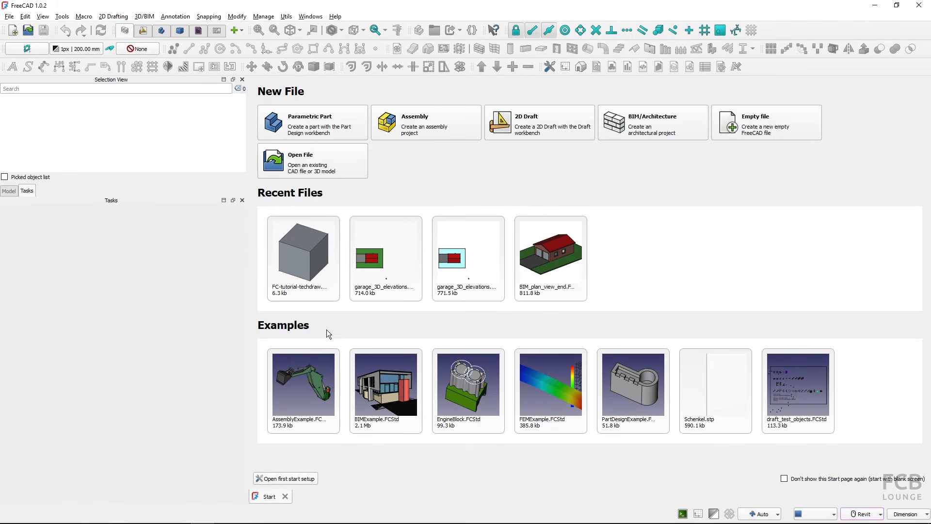
left_click(296, 270)
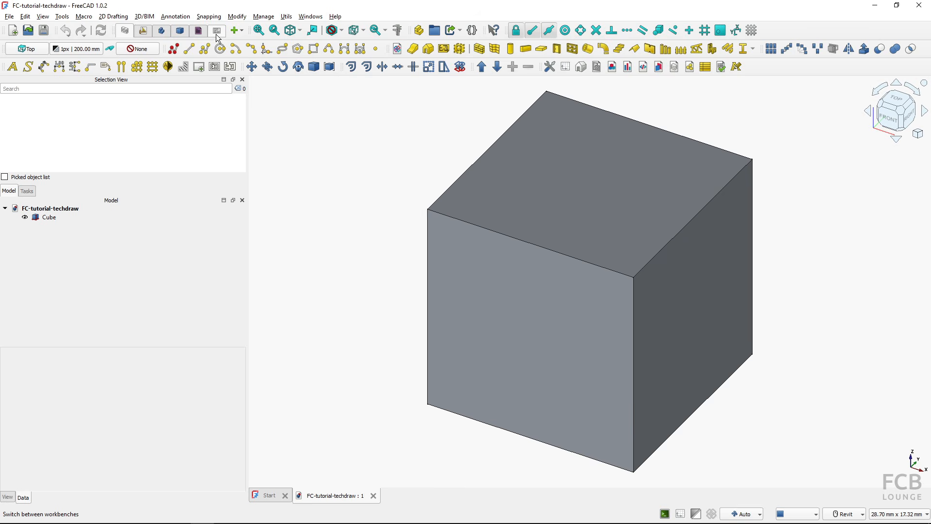
left_click(217, 34)
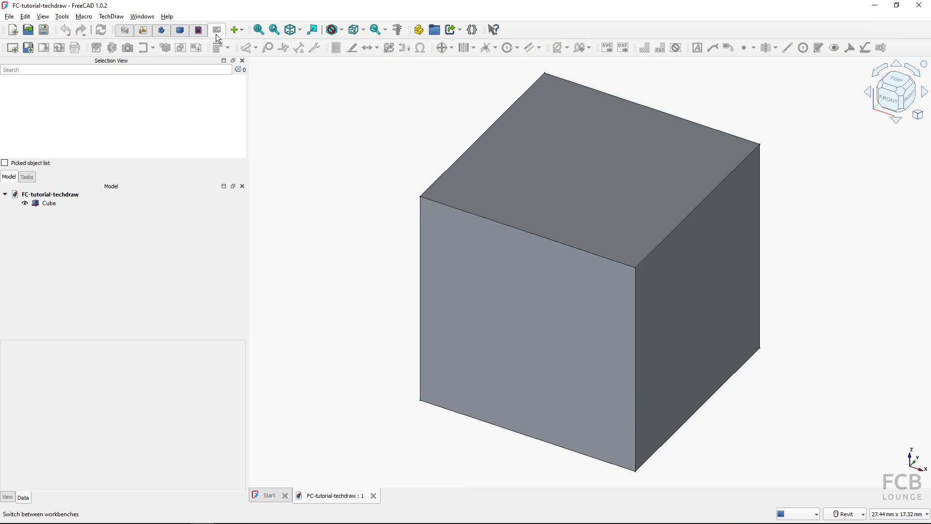
- Create a drawing page from the tutorial-autofill.svg template in Documents' tutorial files folder
left_click(28, 52)
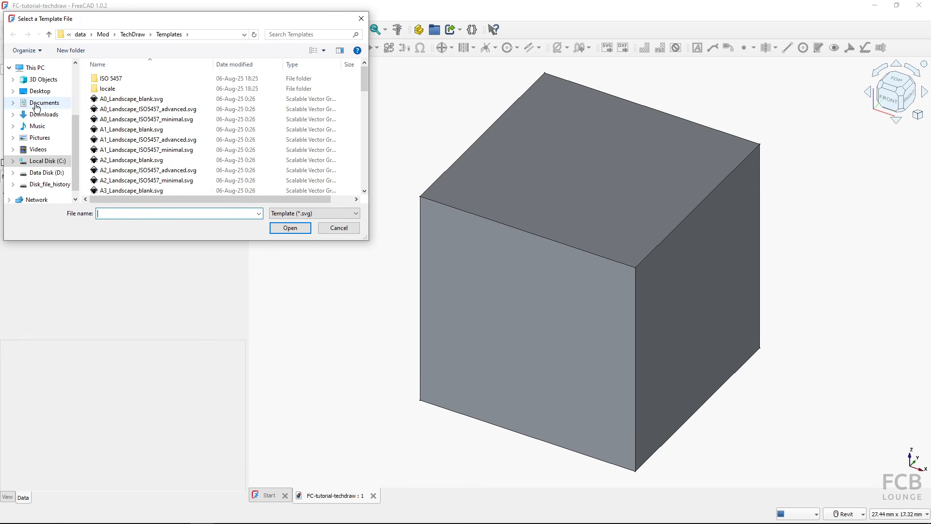
left_click(36, 104)
double_click(121, 99)
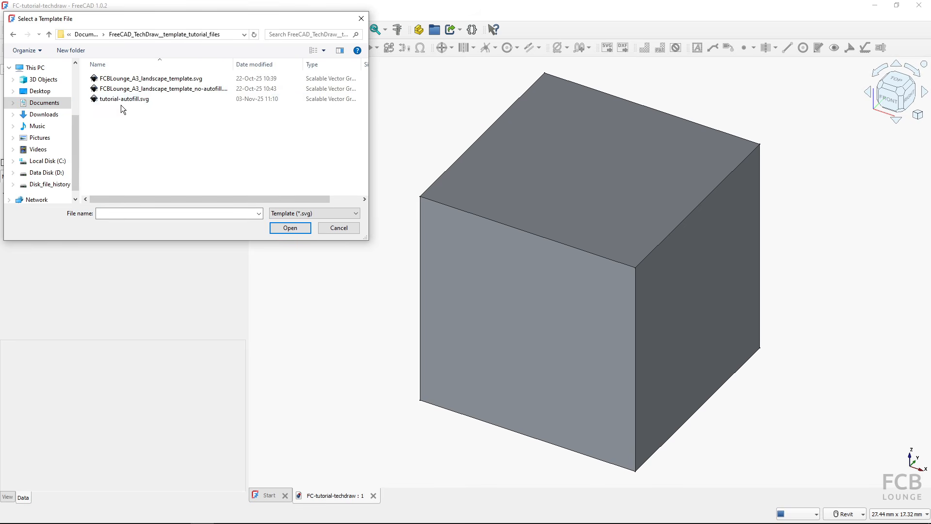
left_click(126, 100)
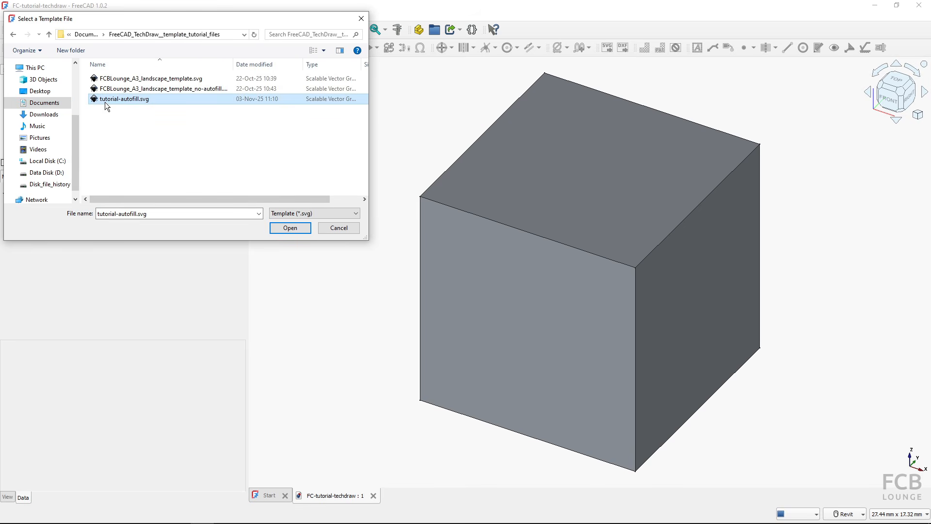
left_click(290, 228)
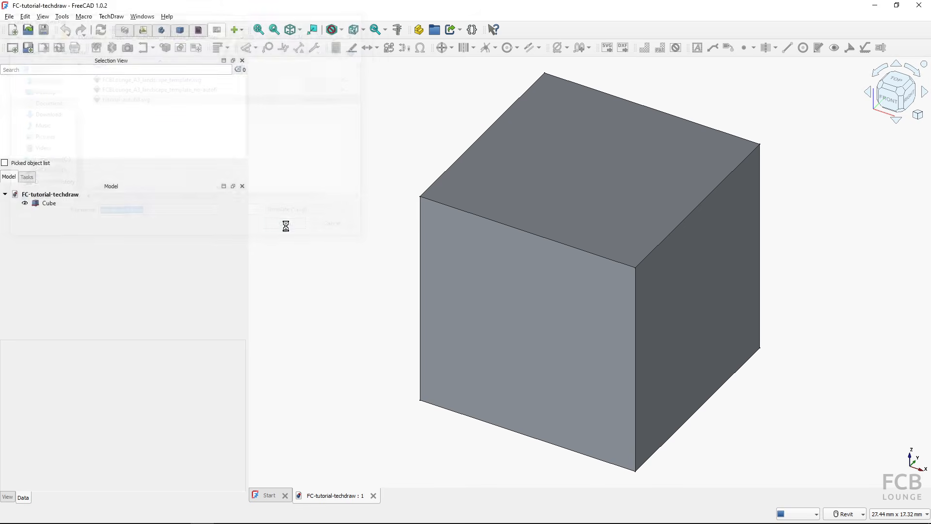
- Insert a view of the Cube with a Custom scale of 5:1
left_click(48, 202)
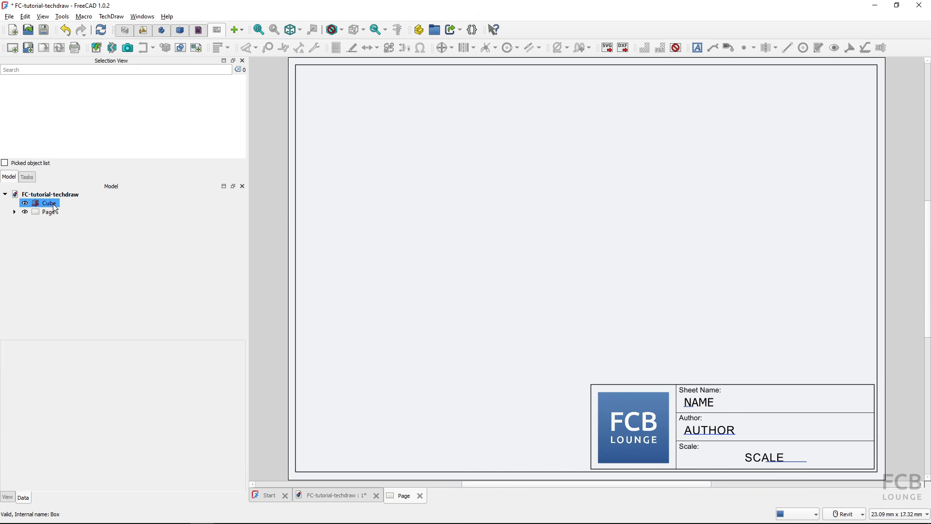
left_click(96, 48)
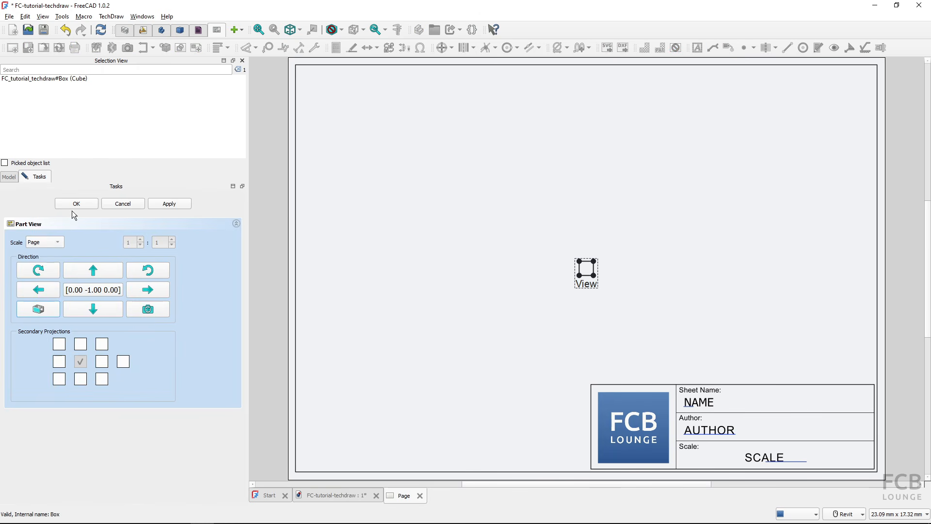
left_click(49, 244)
left_click(44, 262)
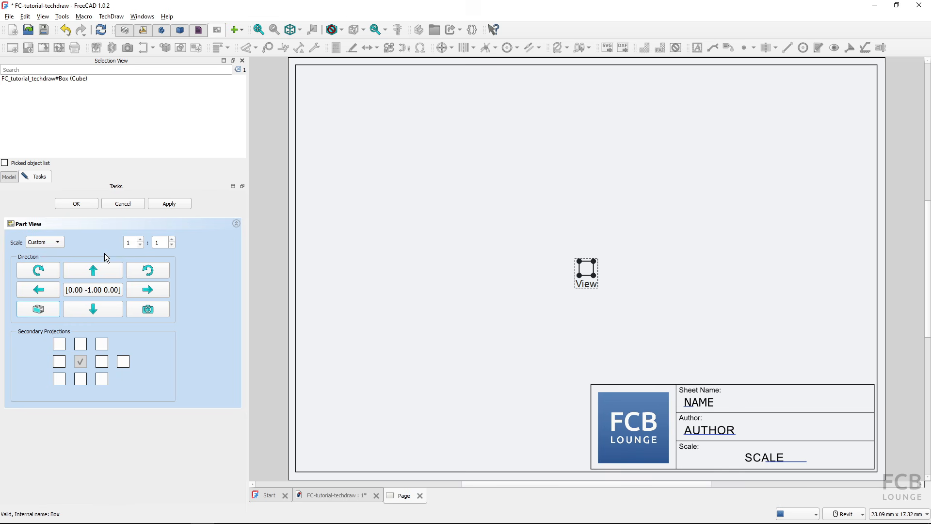
double_click(127, 244)
type("5")
left_click(88, 206)
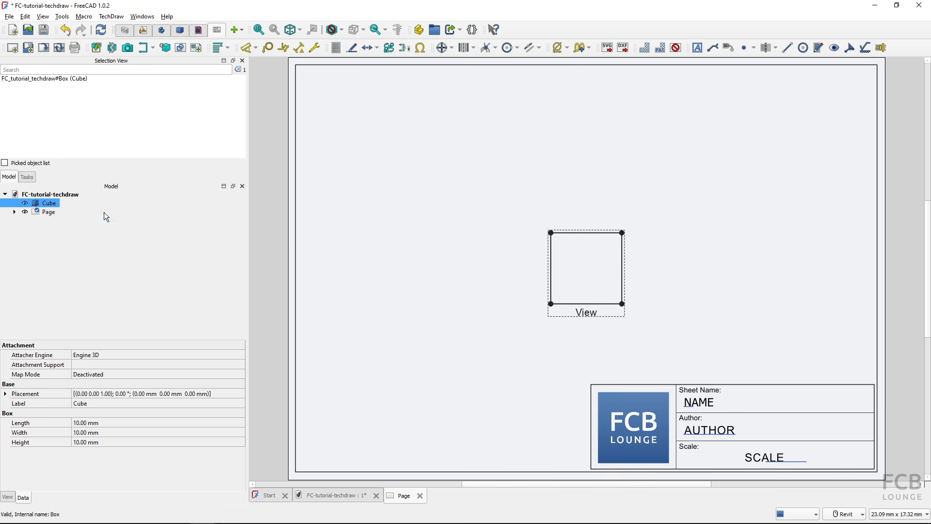
left_click(49, 212, "ctrl")
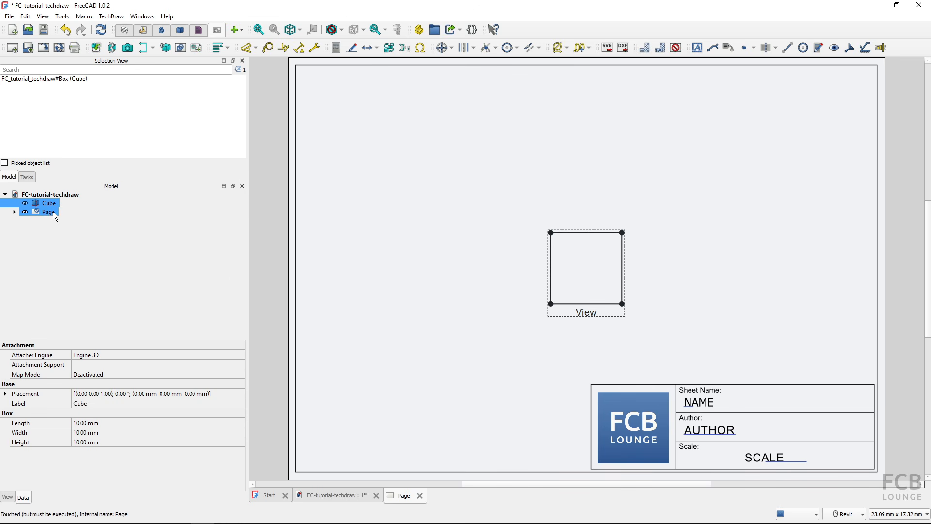
- Fill the title block with Sheet Name FC-tutorial-techdraw, the document's author and scale 5 : 1
left_click(44, 48)
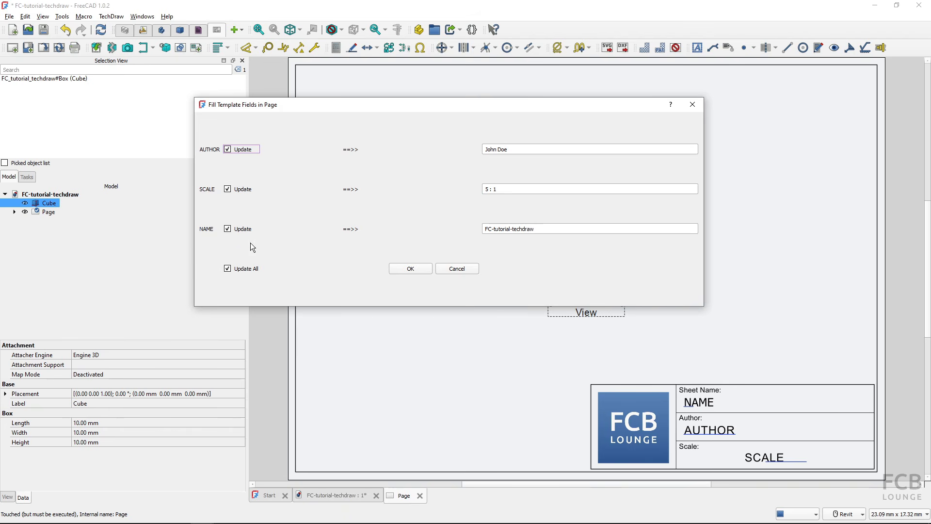
left_click(706, 401)
left_click(410, 270)
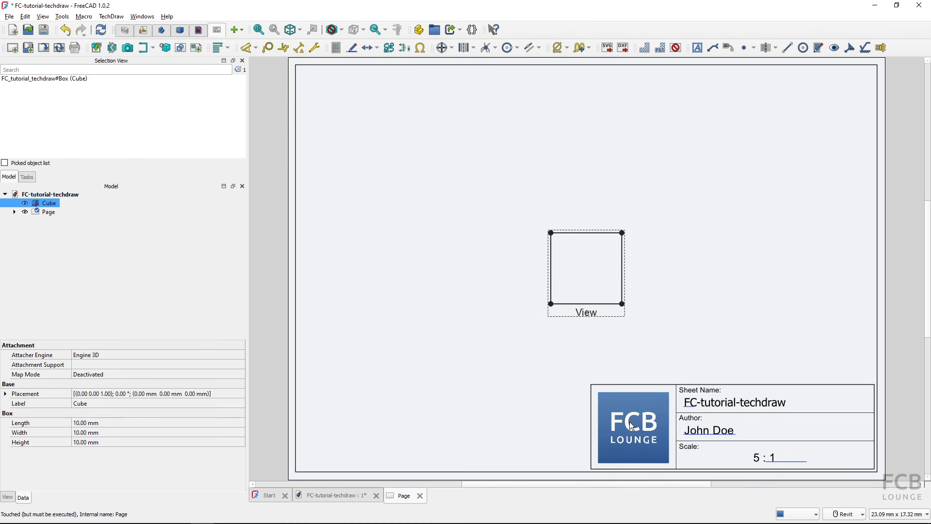
- Set the Cube view's scale to 10, refresh the title block to 10 : 1, and check Sheet Name
left_click(577, 315)
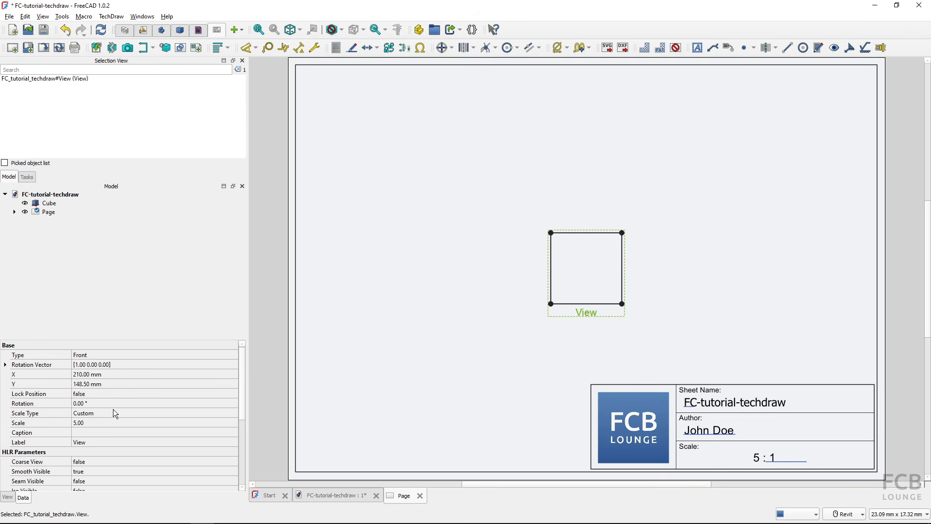
left_click(94, 423)
type("10")
key("Return")
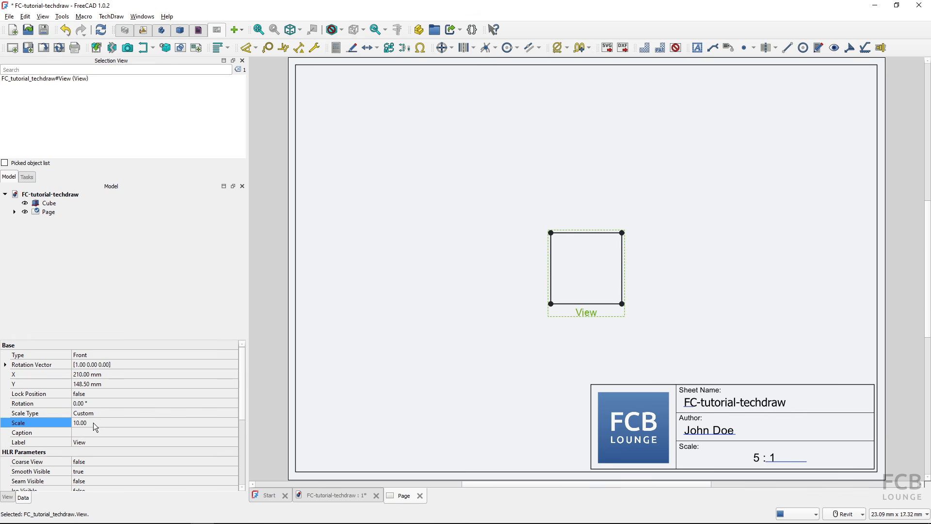
left_click(49, 50)
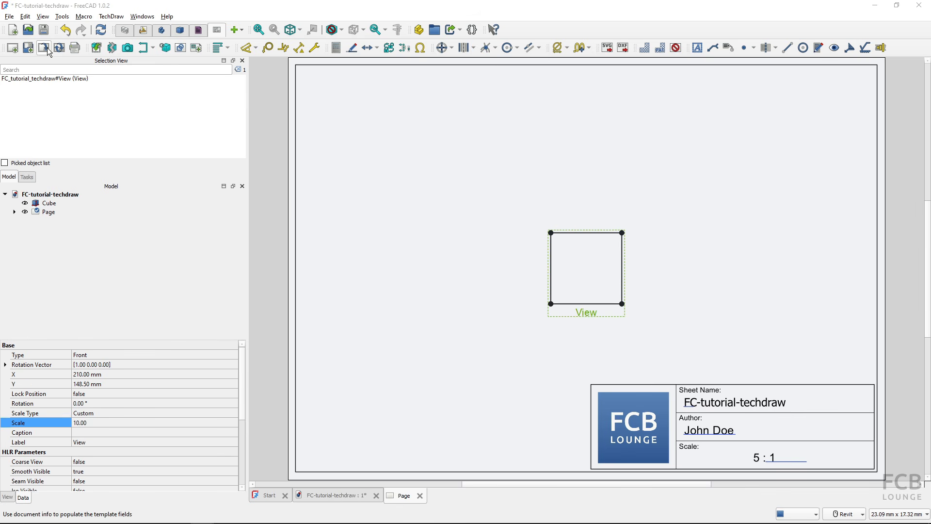
left_click(415, 268)
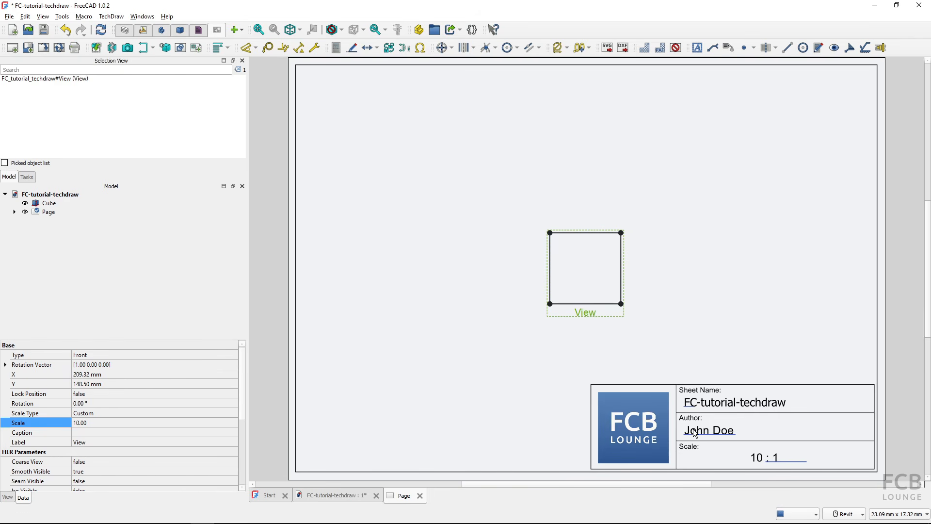
left_click(688, 406)
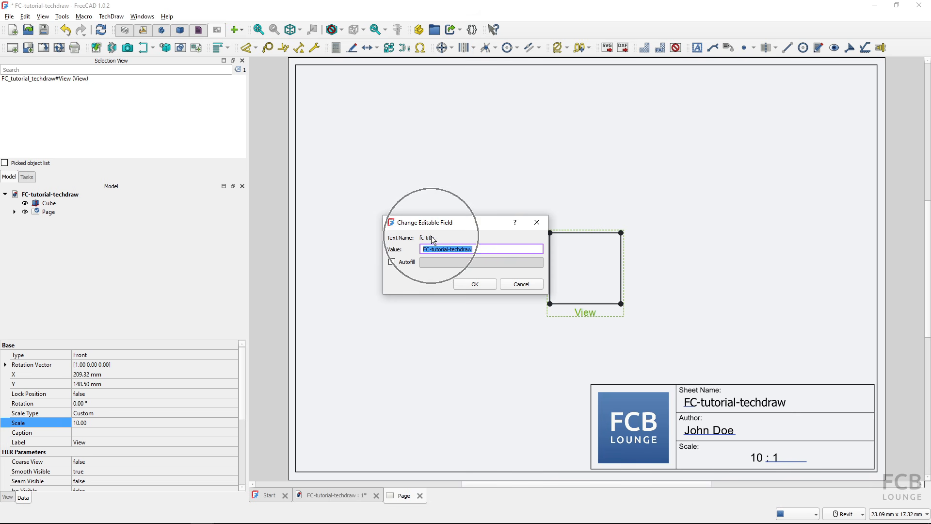
left_click(472, 285)
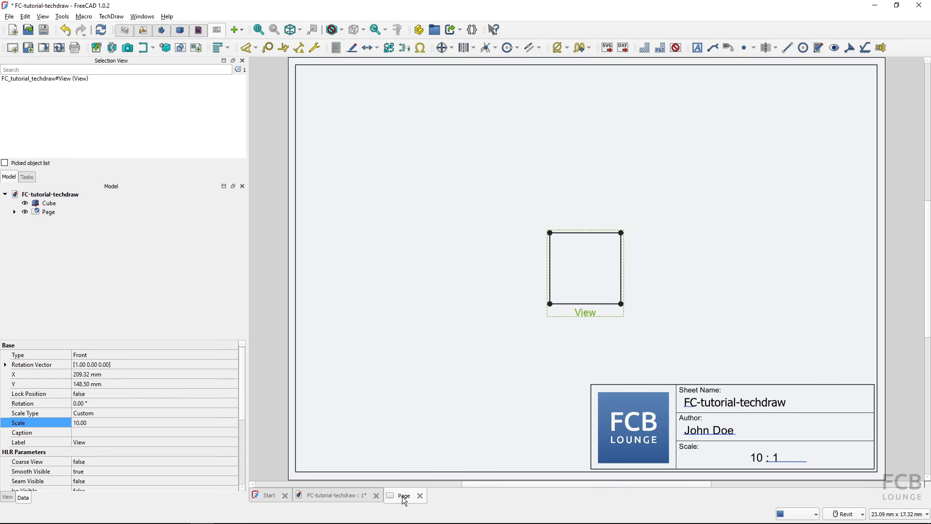
- Create a new drawing page from the tutorial-autofill.svg template in Documents
left_click(31, 51)
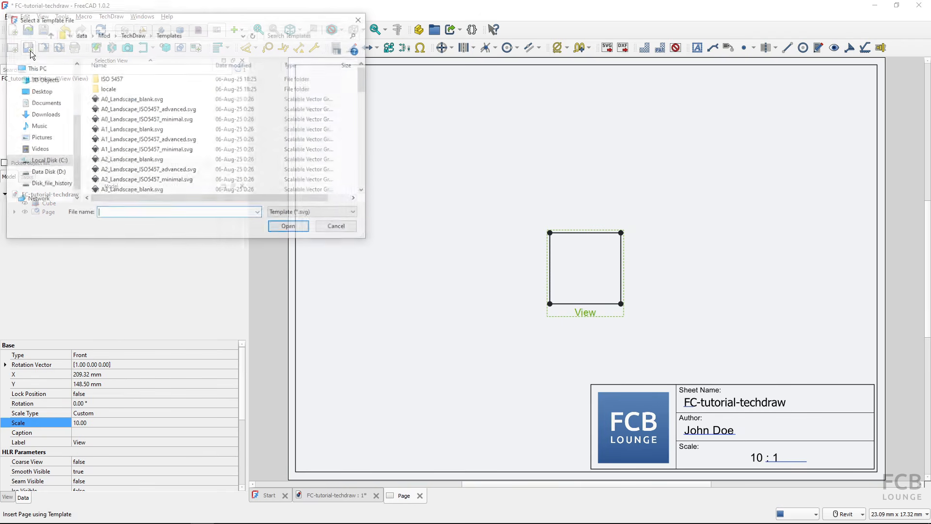
left_click(50, 105)
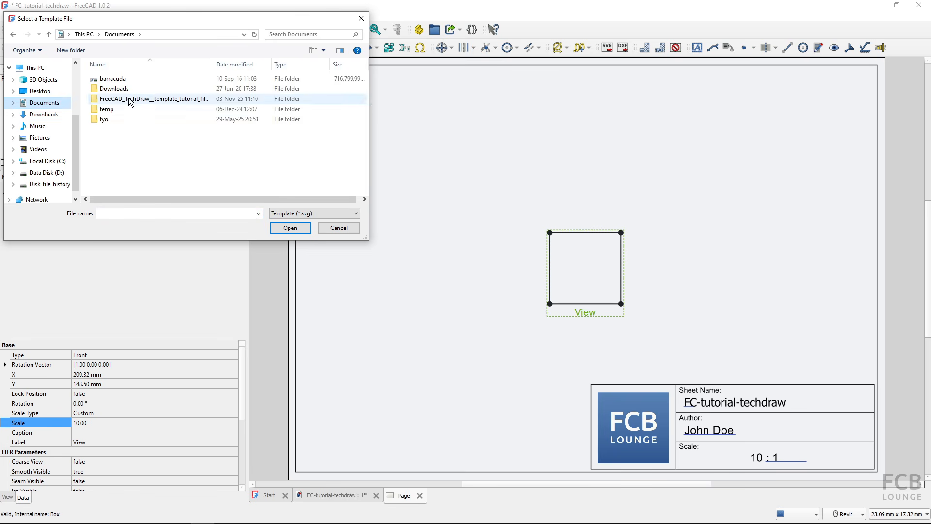
double_click(129, 99)
left_click(119, 99)
left_click(297, 228)
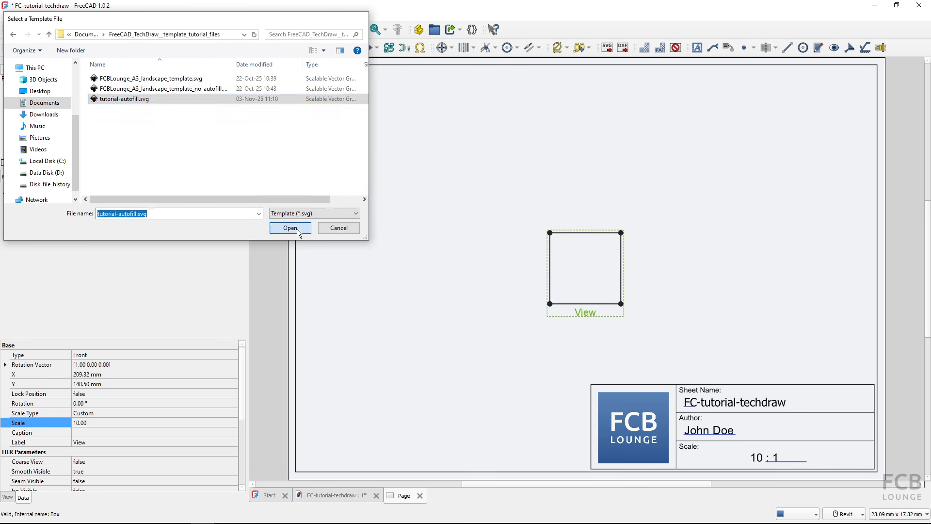
- Add a view of the Cube to the page at a custom scale of 4
left_click(59, 202)
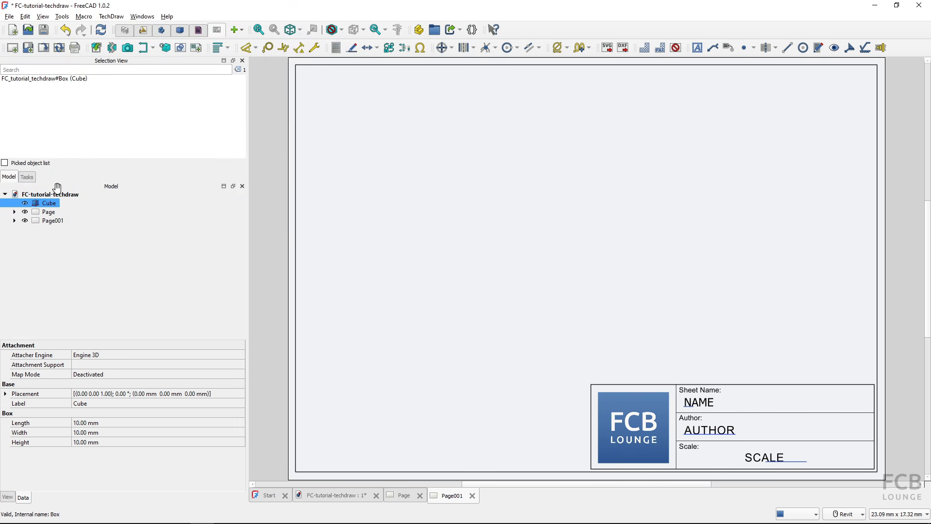
left_click(97, 48)
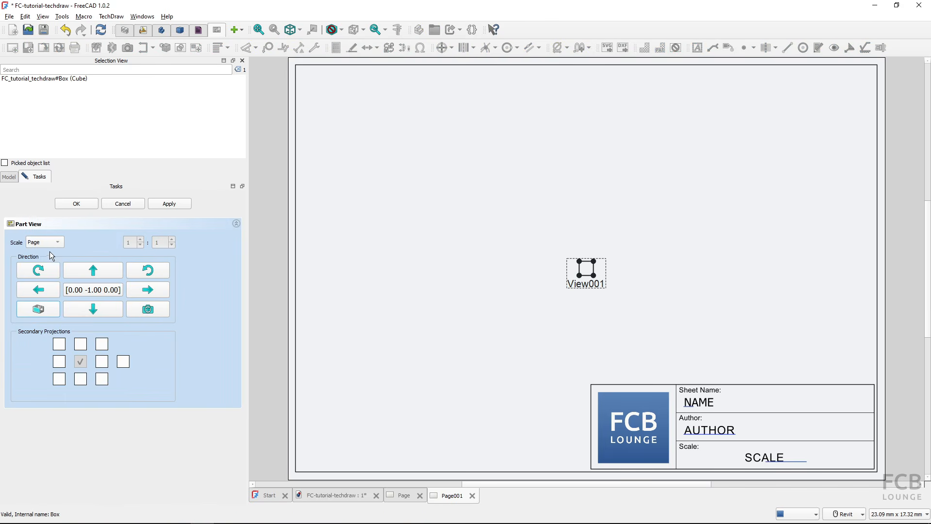
left_click(51, 262)
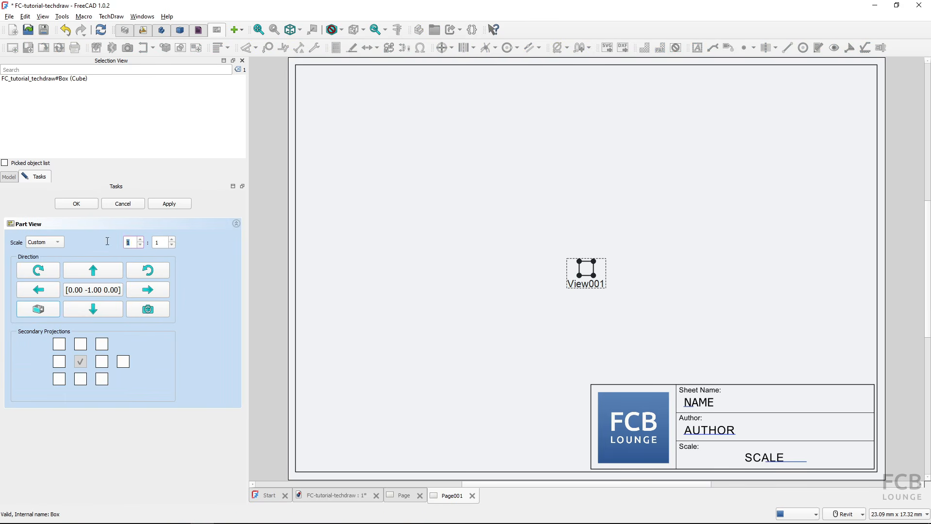
left_click(77, 203)
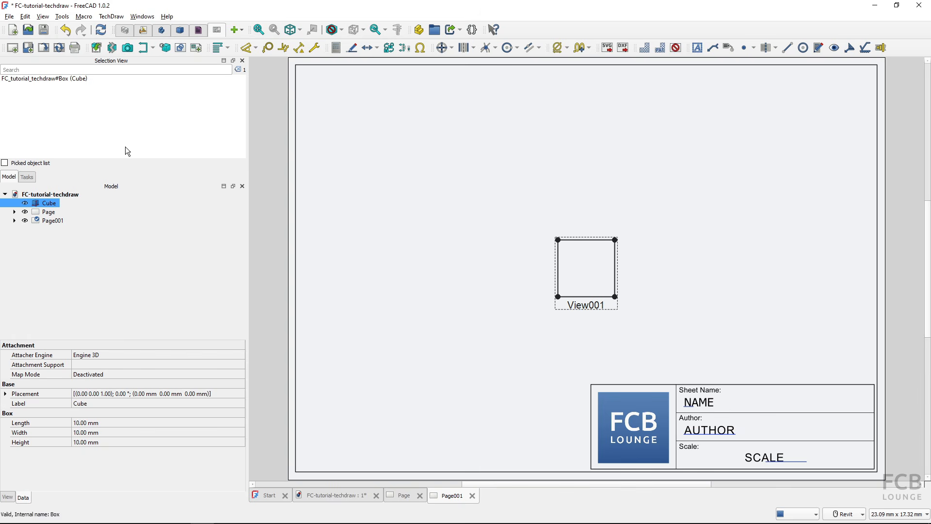
- Autofill the template fields so the title block shows FC-tutorial-techdraw and scale 4 : 1
left_click(42, 48)
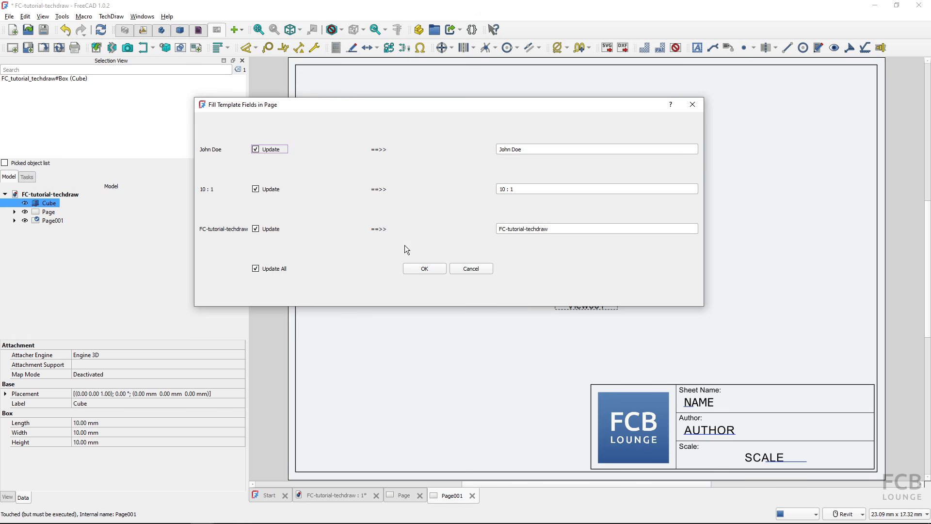
left_click(419, 269)
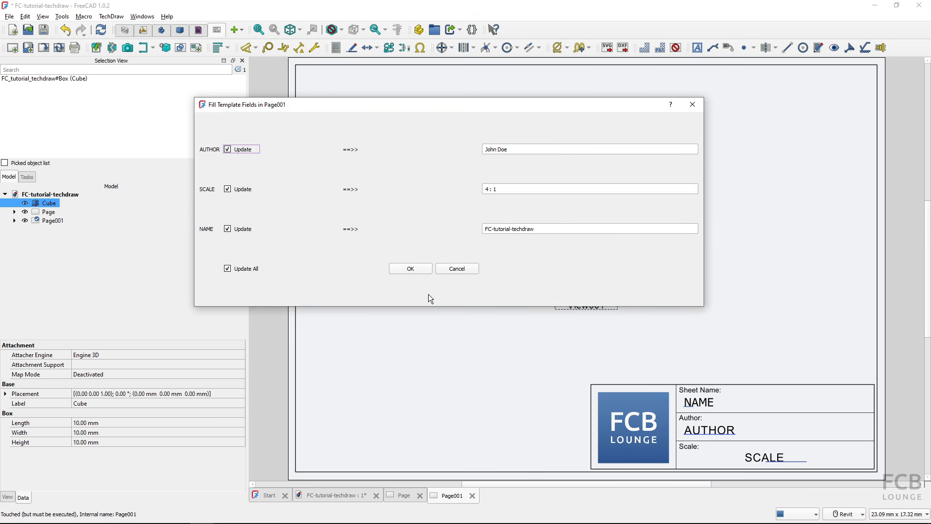
left_click(411, 268)
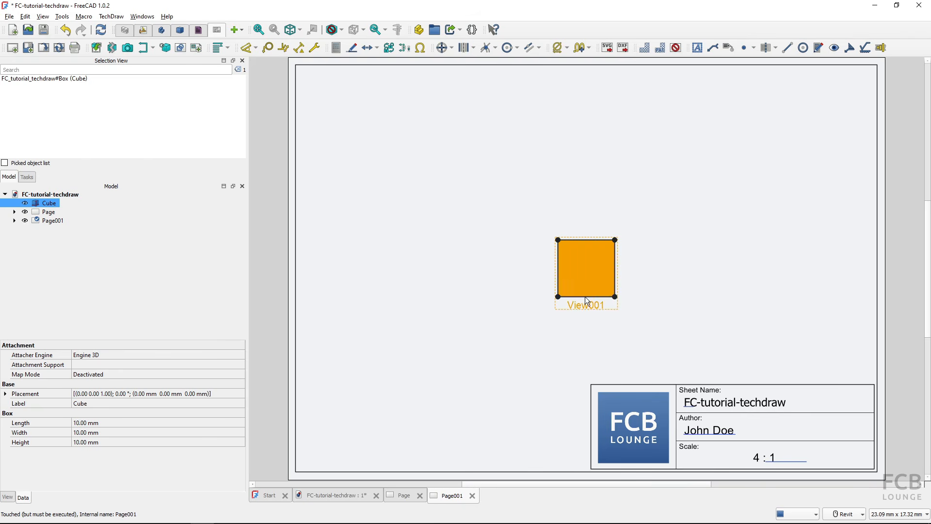
left_click(771, 465)
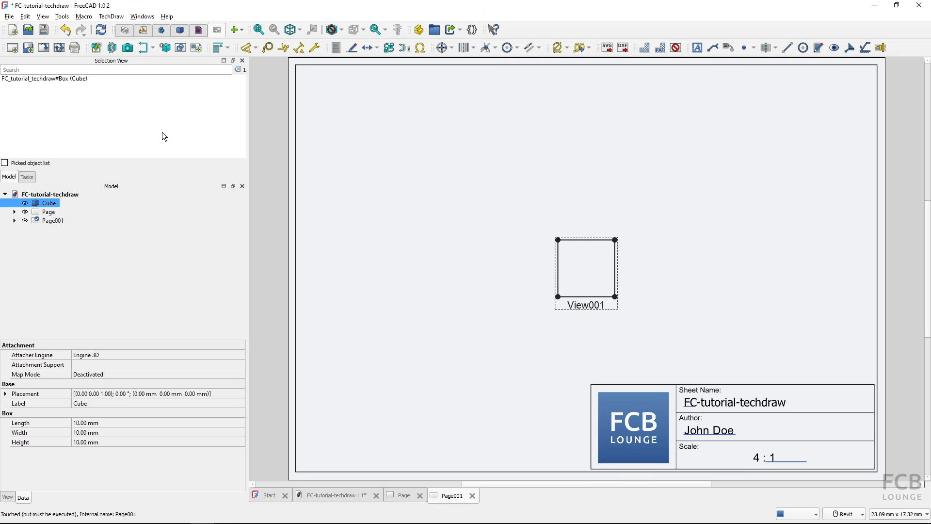
- Add a second Cube view at custom scale 10, place it at upper right, and refresh the template fields
left_click(96, 48)
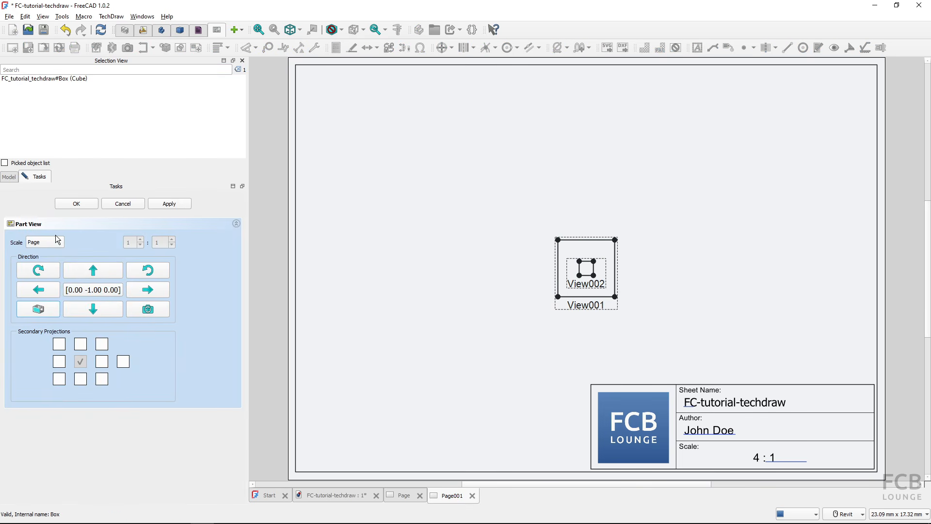
left_click(34, 242)
left_click(38, 268)
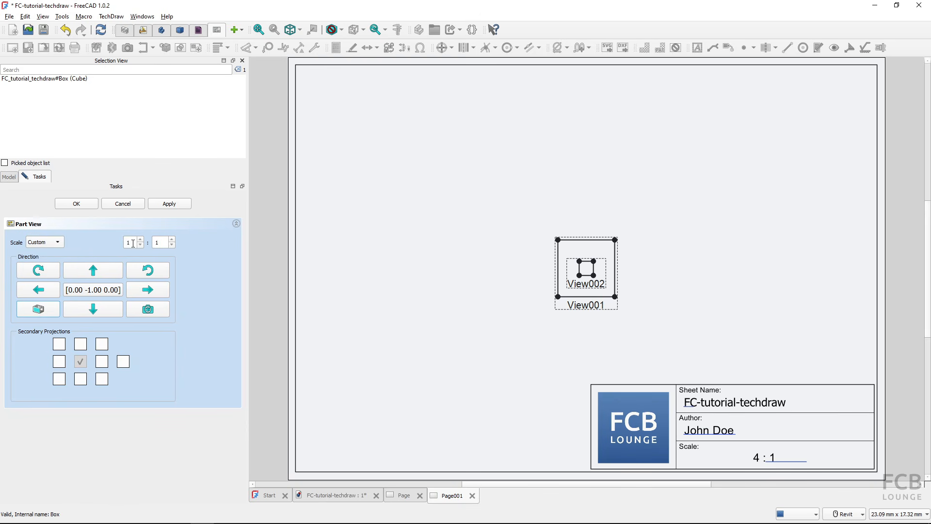
left_click(80, 204)
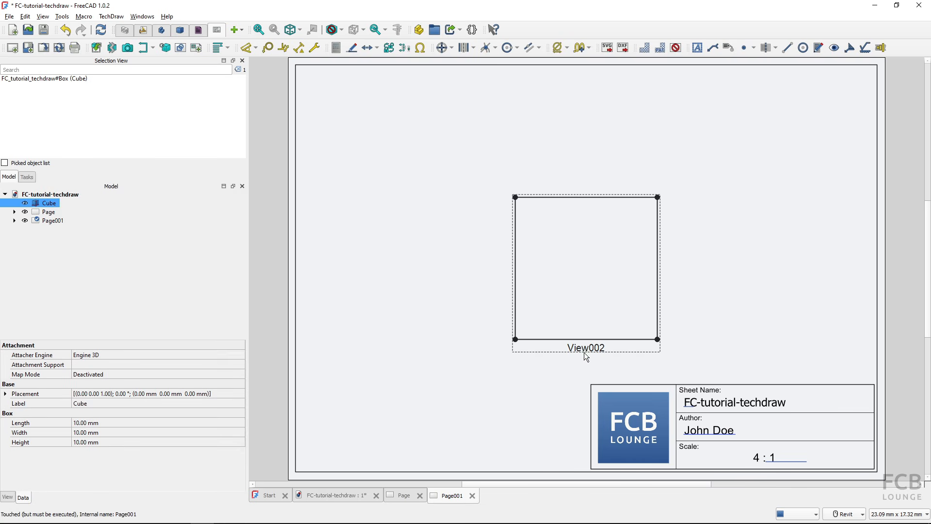
left_click_drag(587, 357, 768, 286)
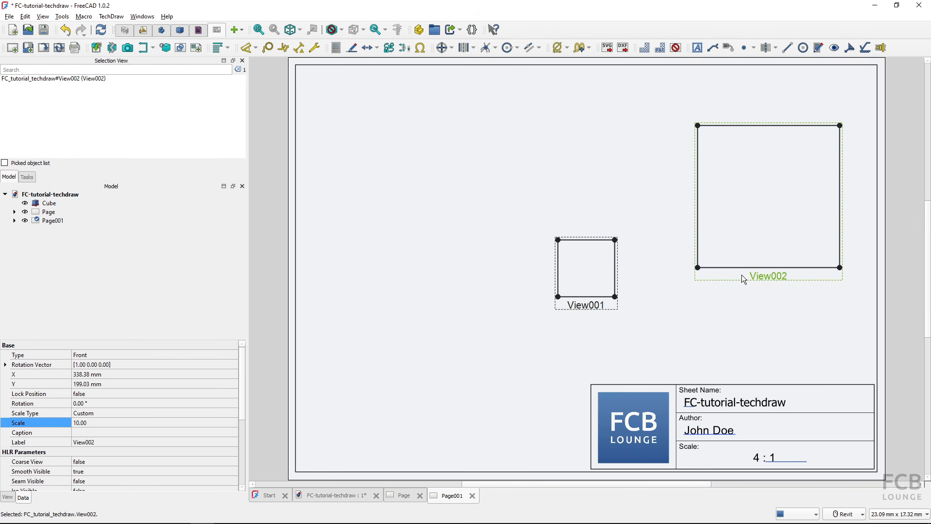
left_click(388, 197)
left_click(43, 48)
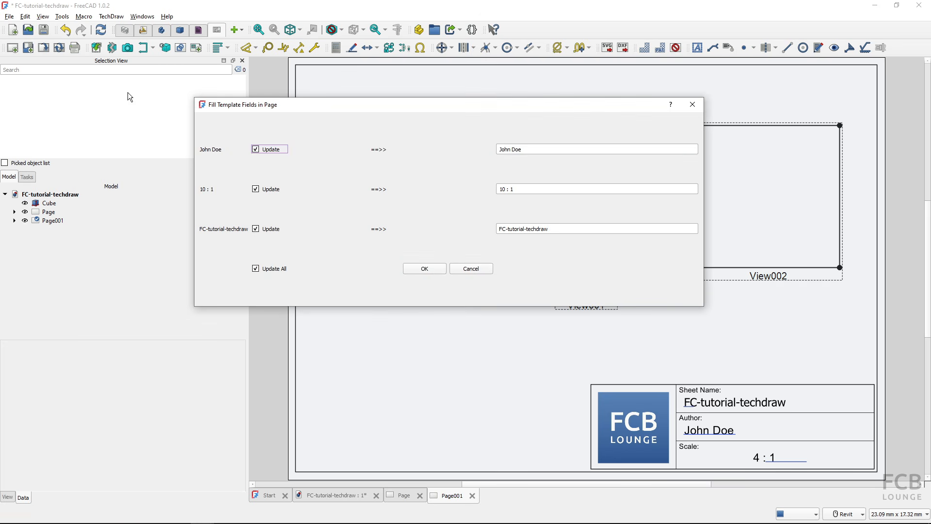
left_click(430, 269)
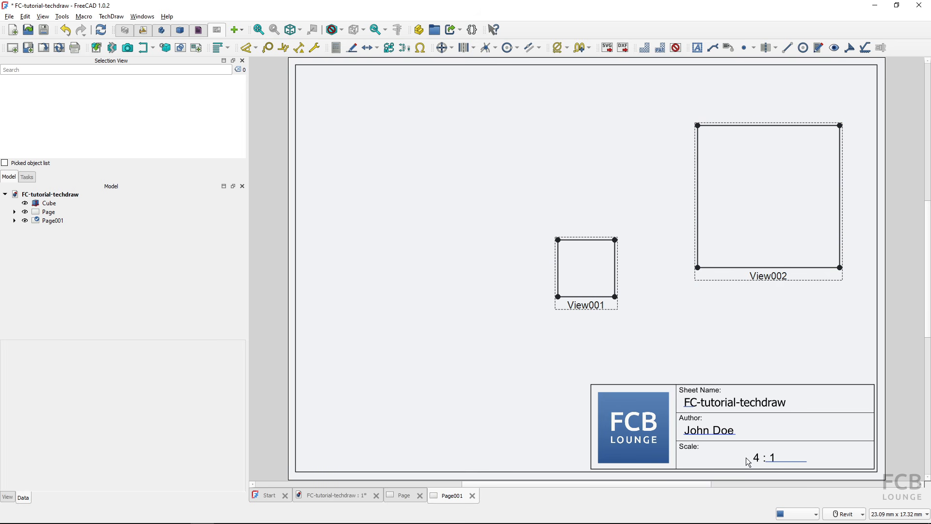
- Delete the smaller 4:1 View001 and update the template fields so the scale reads 10 : 1
left_click(585, 309)
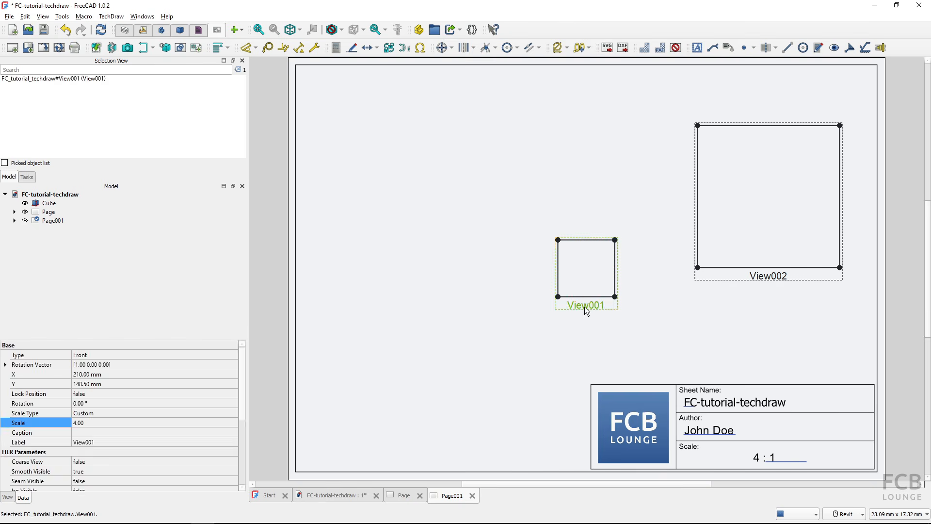
key("Delete")
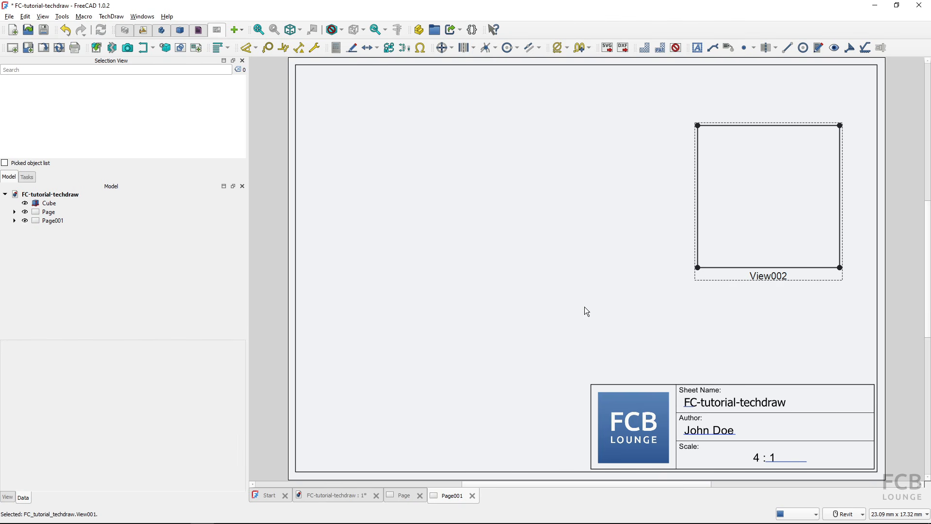
left_click(43, 47)
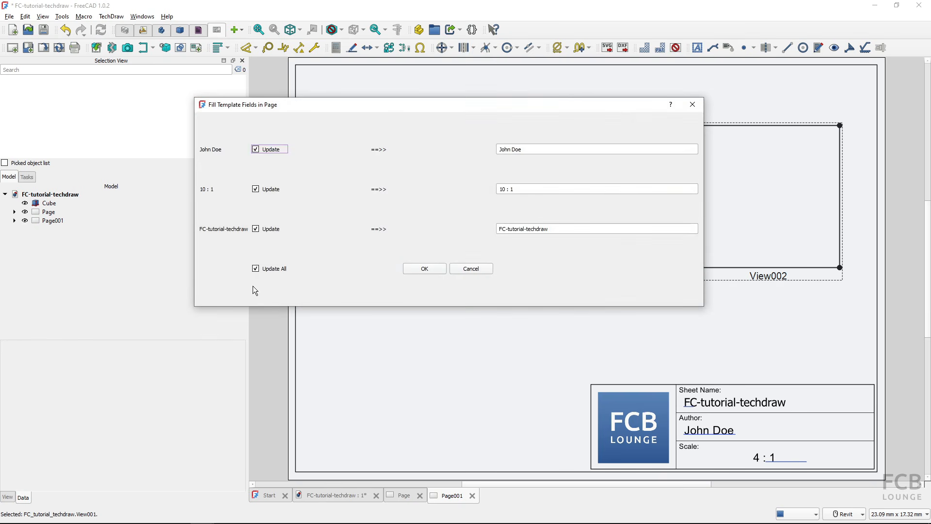
left_click(425, 270)
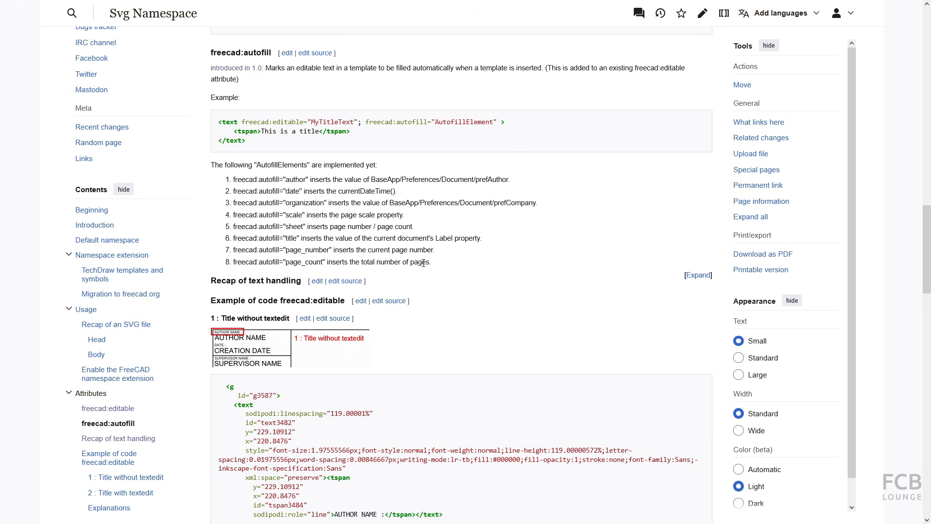
left_click_drag(431, 262, 234, 184)
left_click(257, 193)
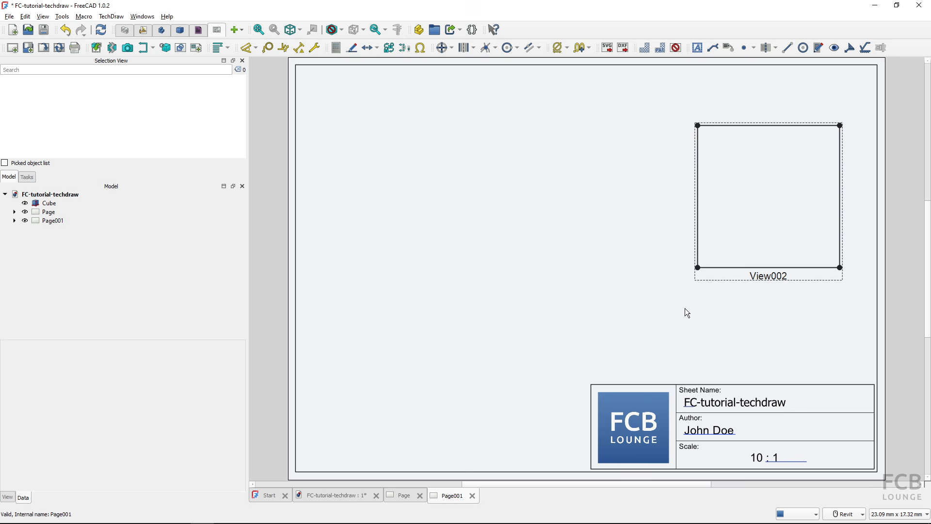
- Delete Page001 and the original Page so only the Cube remains, and save the document
left_click(53, 221)
key("Delete")
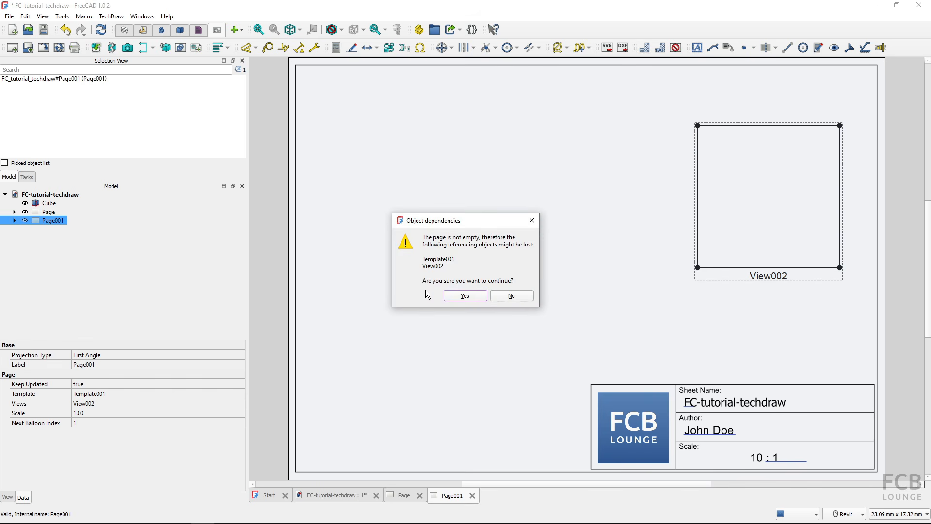
left_click(464, 295)
left_click(48, 212)
key("Delete")
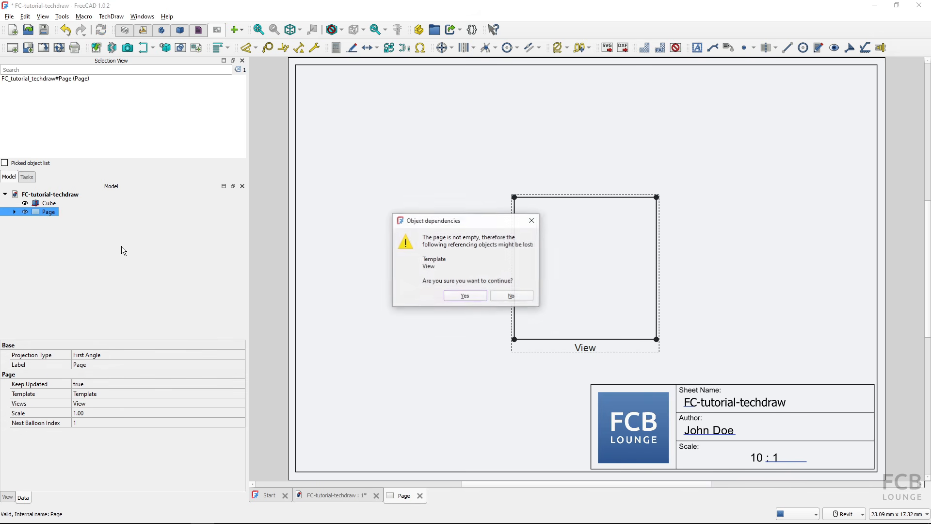
left_click(466, 296)
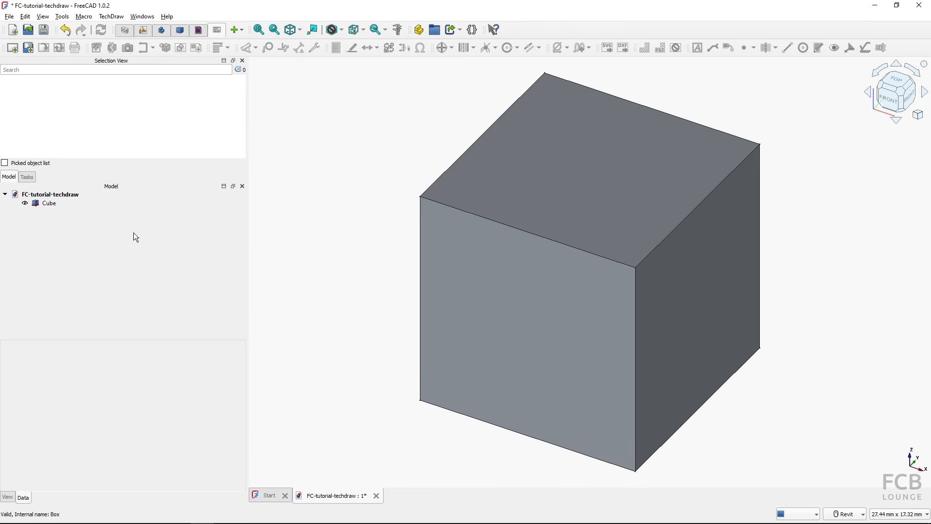
key("ctrl+s")
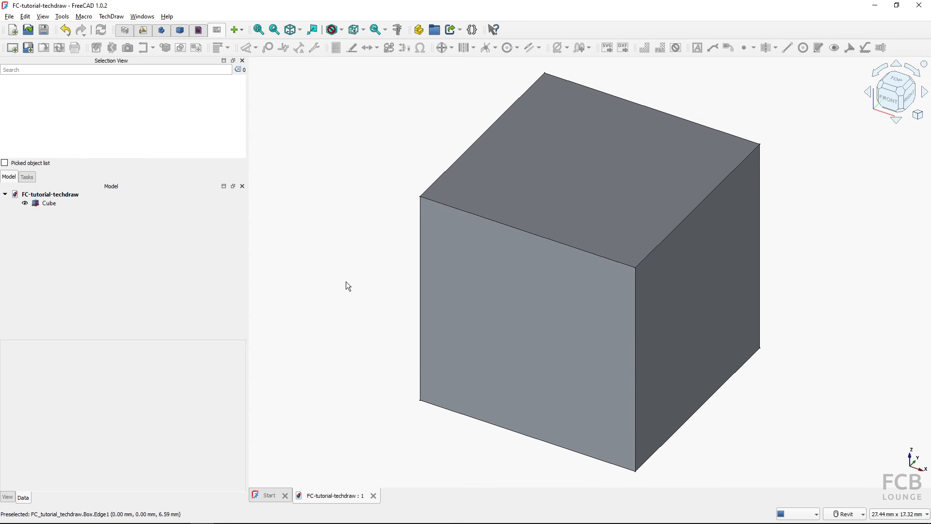
key("alt+Tab")
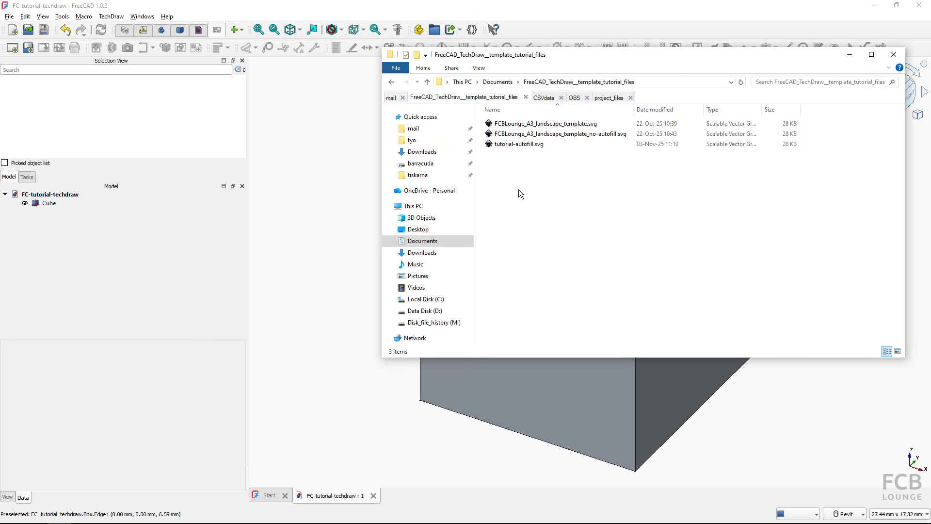
- Open tutorial-autofill.svg from the template folder in Inkscape
left_click(516, 149)
left_click(516, 148)
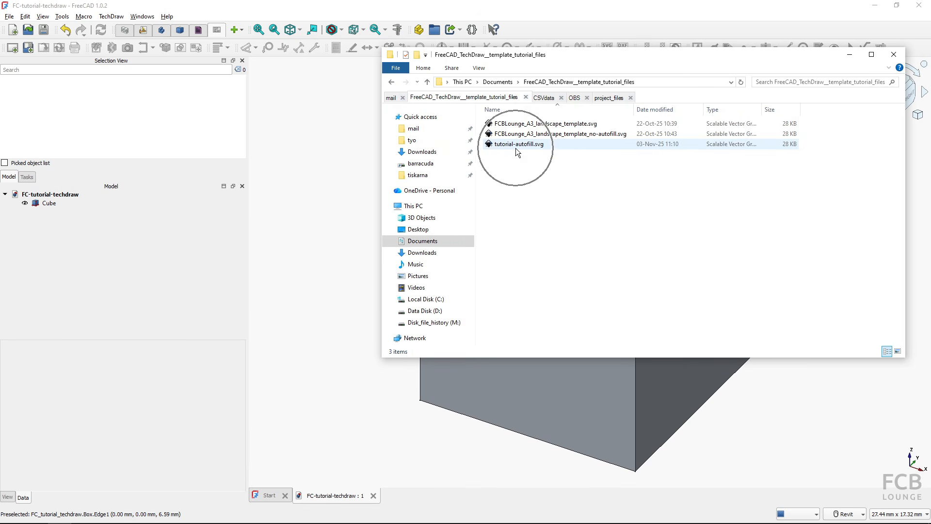
double_click(516, 147)
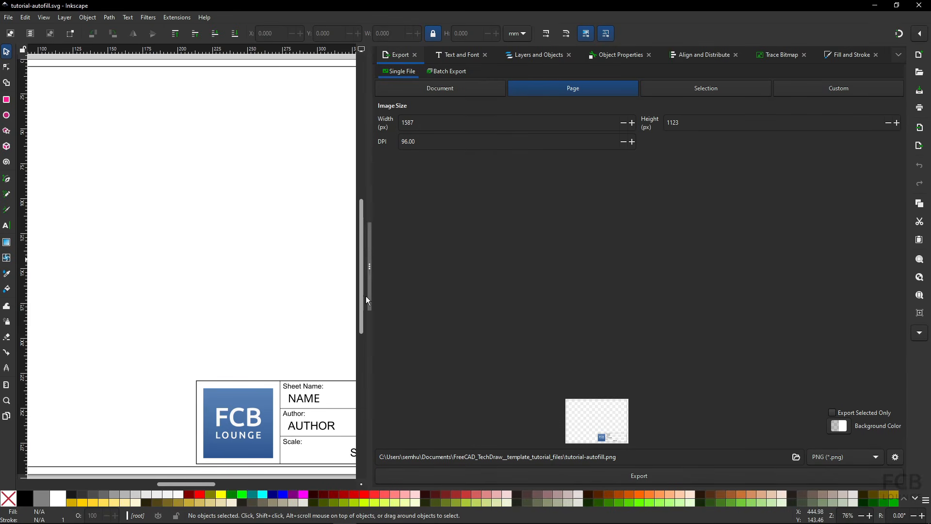
- Select the NAME text in the title block and open the XML Editor
left_click(304, 403)
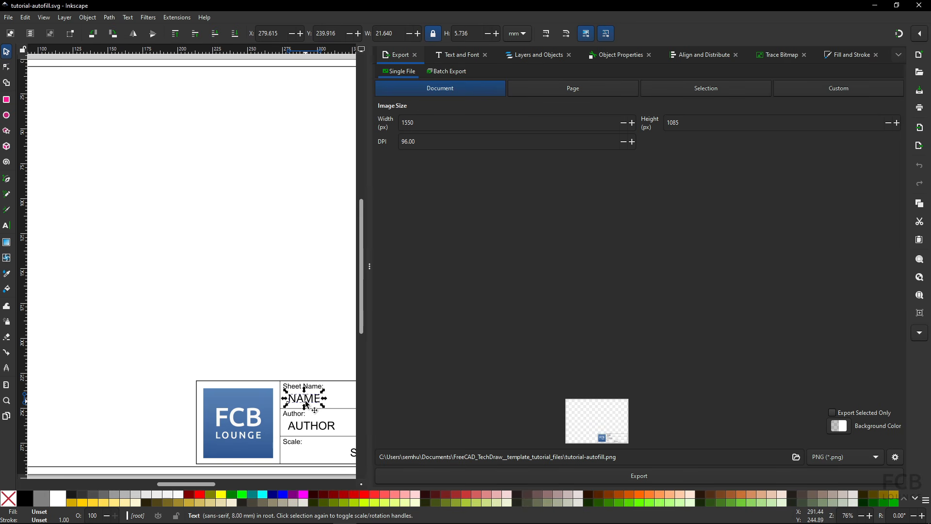
left_click(25, 19)
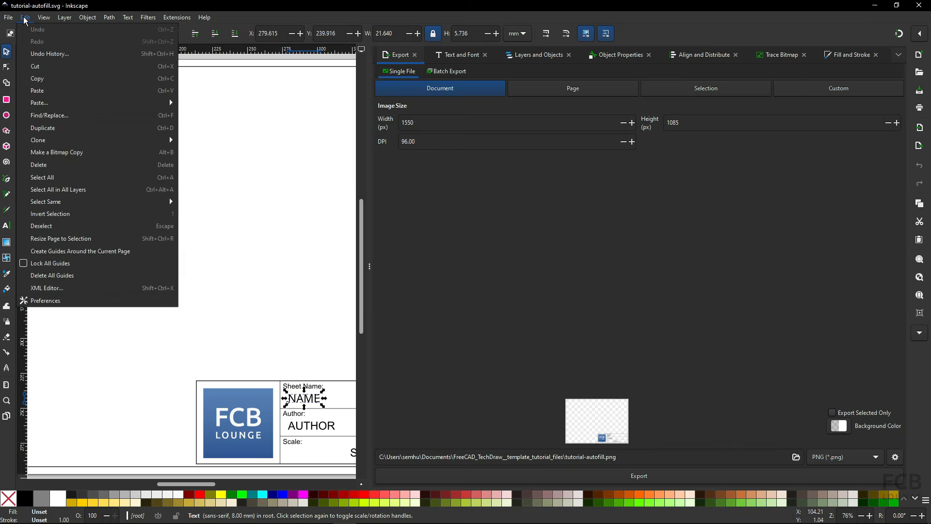
left_click(63, 287)
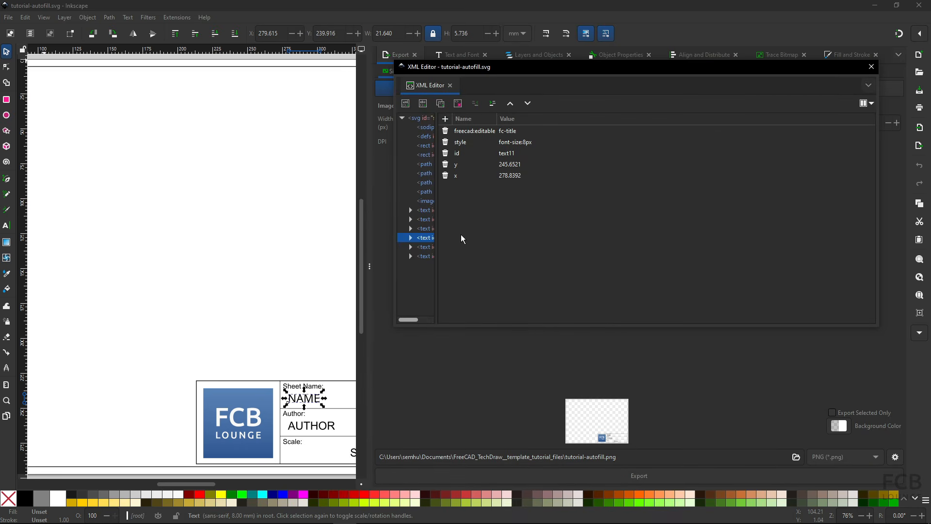
left_click_drag(435, 245, 520, 246)
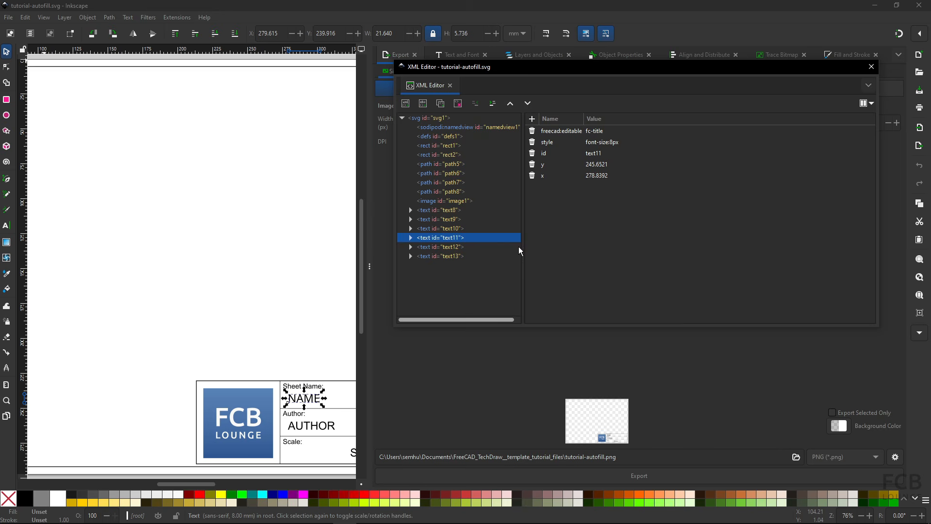
- Add a freecad:autofill attribute with value title to the NAME text
left_click(548, 135)
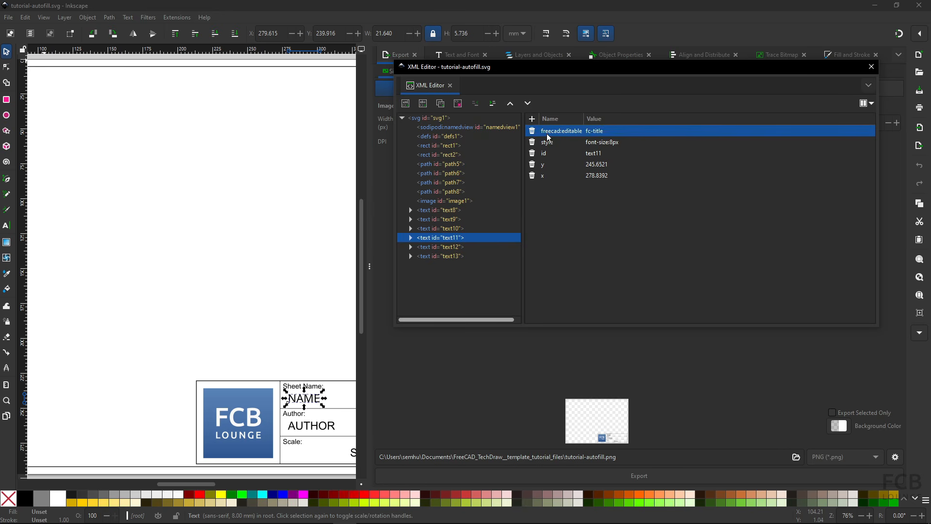
key("ctrl")
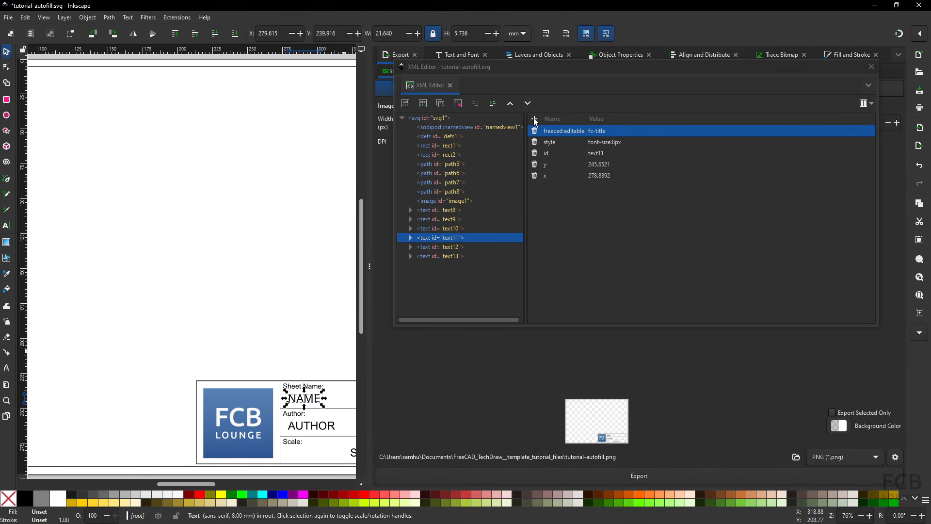
key("ctrl")
left_click(535, 119)
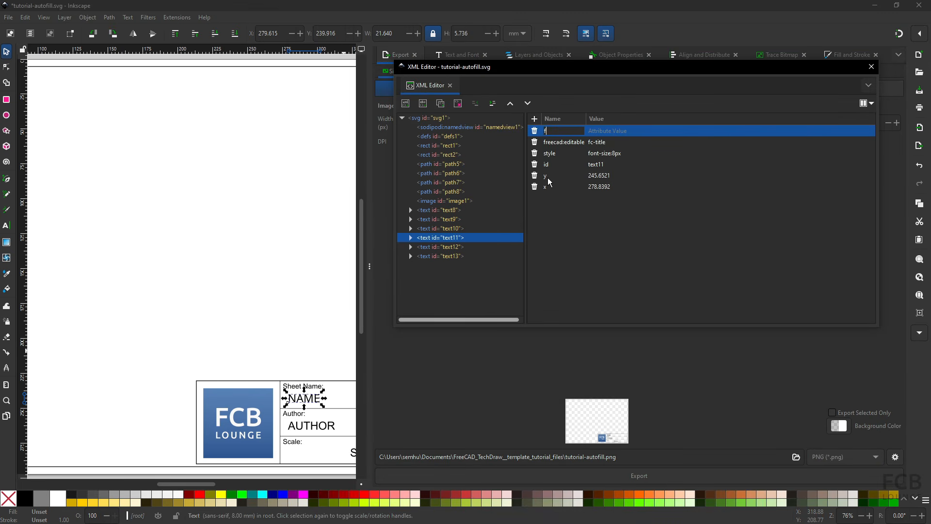
type("freecad")
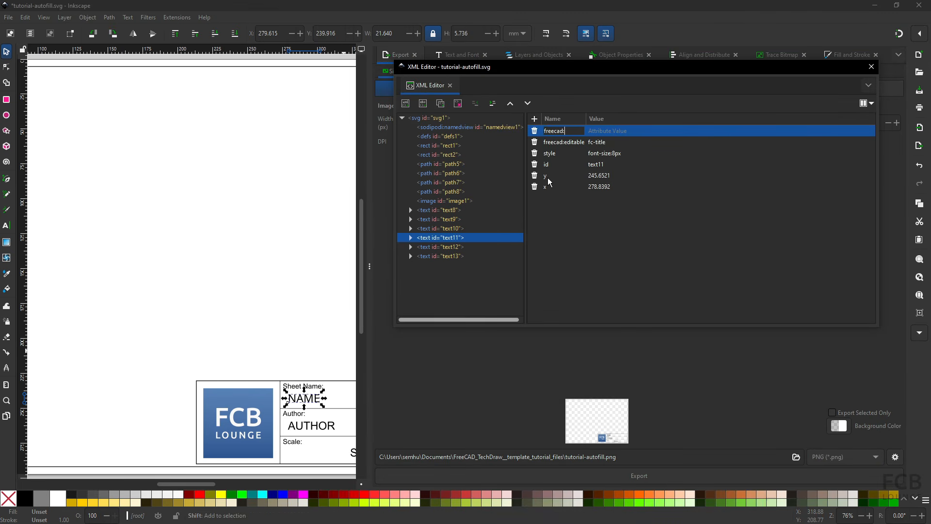
type(":autofill")
left_click(549, 177)
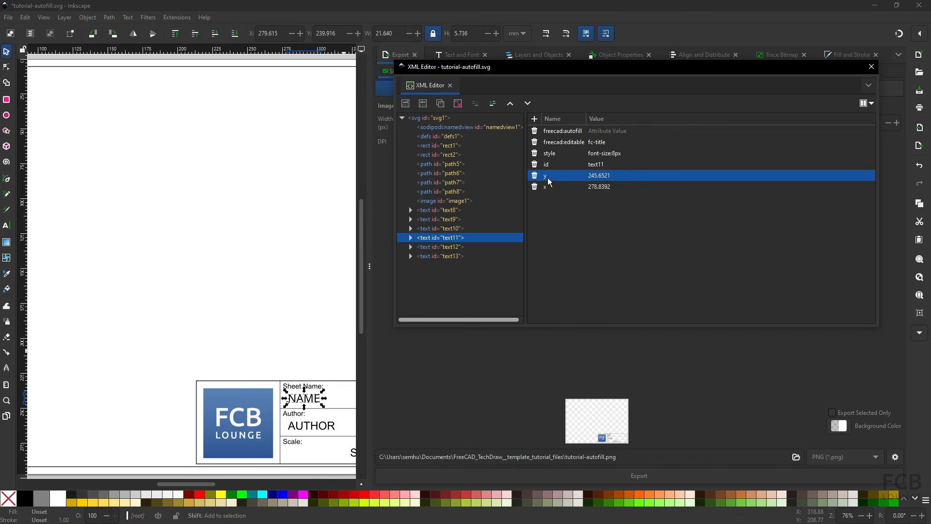
left_click(601, 131)
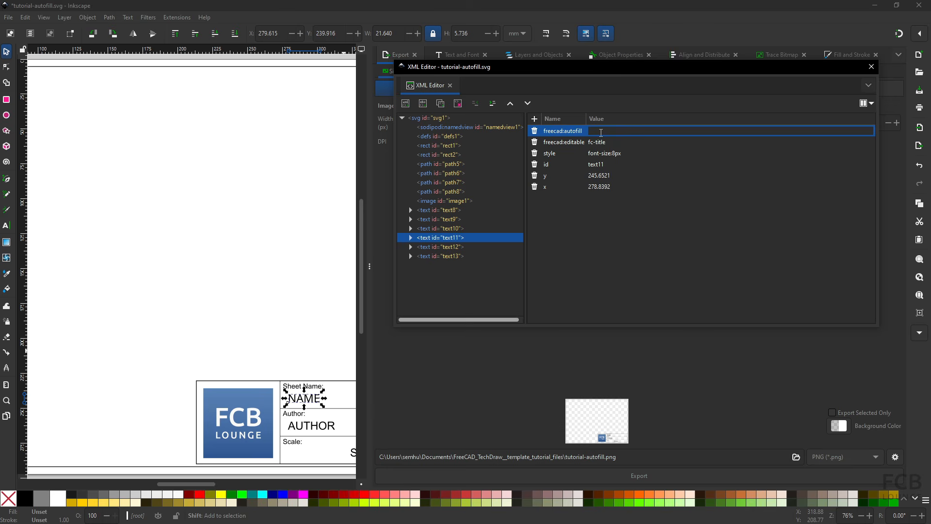
type("title")
key("Return")
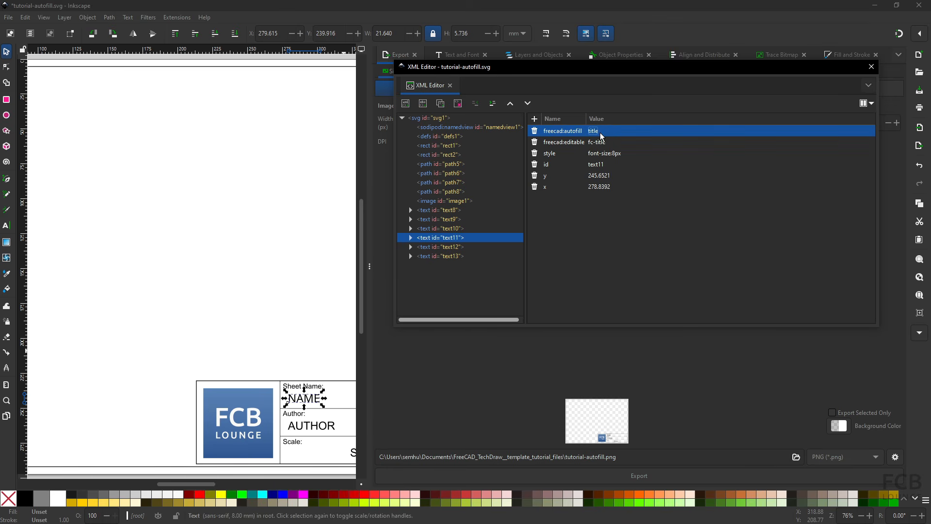
left_click(601, 140)
left_click(565, 132)
key("alt+Tab")
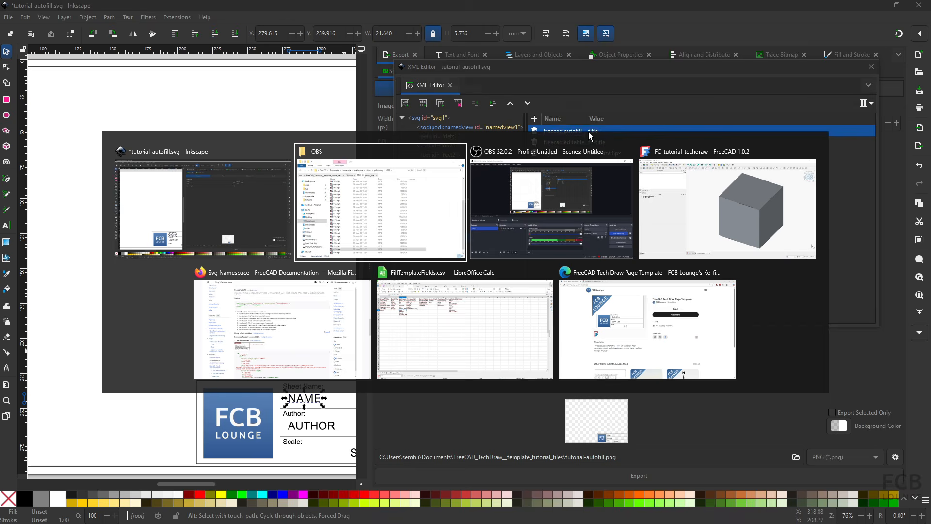
key("alt+Tab")
key("alt+Tab")
key("alt+Tab")
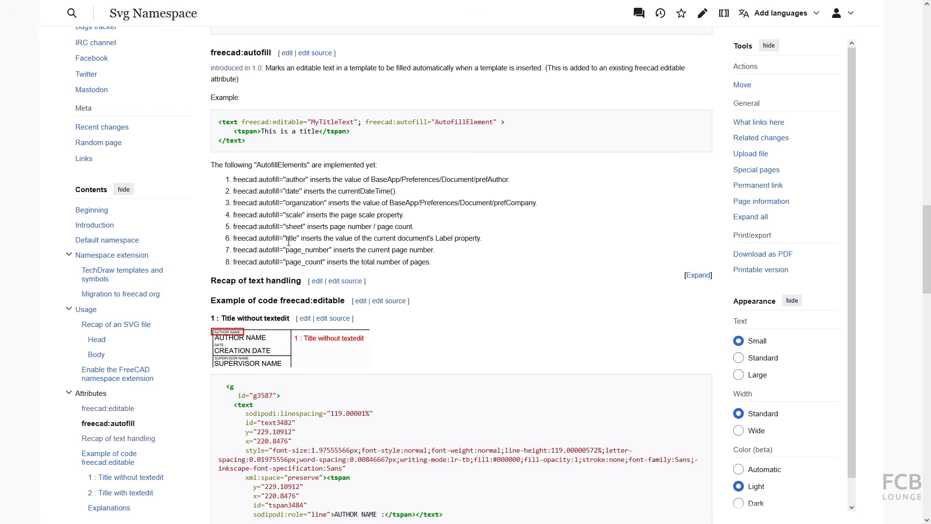
left_click_drag(286, 238, 297, 240)
left_click_drag(233, 239, 281, 240)
left_click(301, 228)
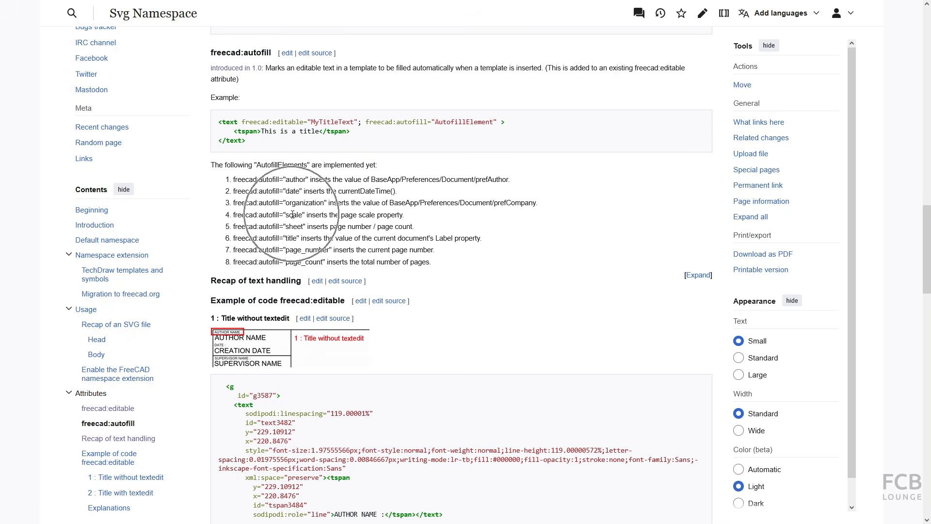
key("alt+Tab")
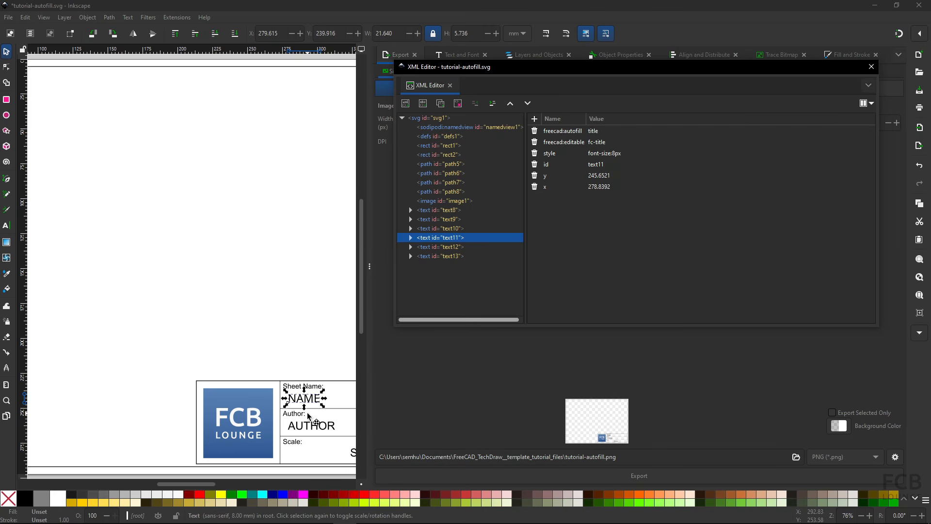
- Add a freecad:autofill attribute with value author to the AUTHOR text
left_click(312, 426)
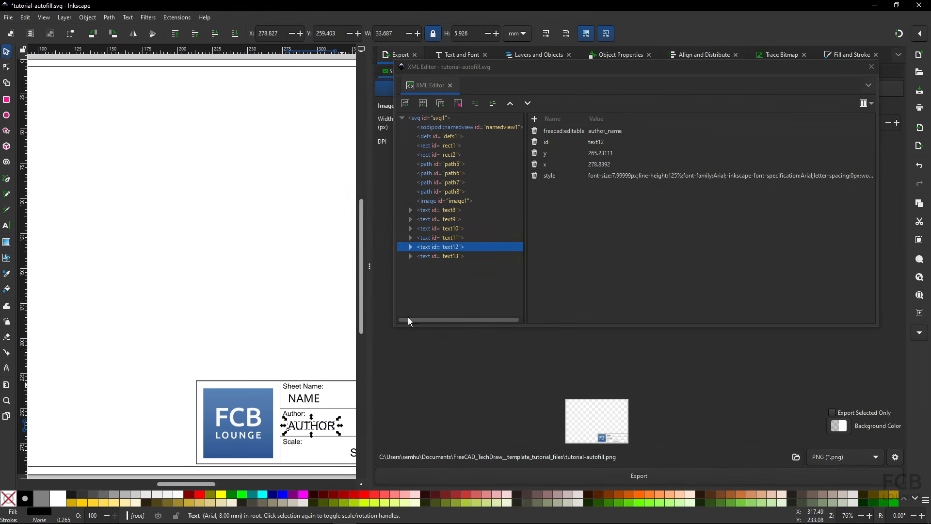
left_click(564, 130)
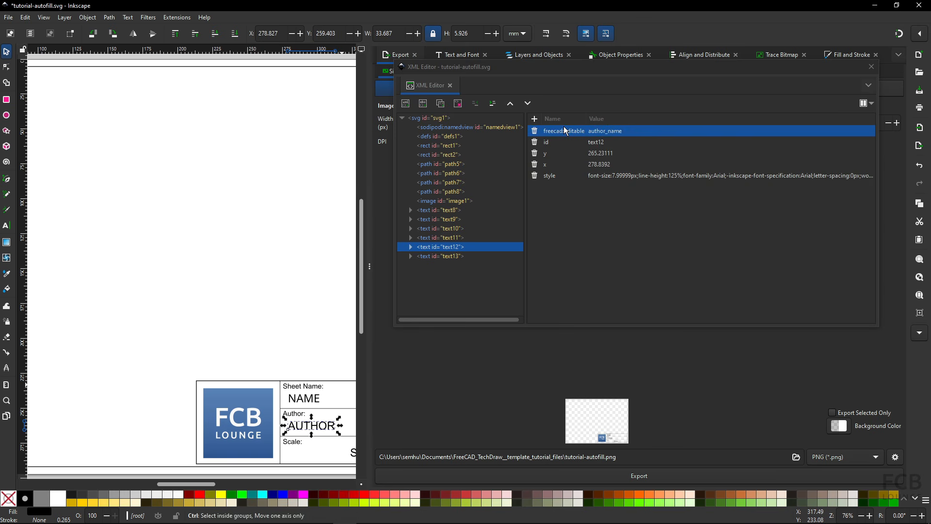
left_click(534, 119)
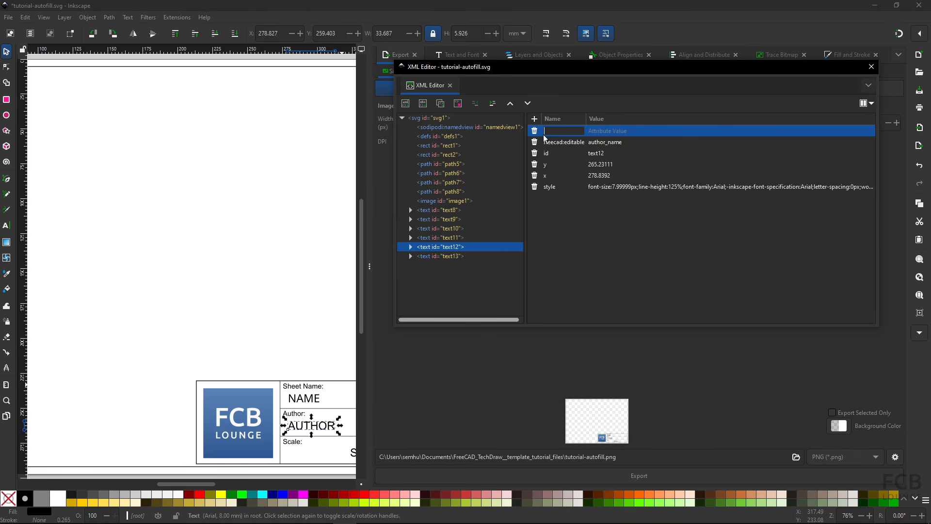
type("freecad:")
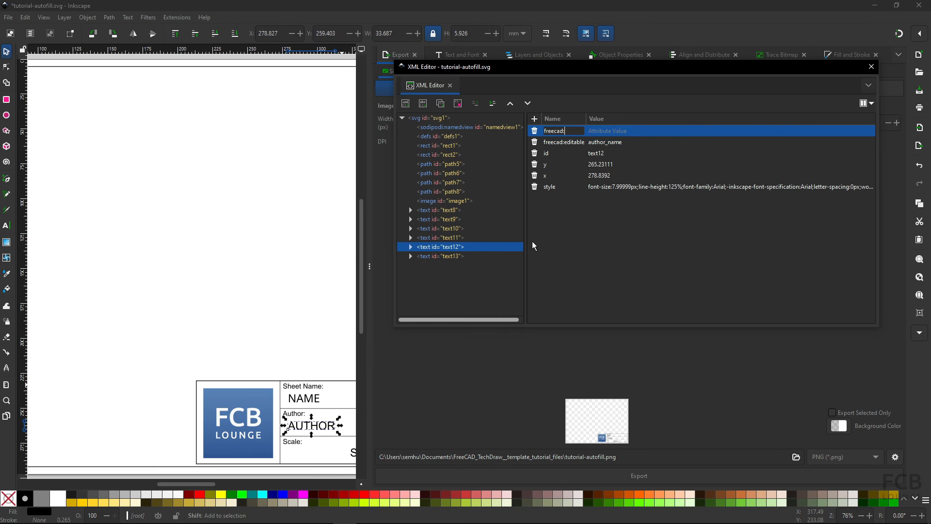
type("autofill")
key("Left")
key("Left")
key("Left")
key("Left")
key("Return")
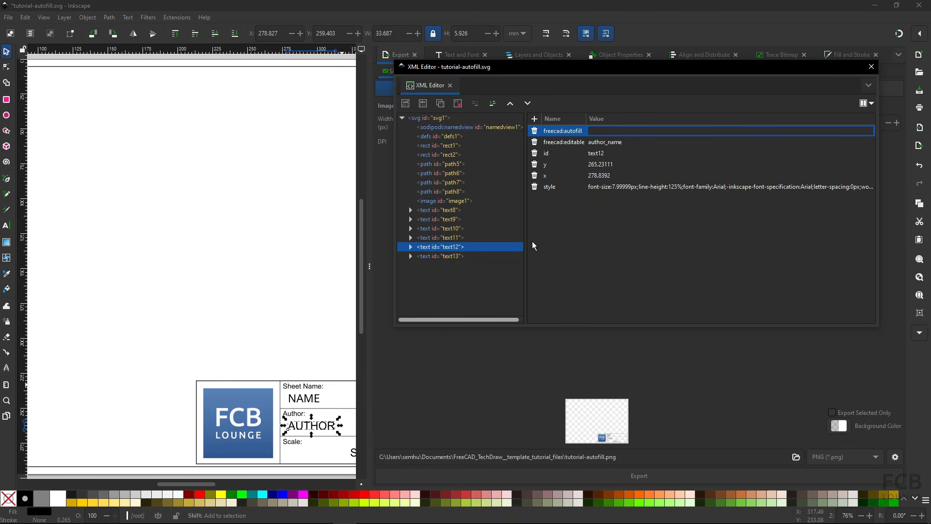
type("aut")
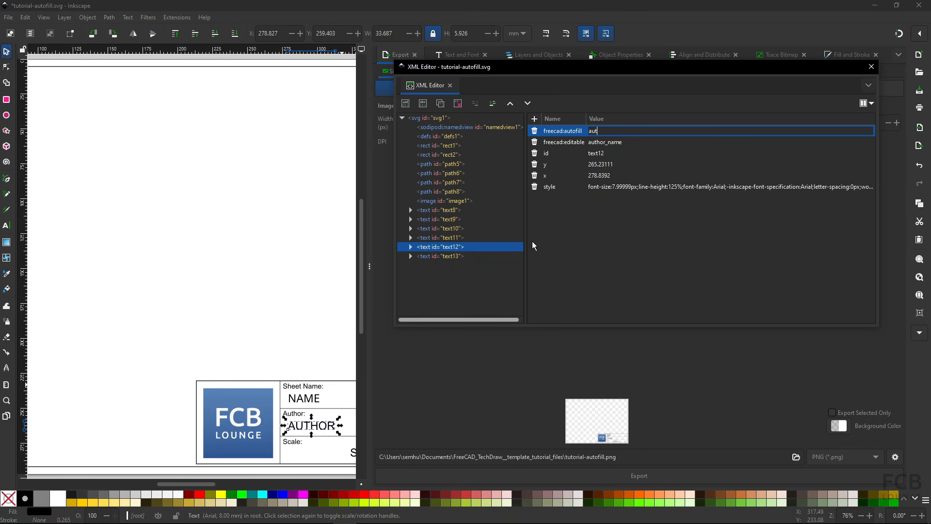
type("hor")
key("Return")
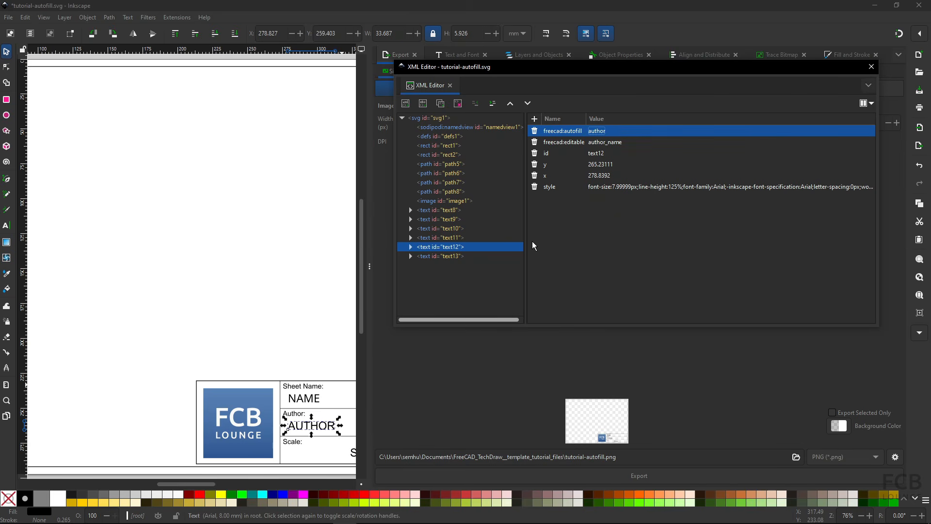
- Add freecad:autofill with value scale to the SCALE text, then close the XML Editor
middle_click_drag(322, 431, 225, 408)
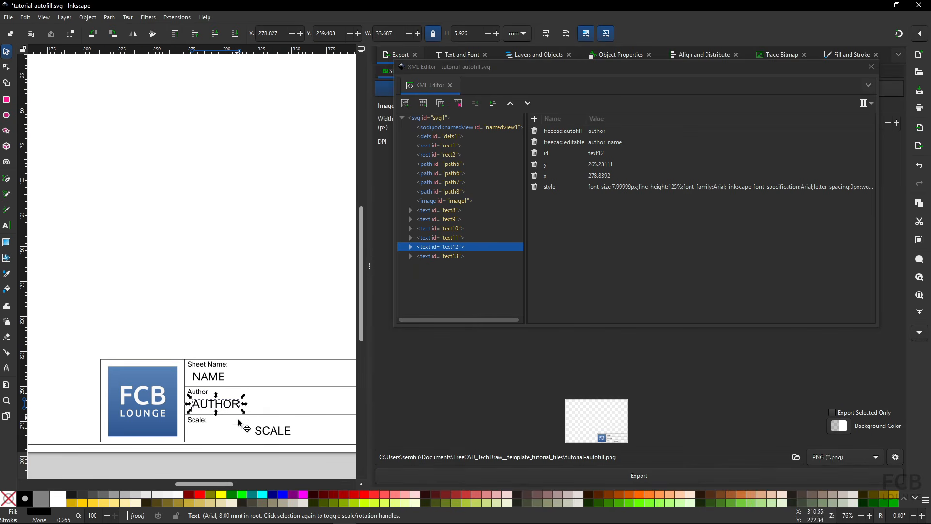
left_click(266, 432)
left_click(548, 164)
left_click(542, 131)
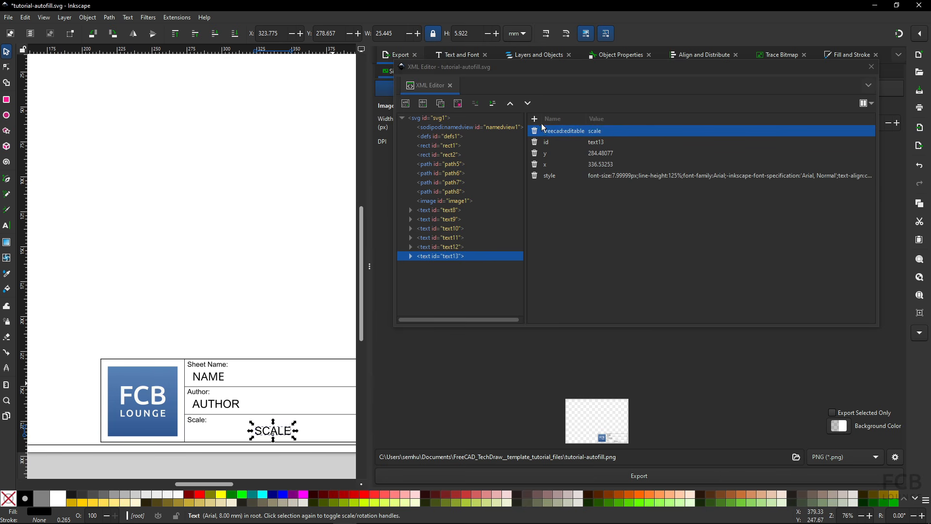
left_click(535, 122)
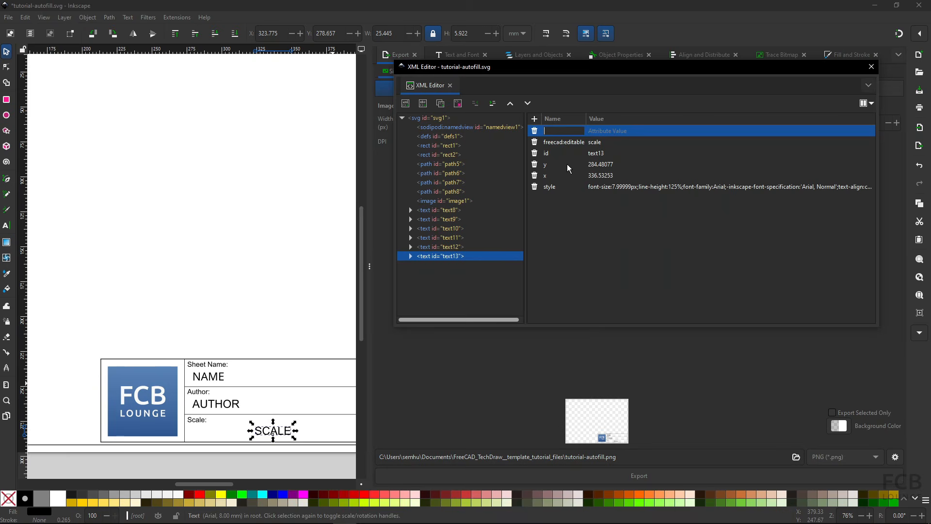
type("freecad:")
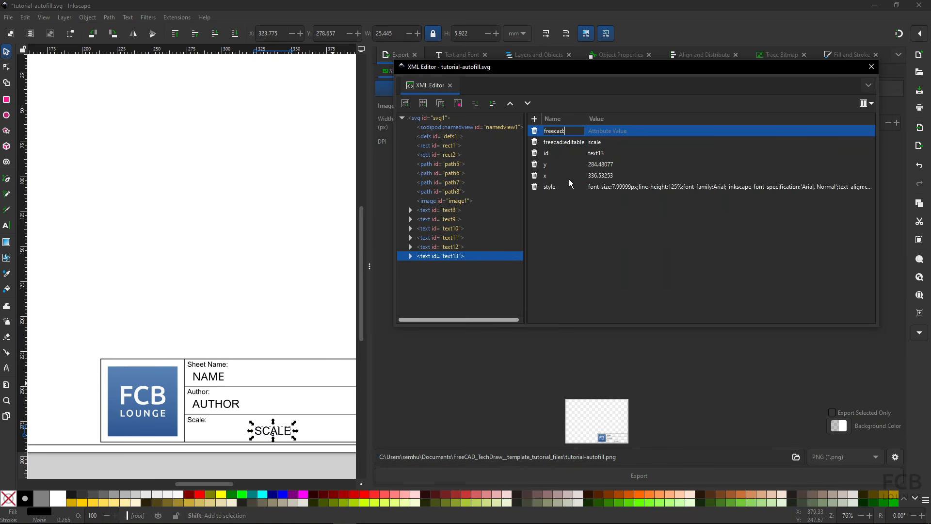
type("autio")
key("BackSpace")
type("ofill")
left_click(570, 180)
left_click(636, 142)
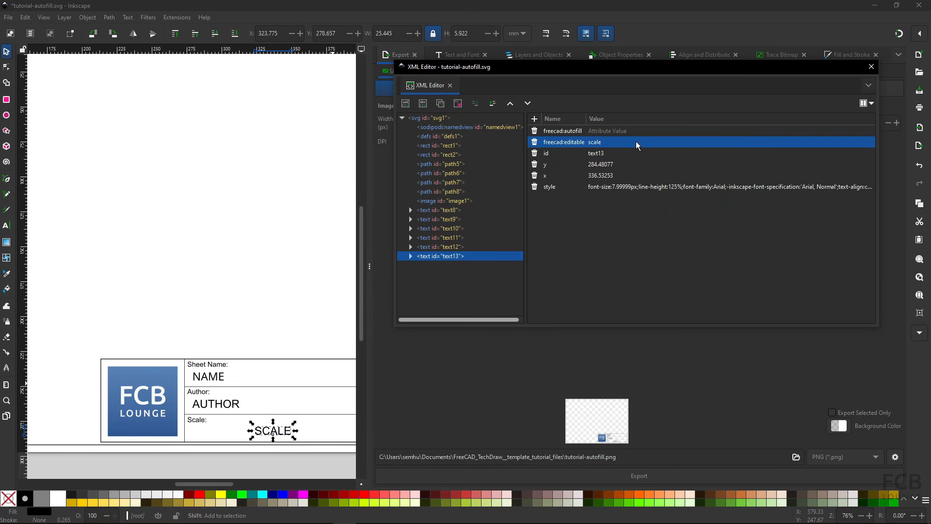
left_click(626, 130)
type("scale")
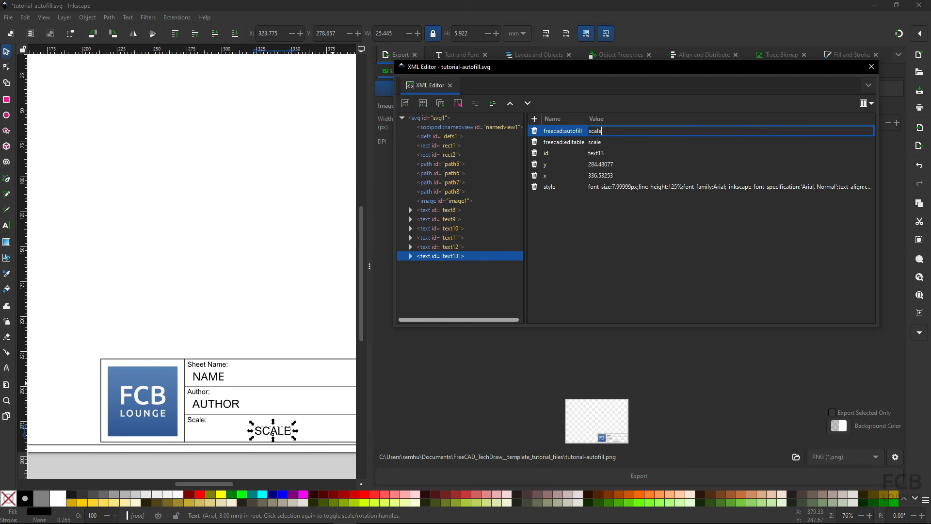
key("Return")
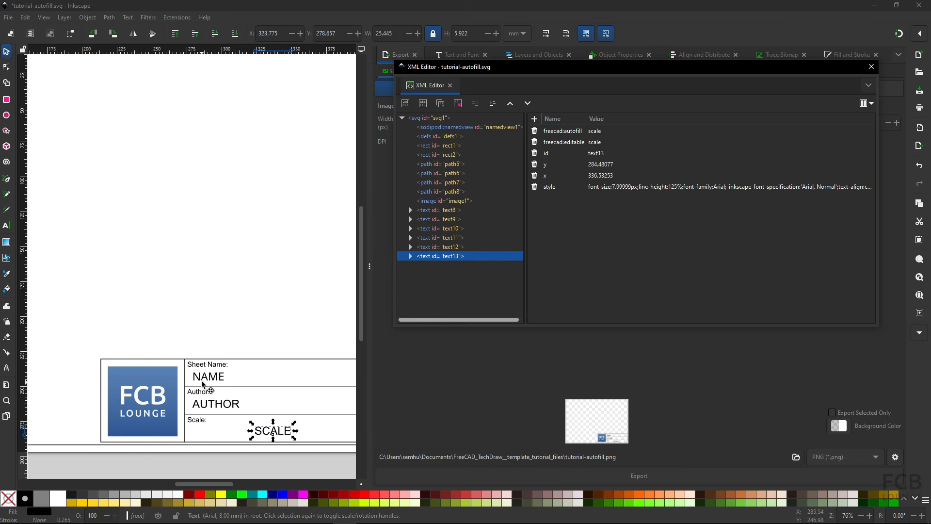
left_click(566, 135)
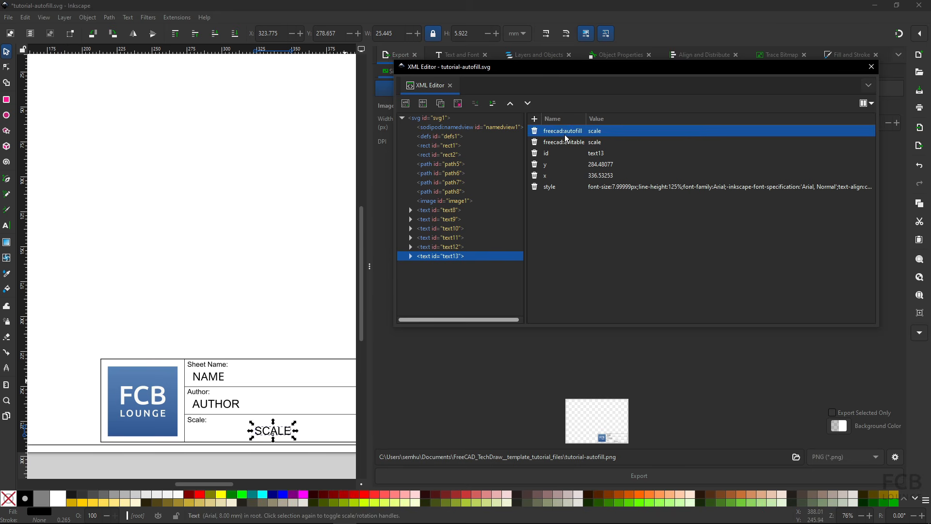
left_click(872, 66)
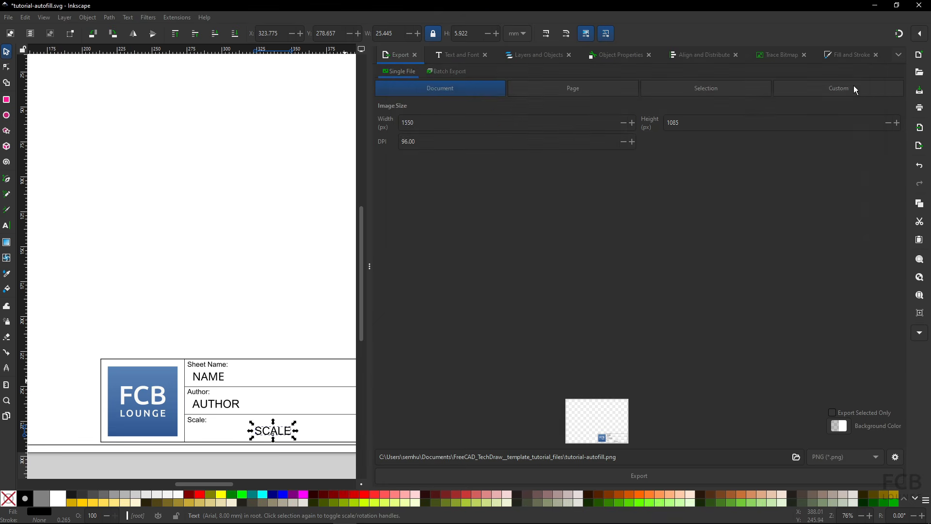
- Save the template as Plain SVG, replacing the existing tutorial-autofill.svg
left_click(9, 18)
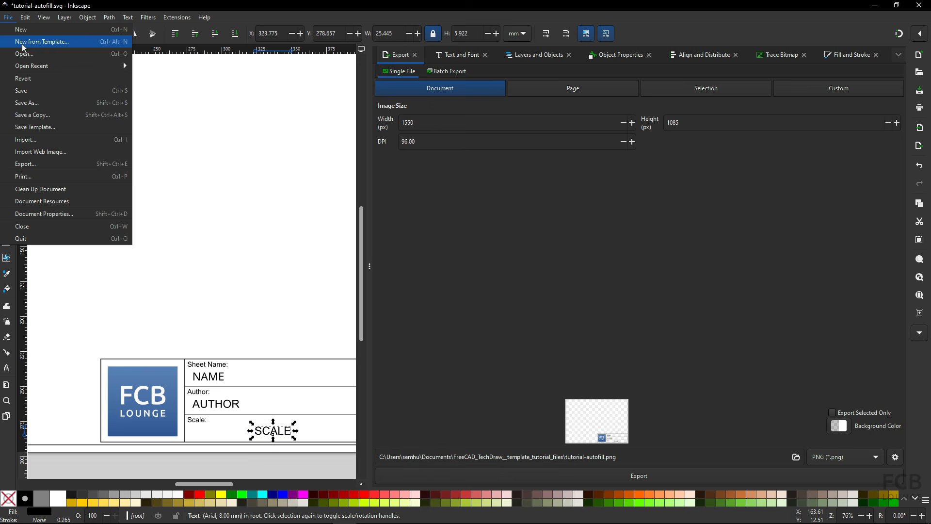
left_click(48, 103)
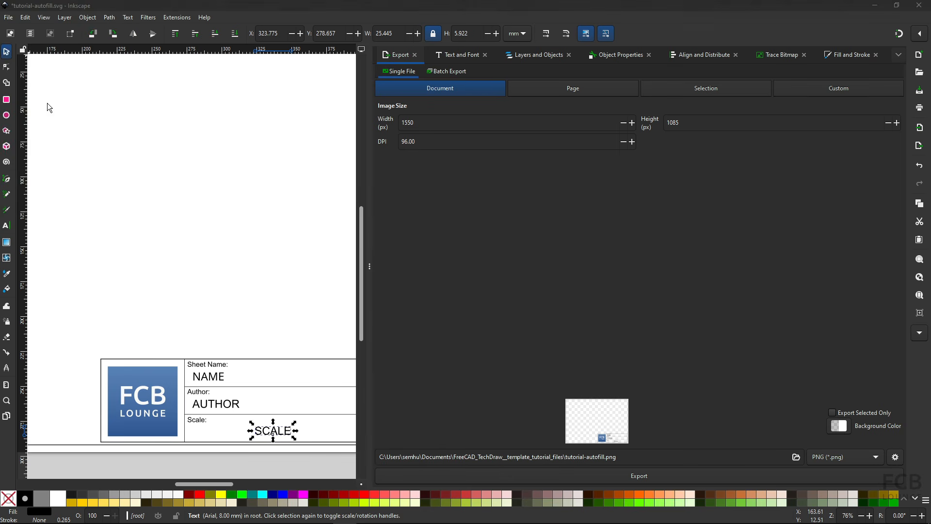
left_click(124, 204)
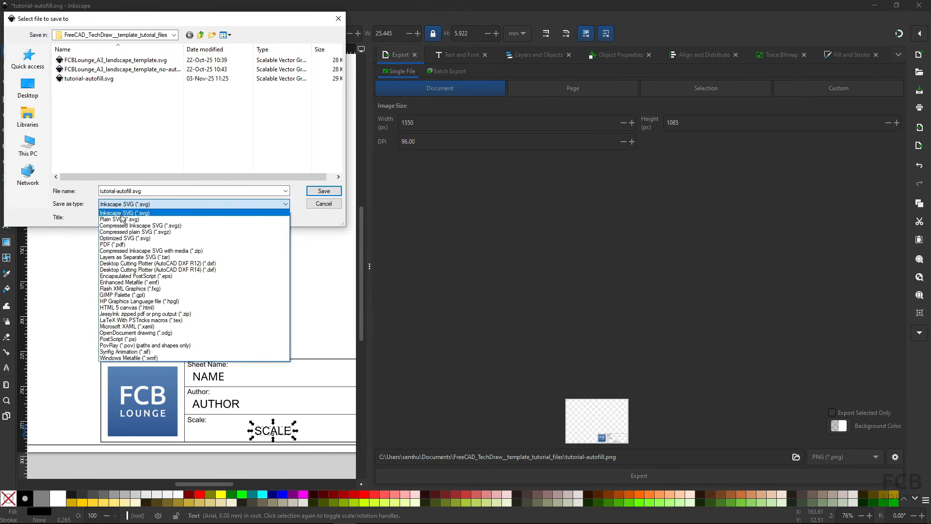
left_click(129, 211)
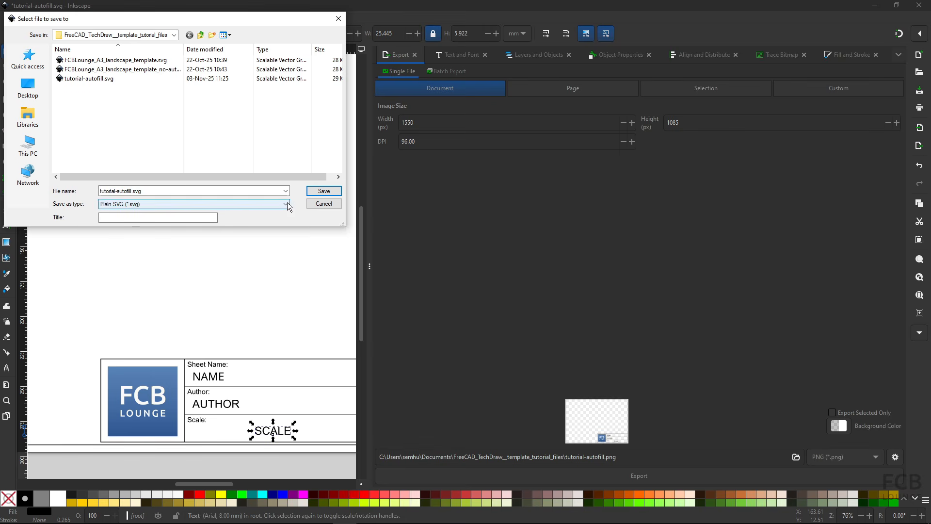
left_click(313, 194)
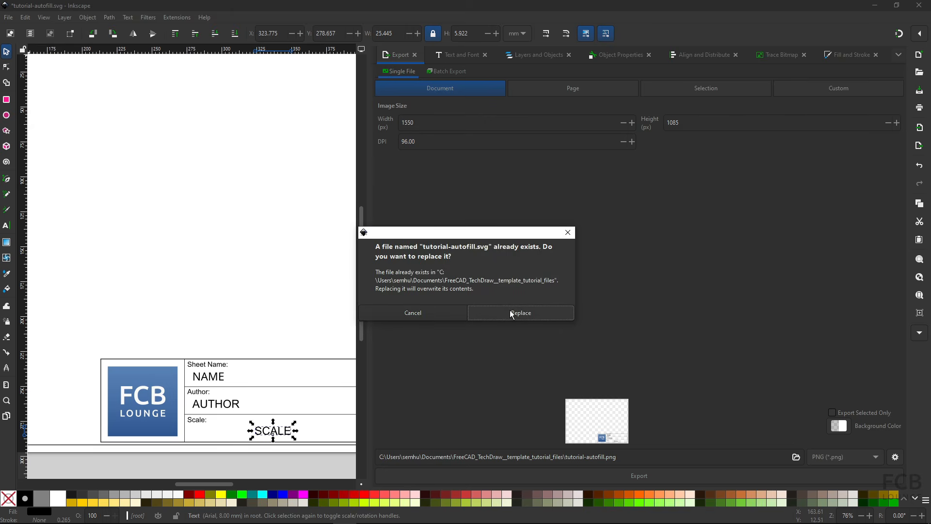
left_click(512, 314)
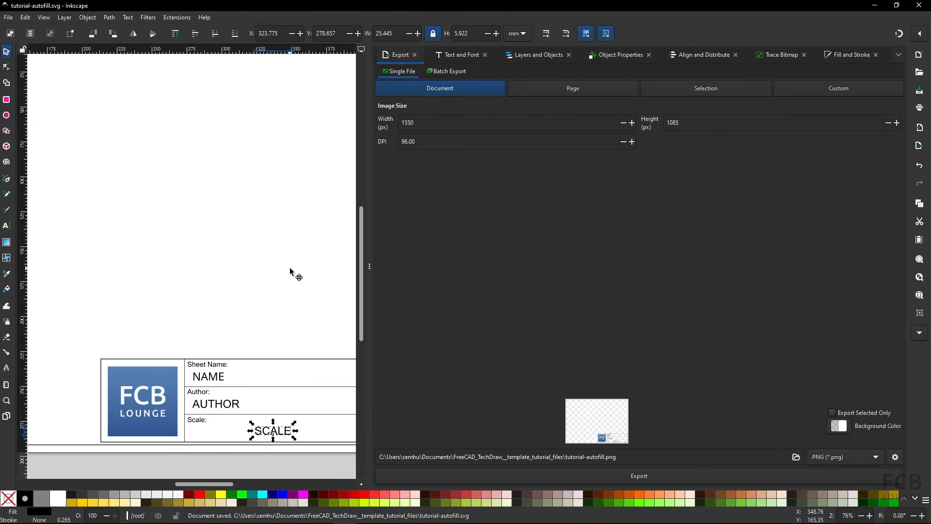
key("alt+Tab")
key("alt+Tab")
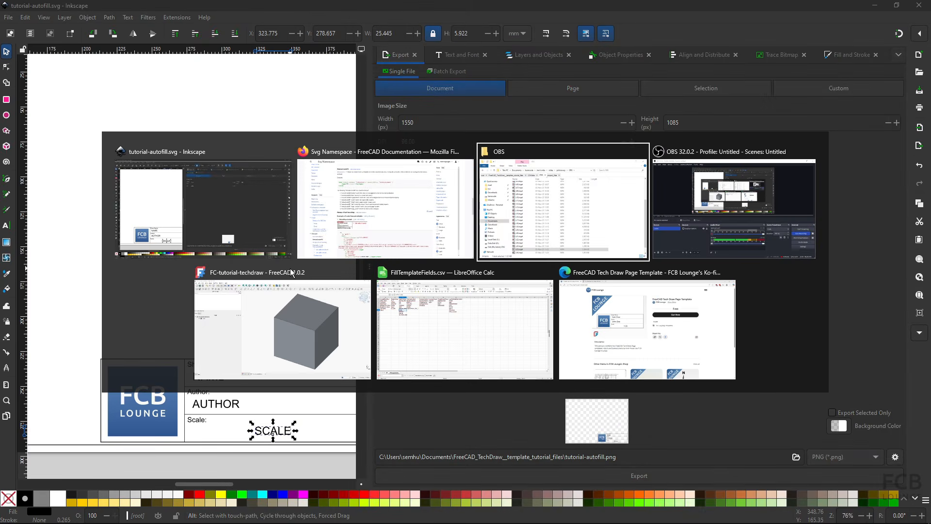
- Insert a FreeCAD page from tutorial-autofill.svg, autofilling FC-tutorial-techdraw, the author, and scale 1 : 1
left_click(291, 274)
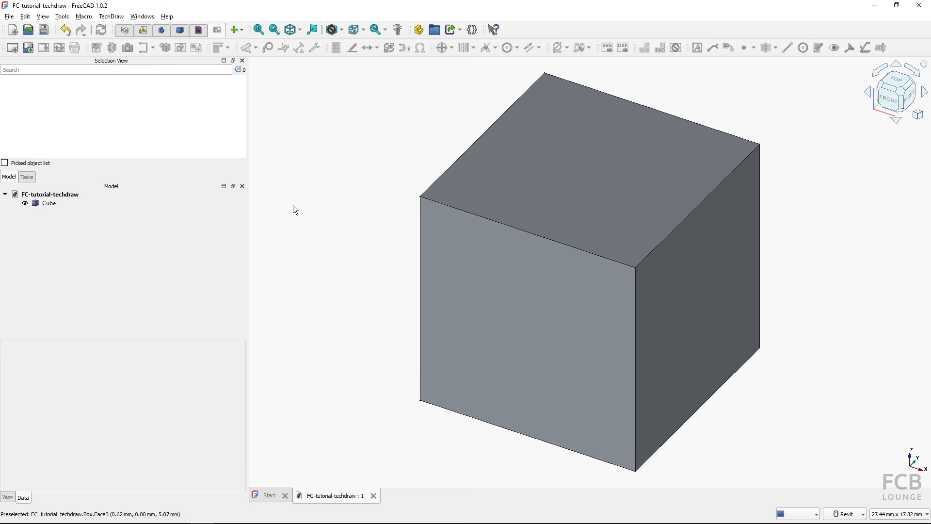
left_click(28, 48)
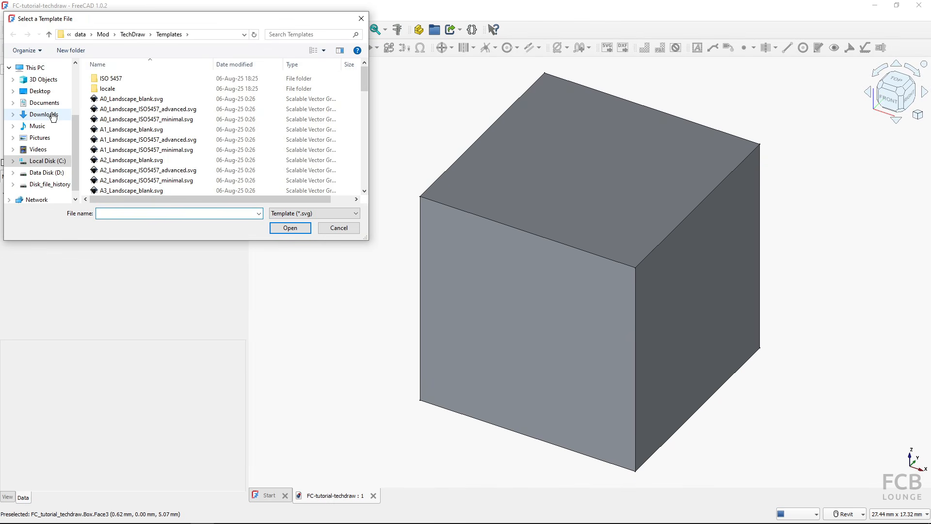
left_click(45, 102)
left_click(117, 100)
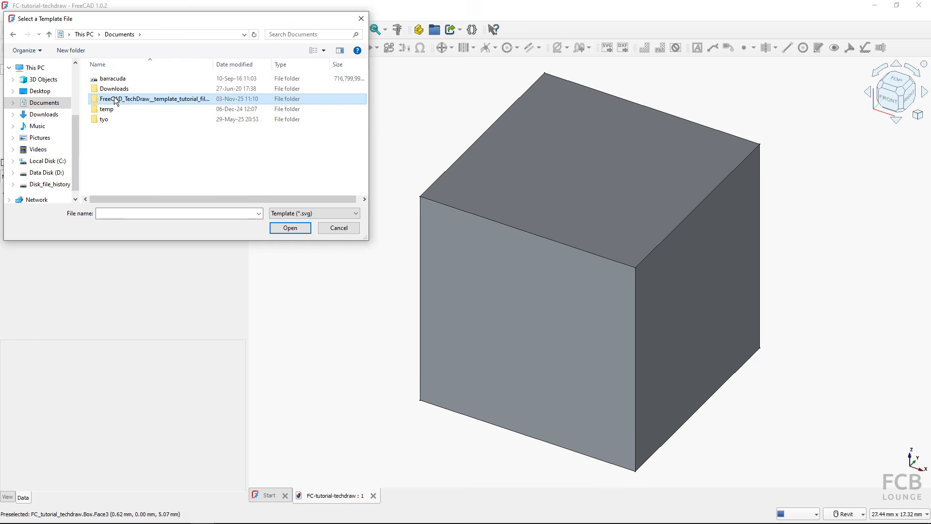
double_click(116, 100)
left_click(127, 99)
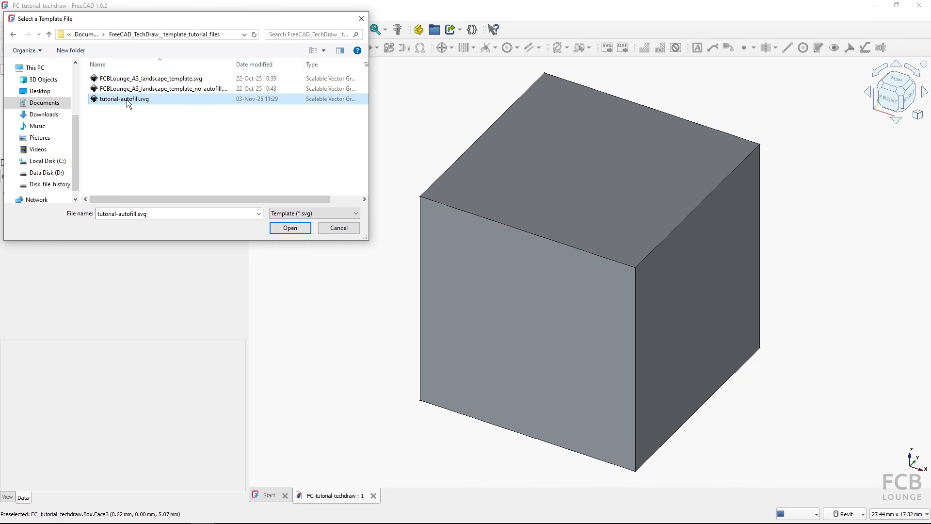
left_click(286, 229)
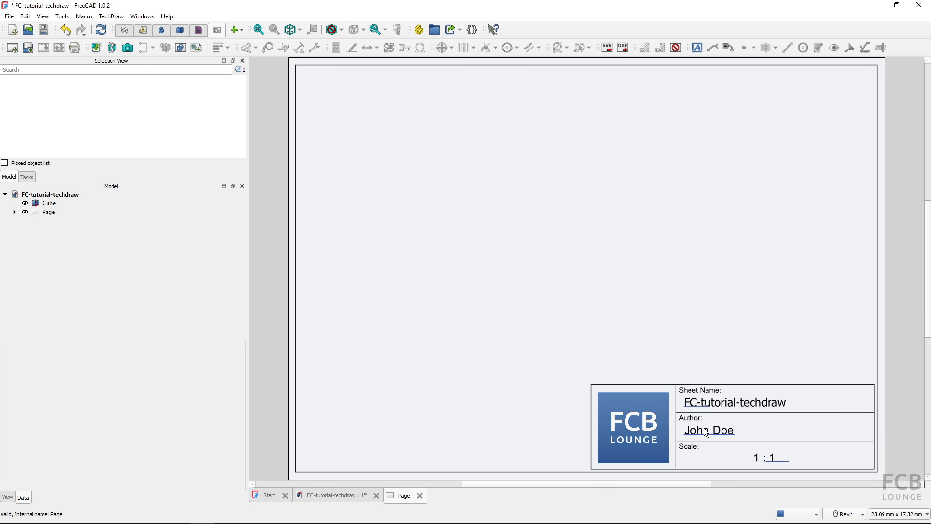
- Select the FC-tutorial-techdraw document and enter the new author's name as its Created By value
left_click(694, 408)
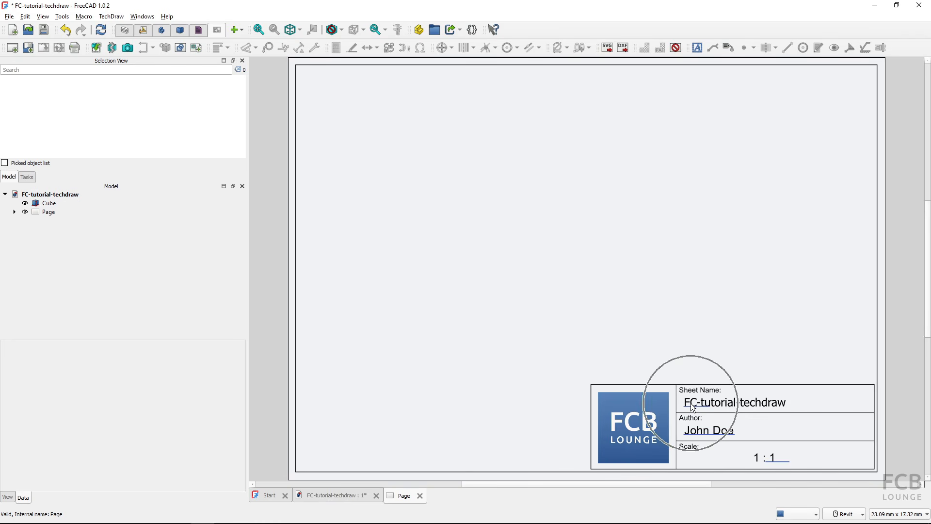
left_click(57, 195)
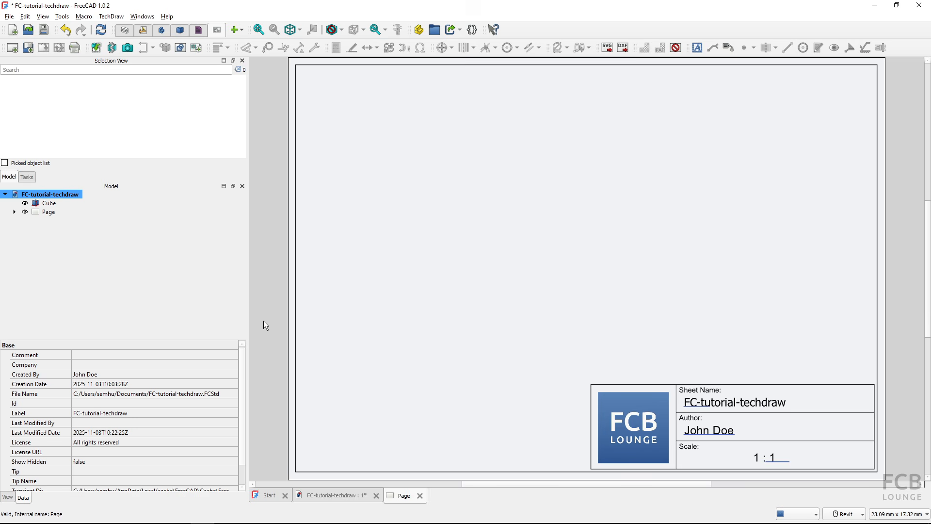
left_click(705, 432)
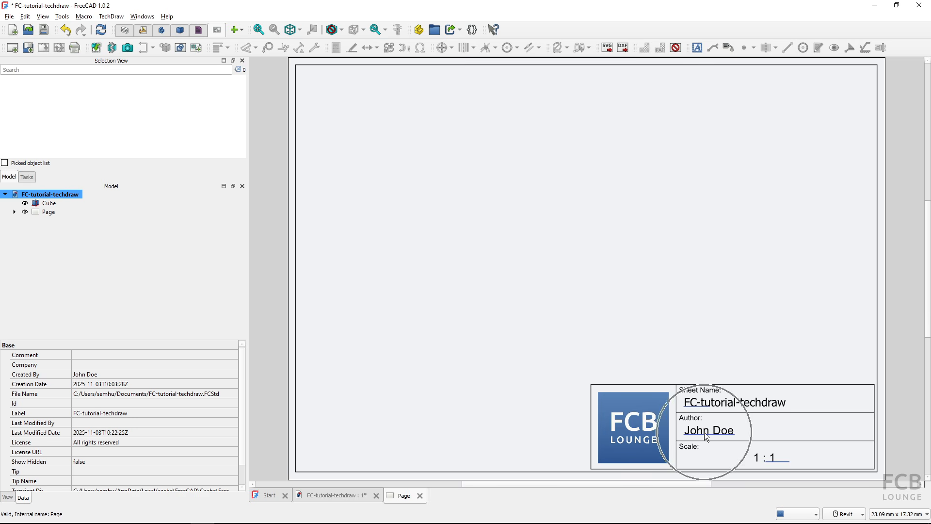
left_click(111, 374)
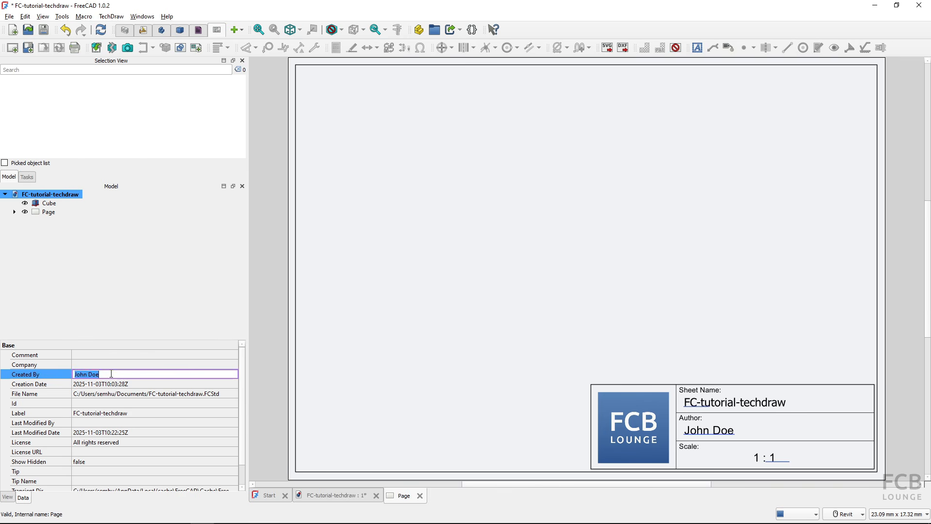
key("Return")
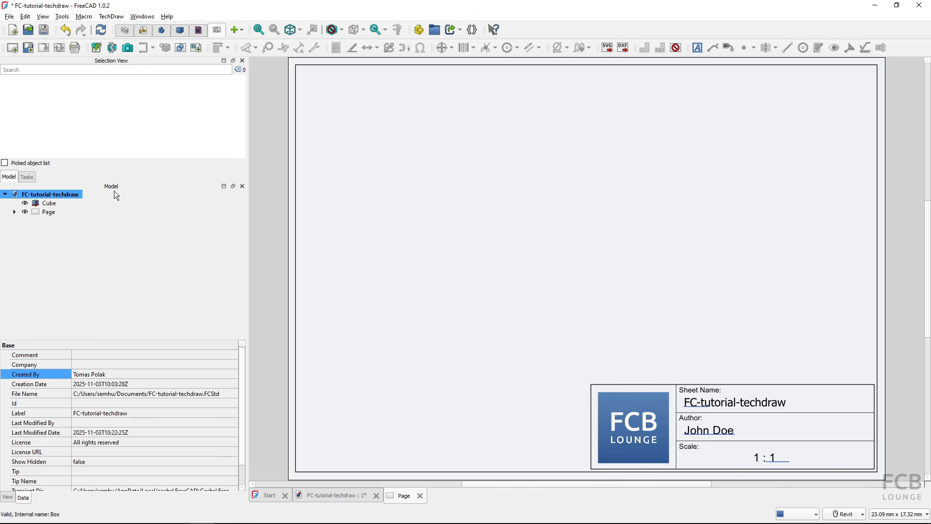
- Insert Page001 from tutorial-autofill.svg so its Author field shows the new Created By name
left_click(23, 49)
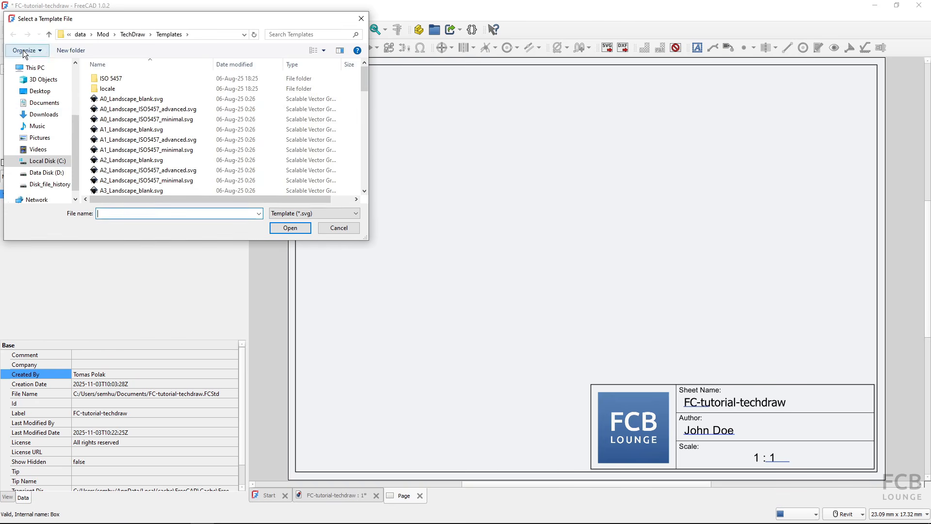
left_click(45, 103)
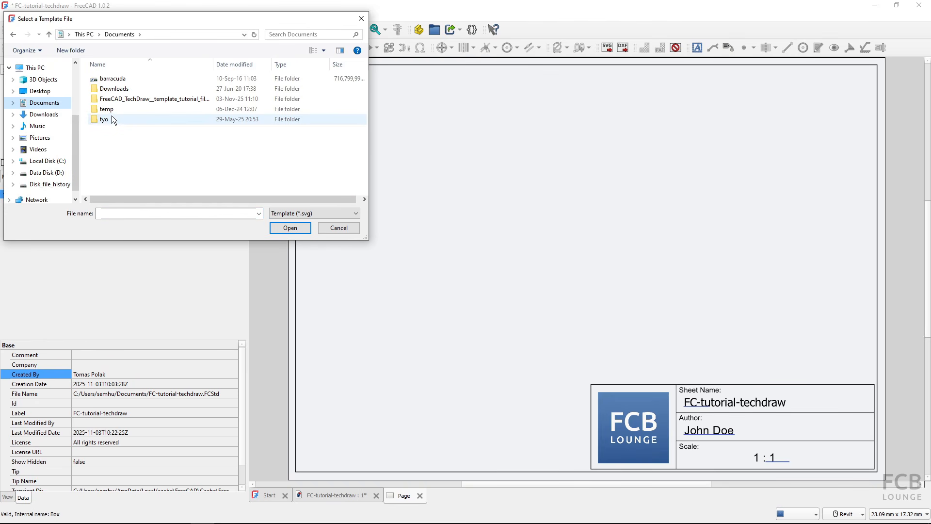
double_click(109, 99)
left_click(113, 100)
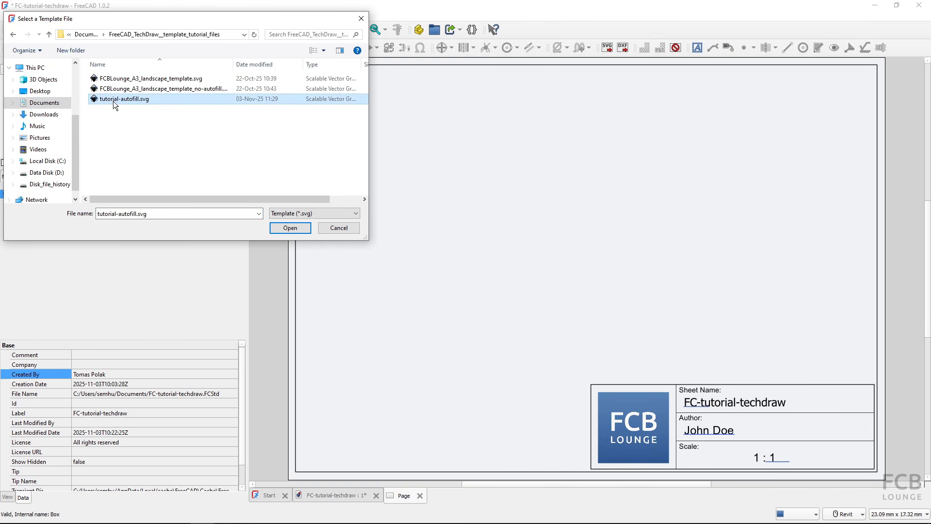
left_click(303, 229)
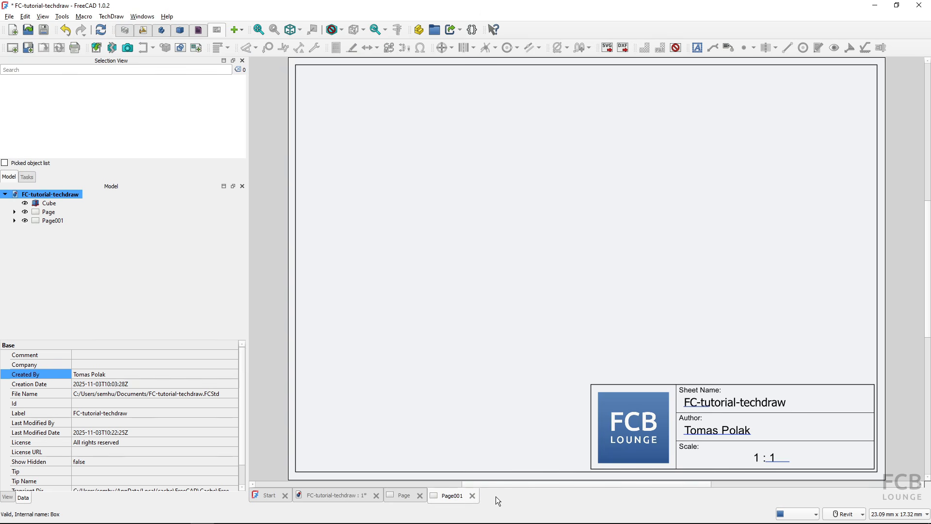
- Compare the authors on Page and Page001, then edit the Author field on Page
left_click(403, 496)
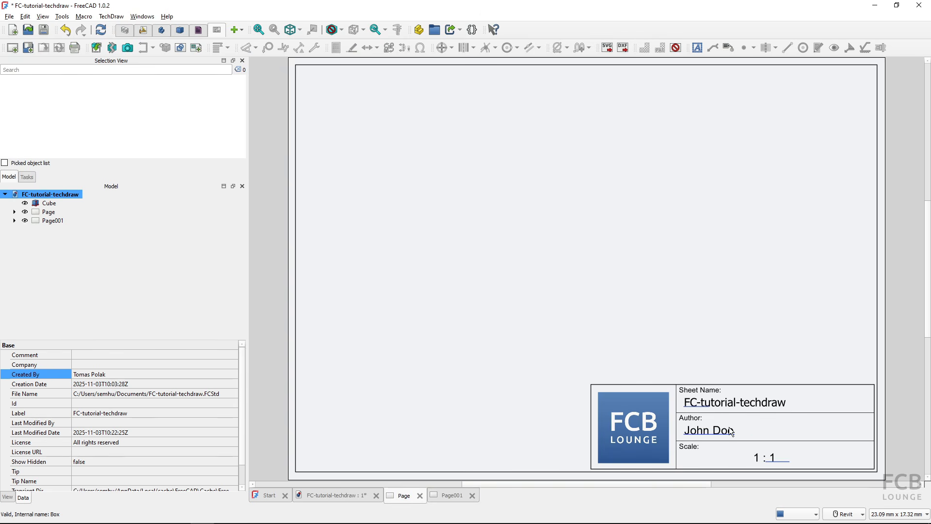
left_click(457, 497)
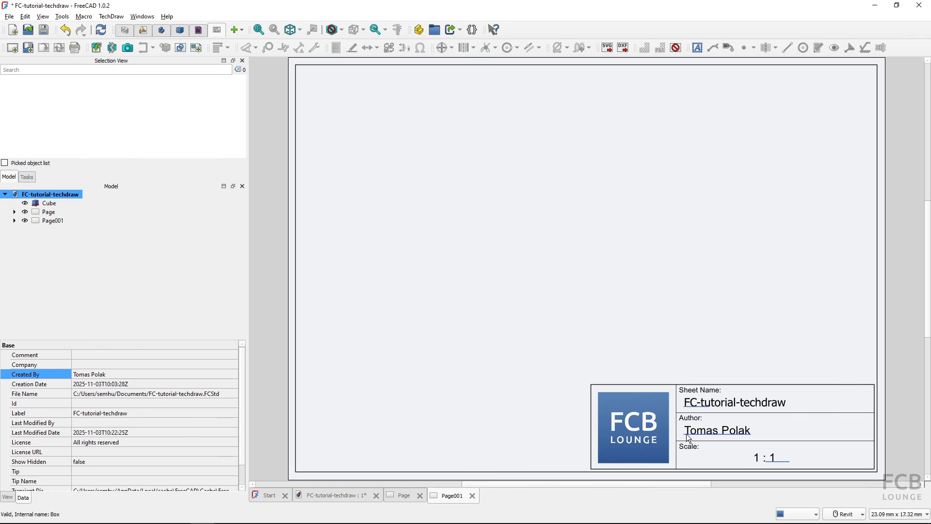
left_click(401, 495)
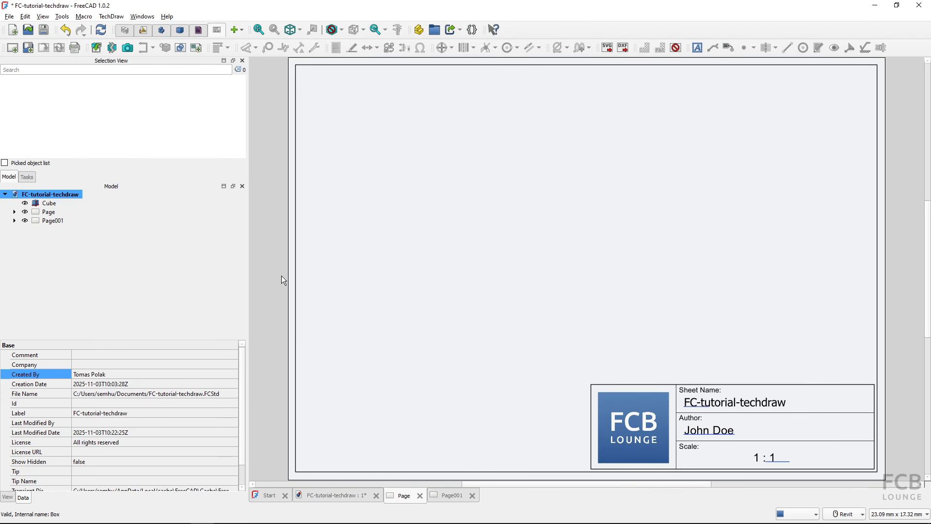
left_click(712, 433)
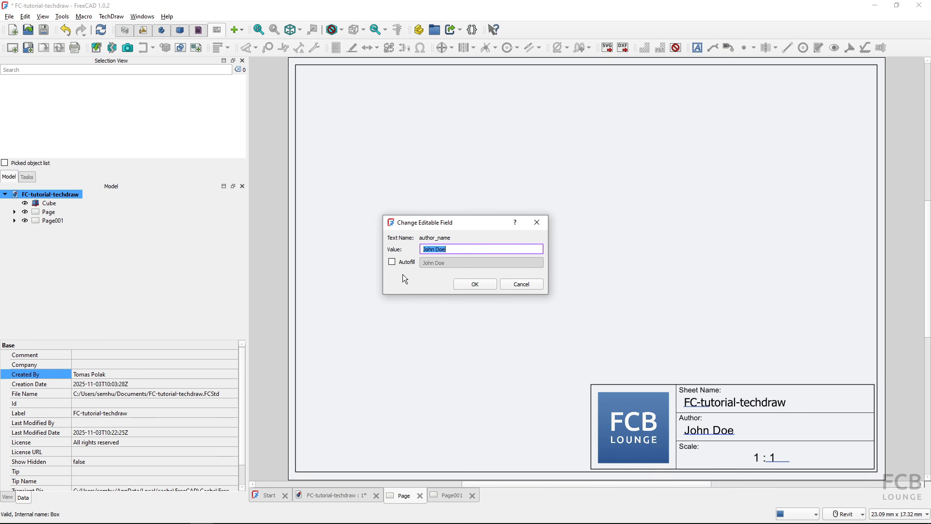
- Tick Autofill on Page's author_name field and confirm it, reopening it to apply again
left_click(392, 262)
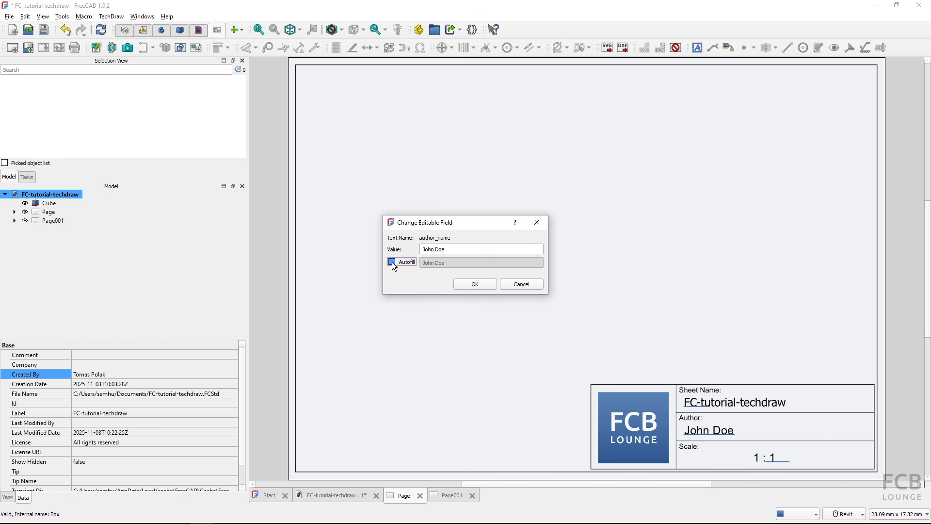
left_click(461, 283)
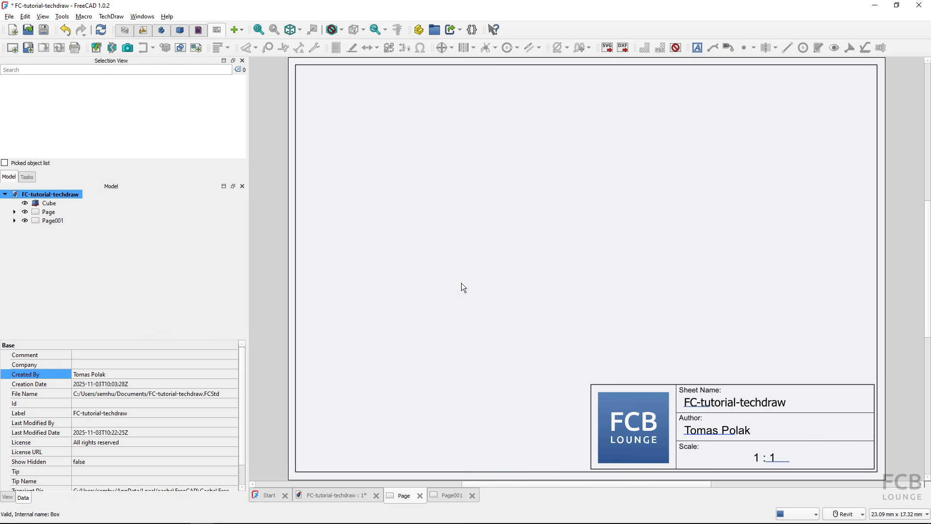
left_click(697, 432)
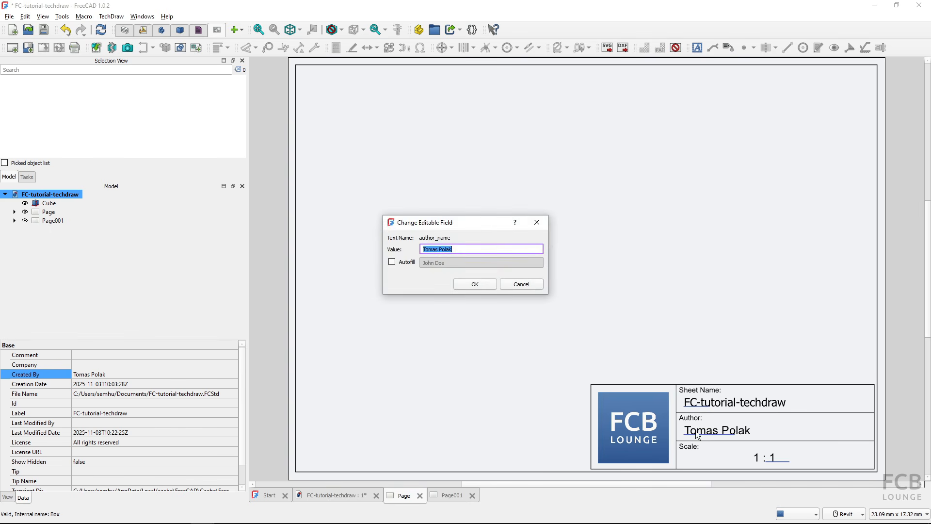
left_click(400, 263)
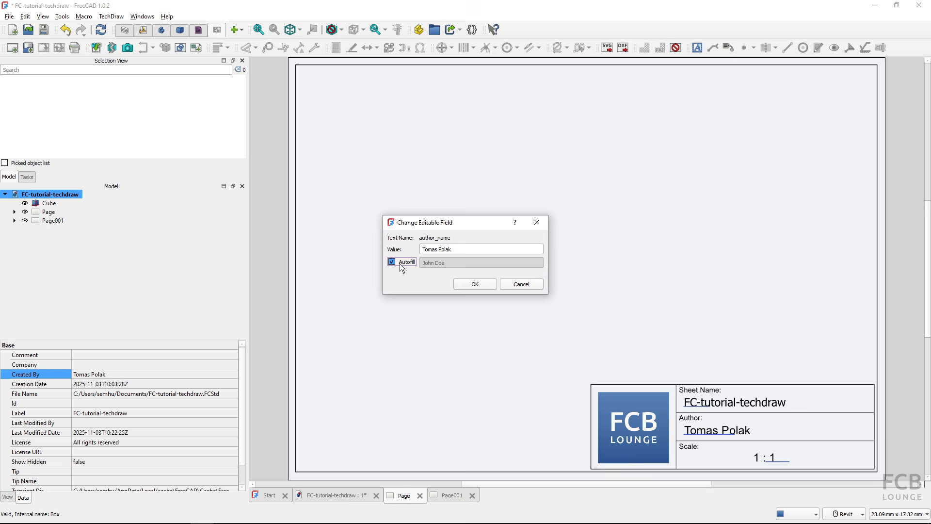
left_click(471, 284)
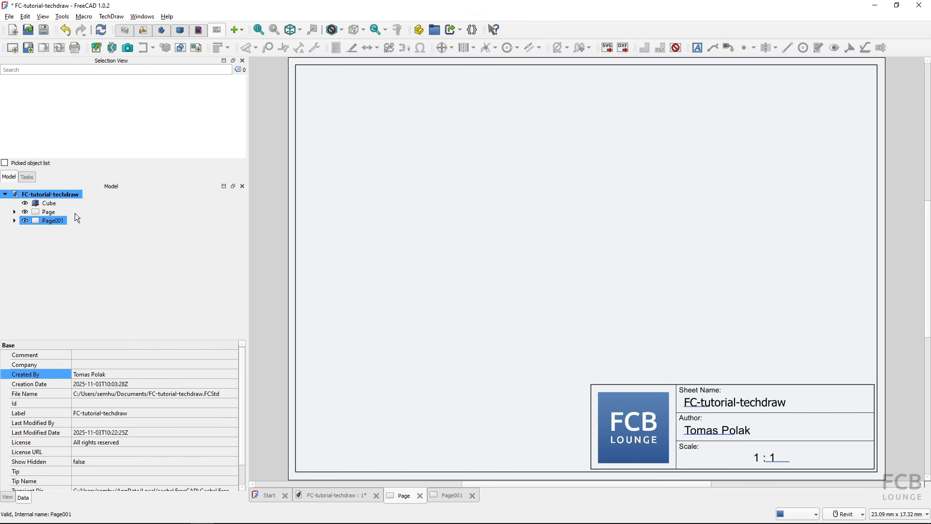
- Insert a view of the Cube at custom scale 5 : 1
left_click(48, 203)
left_click(96, 48)
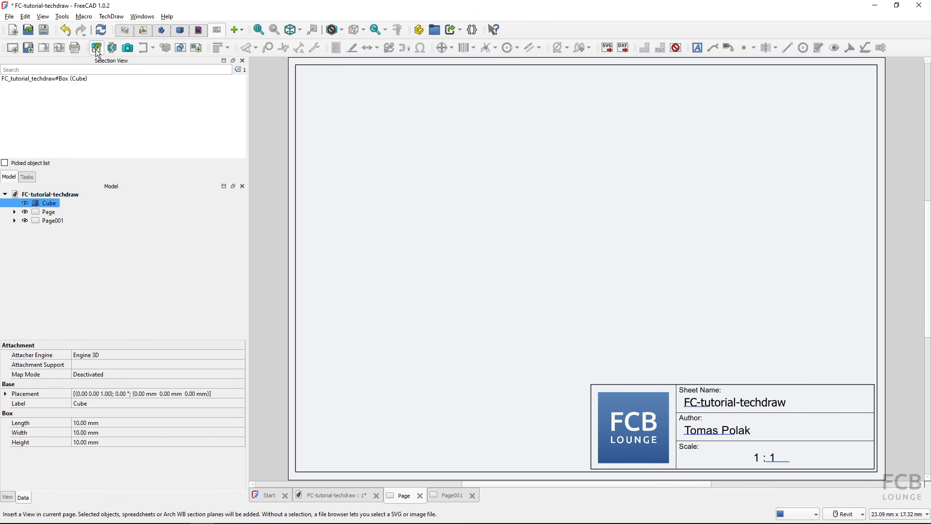
left_click(59, 243)
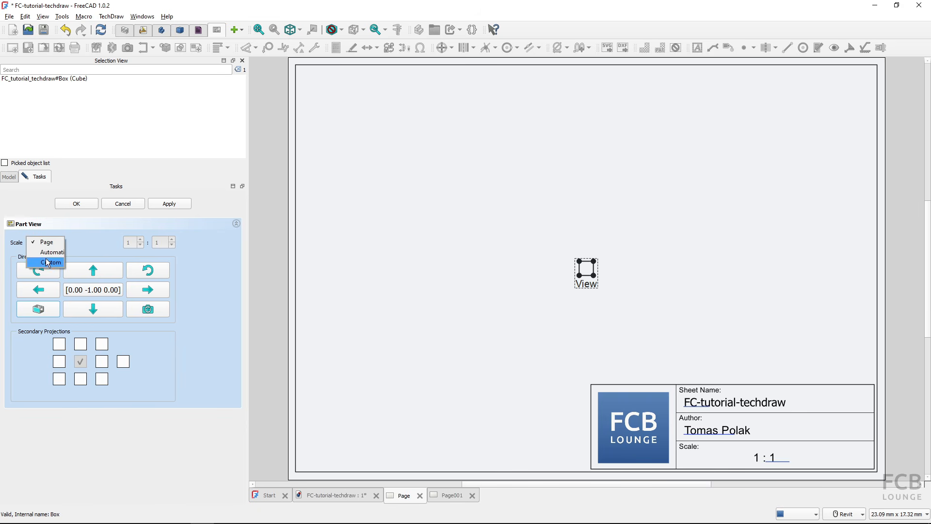
left_click(50, 262)
key("Tab")
type("5")
left_click(77, 203)
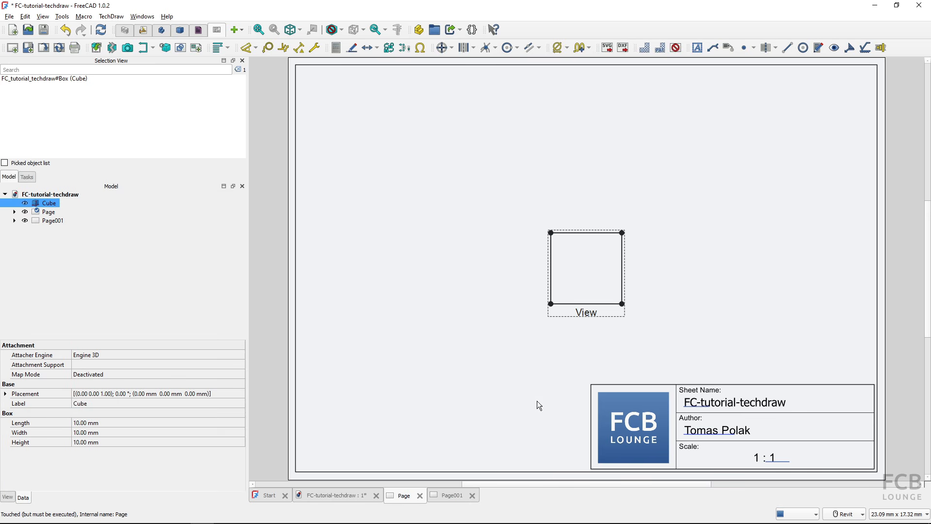
- Turn on Autofill for the title block's Scale field
left_click(776, 462)
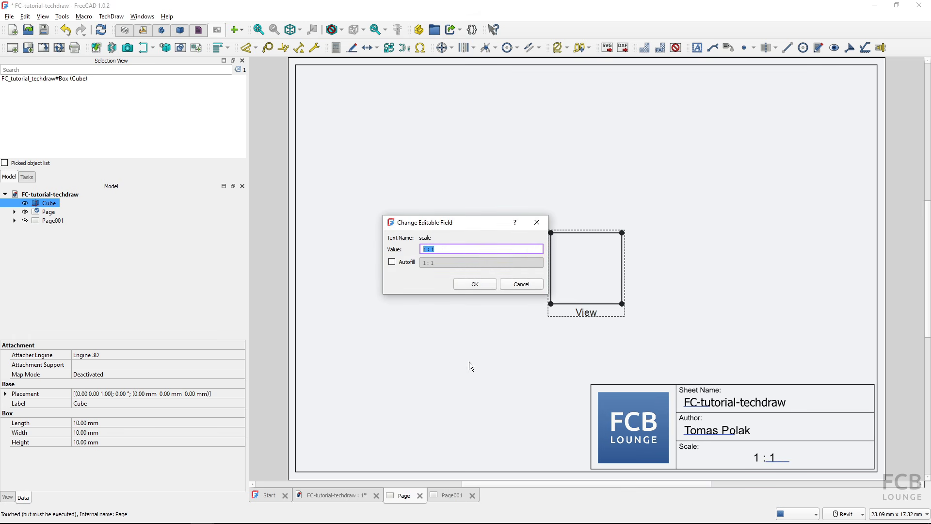
left_click(392, 263)
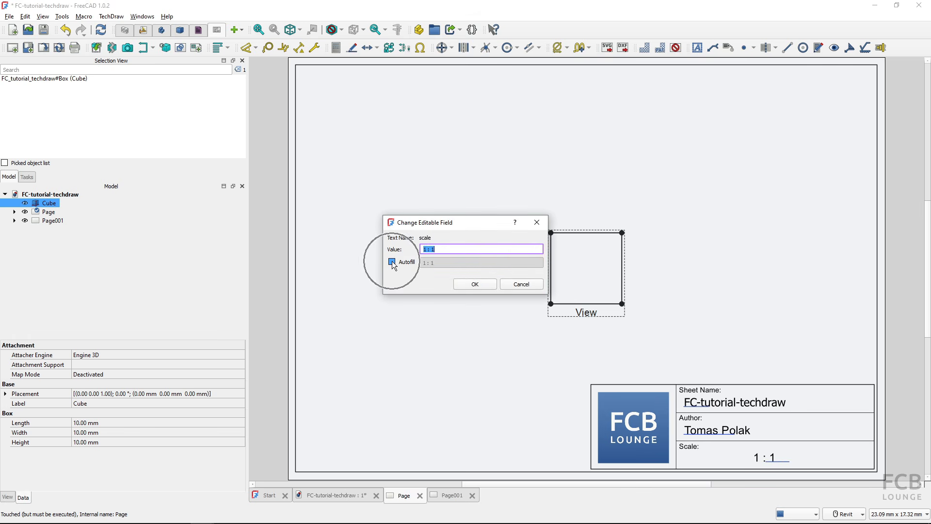
left_click(476, 285)
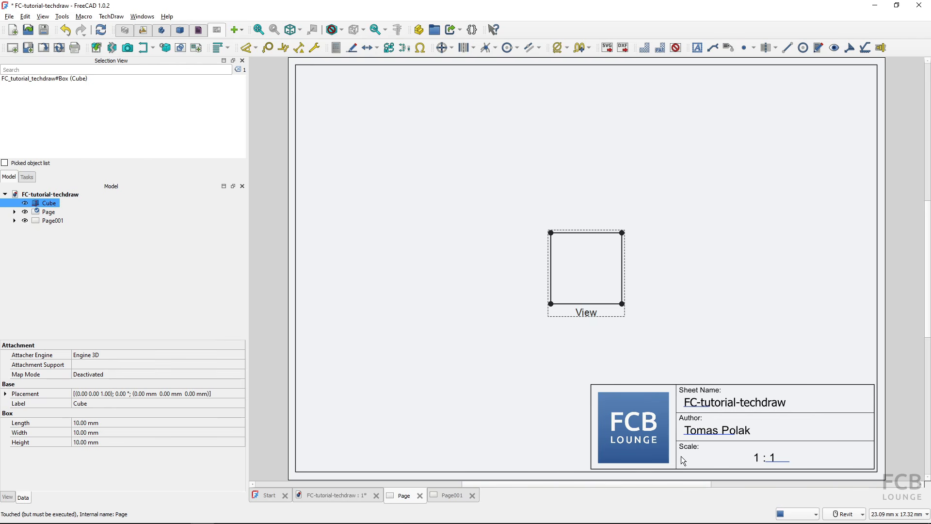
left_click(566, 309)
left_click(552, 360)
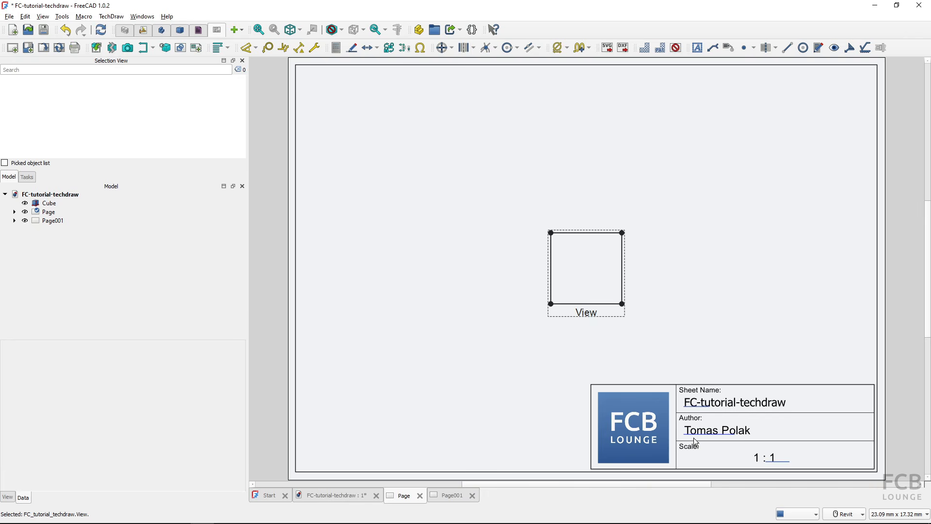
- Set the Page object's Scale property to 5
key("ctrl")
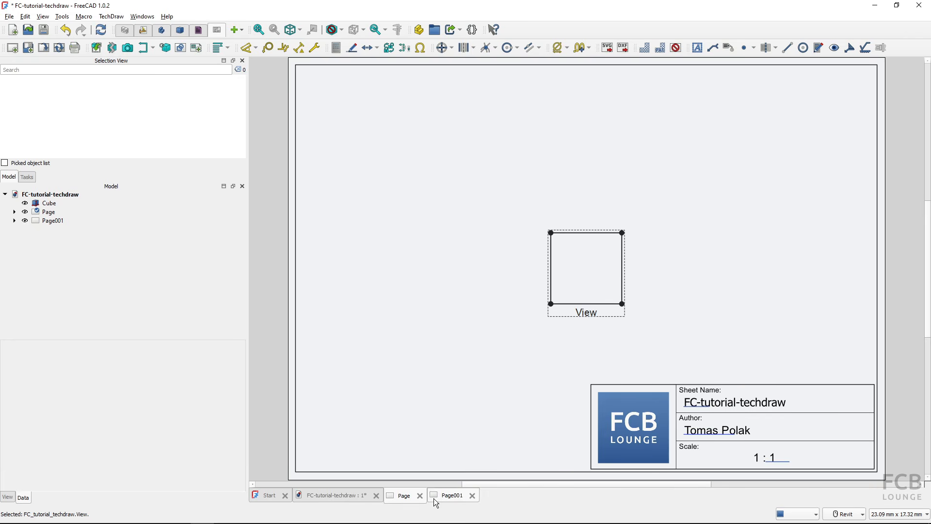
left_click(54, 213)
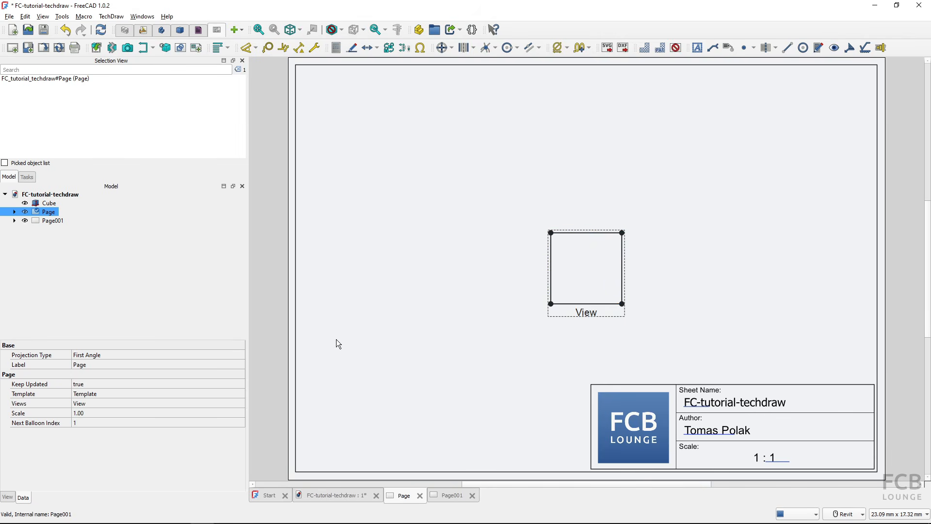
left_click(106, 415)
type("5")
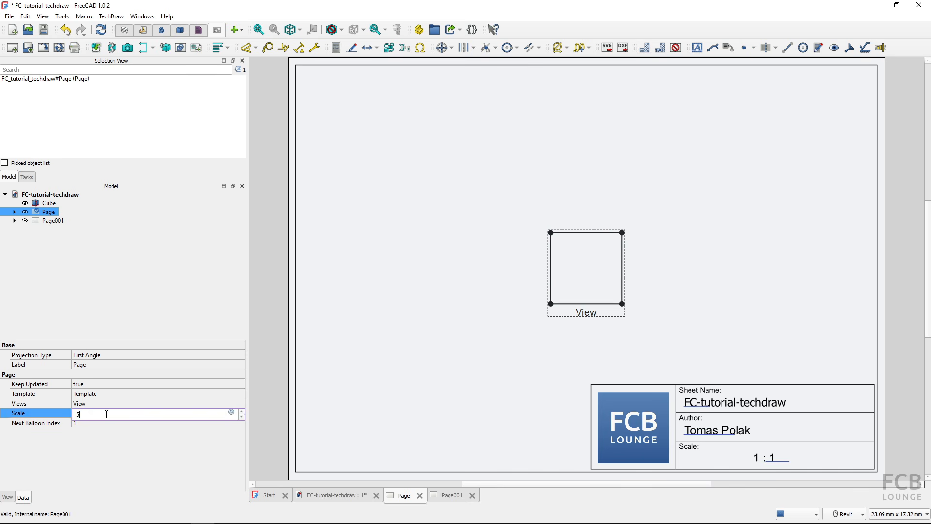
key("Return")
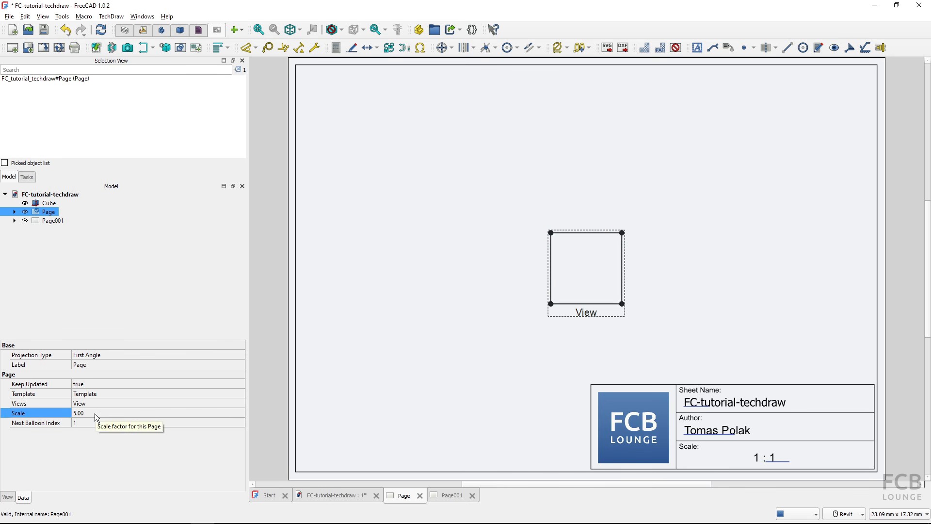
- Autofill the title block Scale field so it reads 5 : 1
left_click(774, 464)
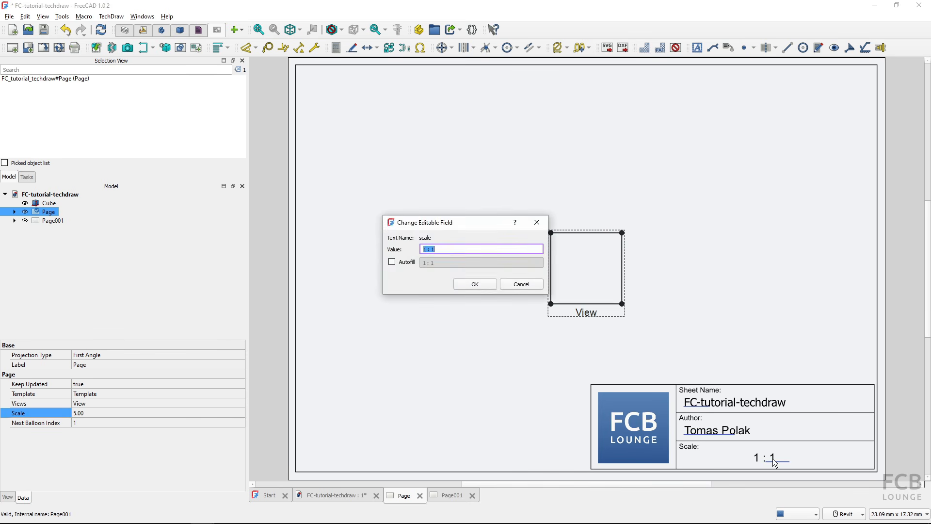
left_click(391, 262)
left_click(464, 286)
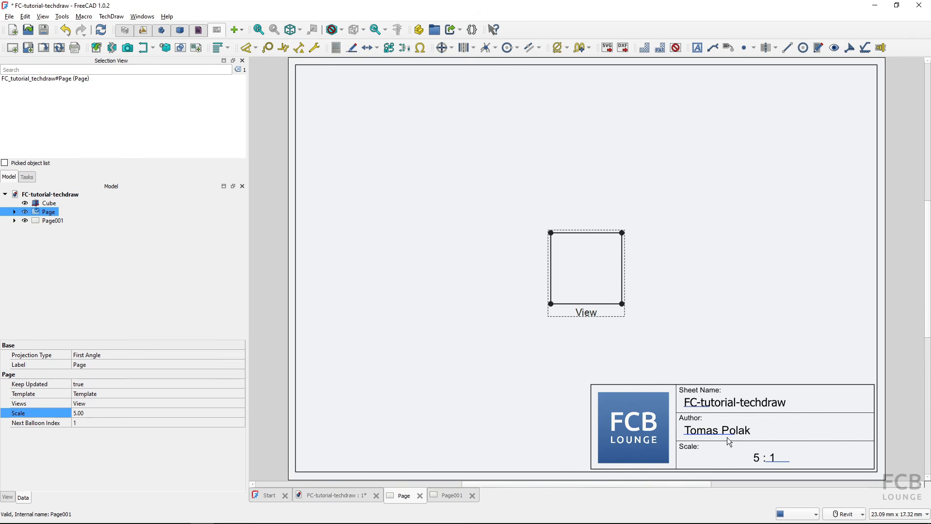
- Set the View's scale to 10 and refill template fields, dismissing the missing-view warning
left_click(570, 311)
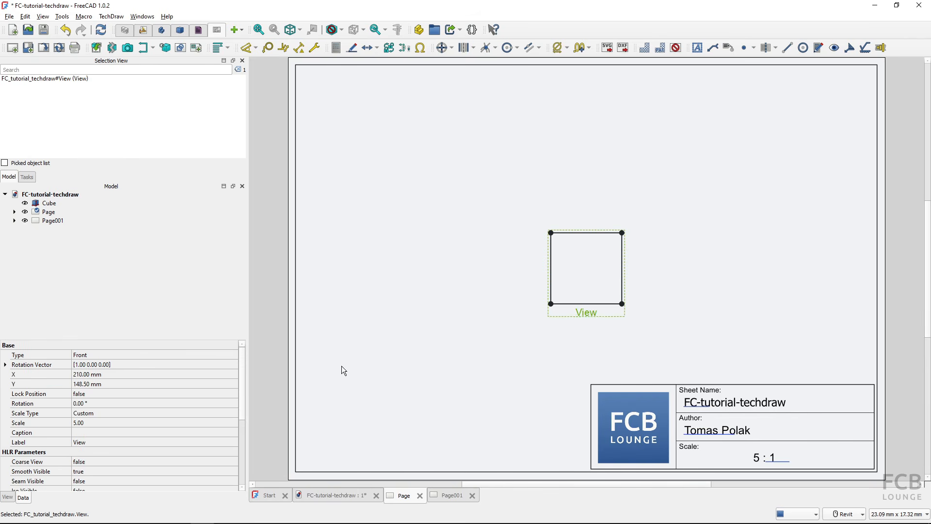
left_click(101, 424)
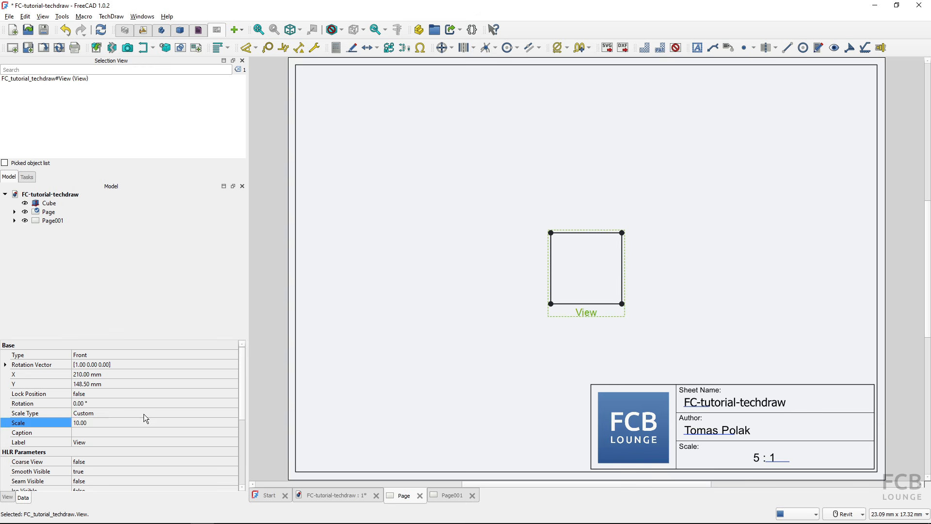
left_click(402, 344)
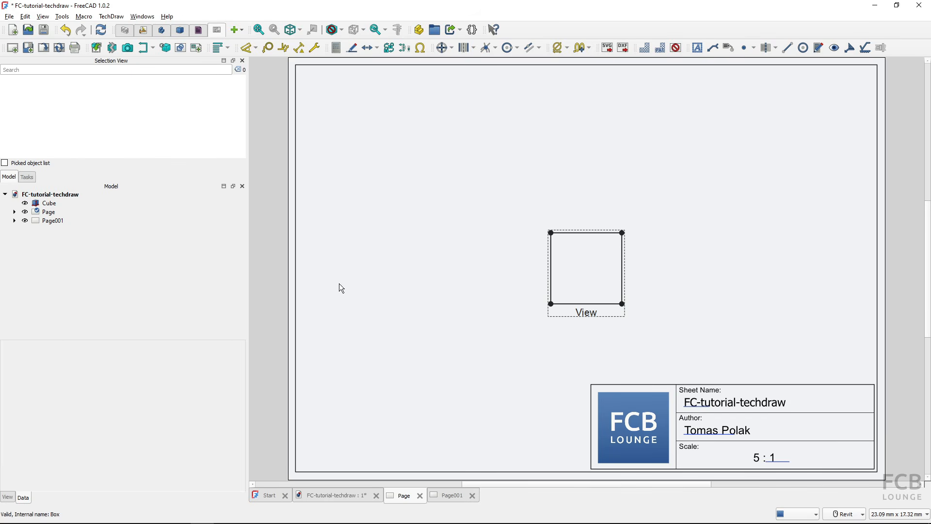
left_click(43, 47)
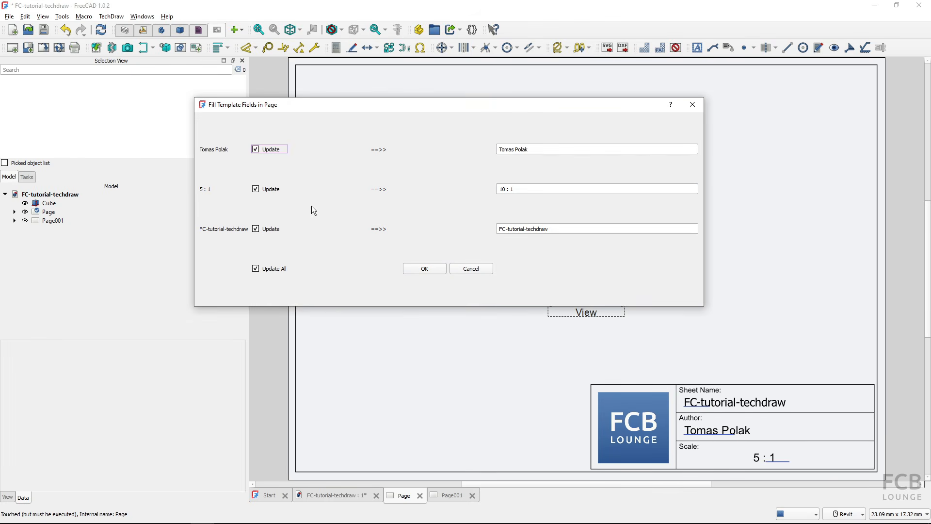
left_click(424, 269)
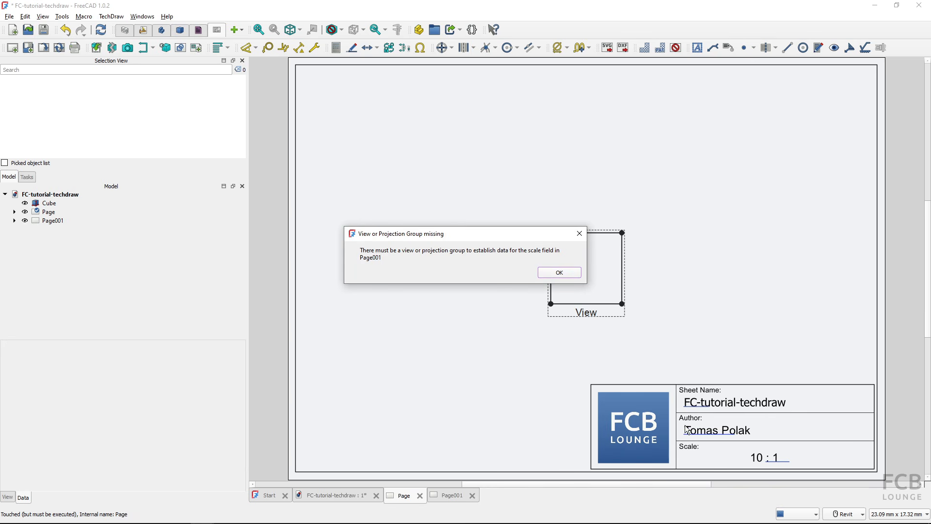
left_click(446, 497)
left_click(560, 274)
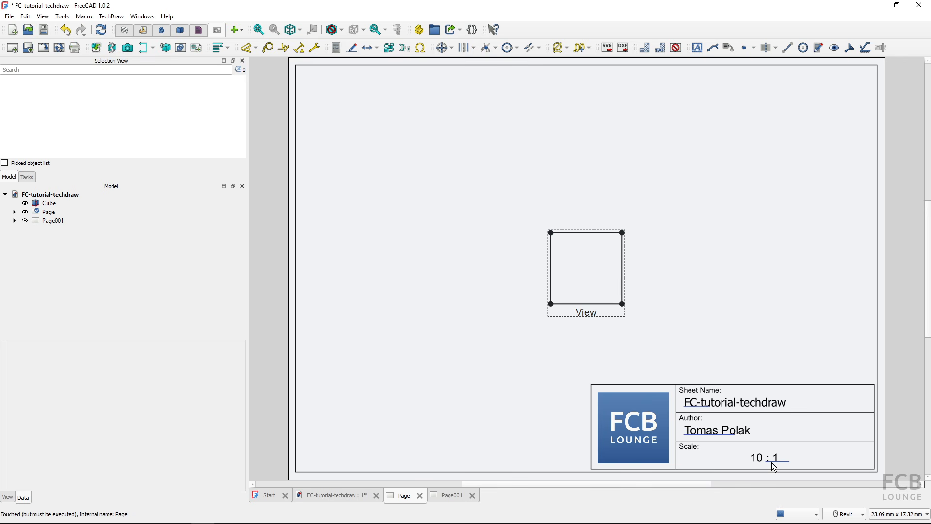
- Enable Autofill on the title block Author field and run Fill Template Fields
left_click(715, 433)
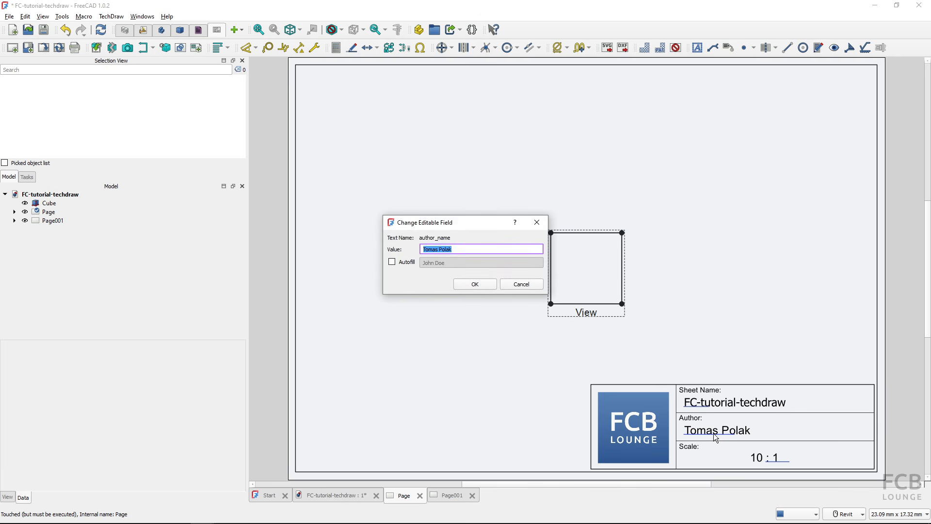
left_click(392, 262)
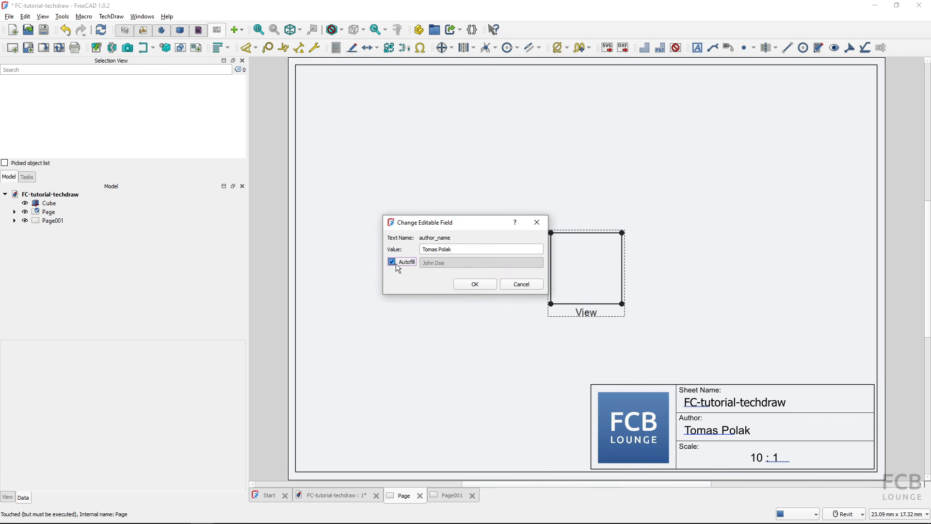
left_click(481, 287)
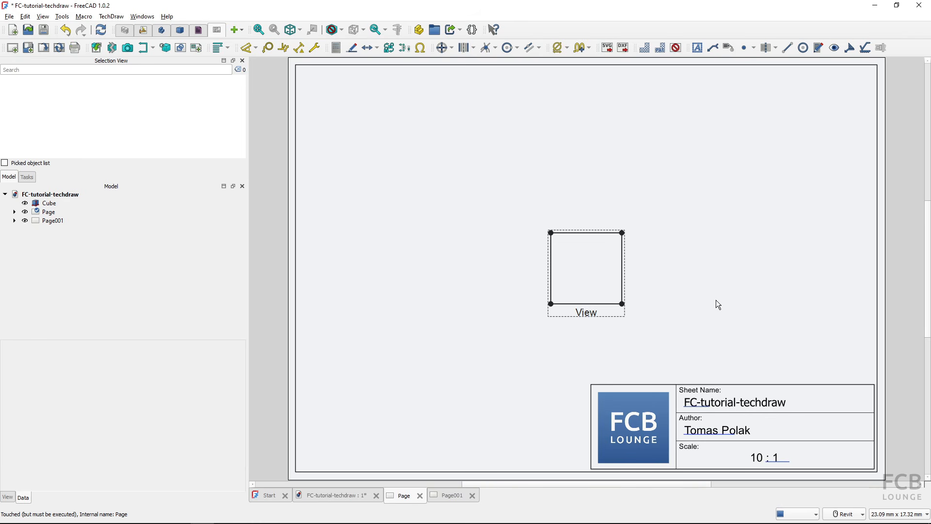
left_click(42, 50)
key("ctrl")
key("ctrl")
key("ctrl")
key("ctrl")
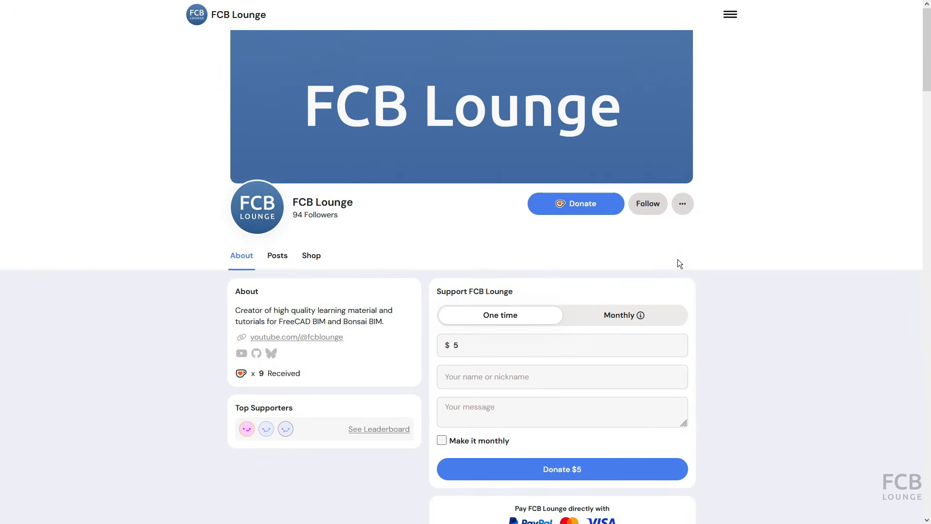
- Change the one-time amount to $10, enter a nickname, and write 'Thank you!' as the message
left_click(467, 347)
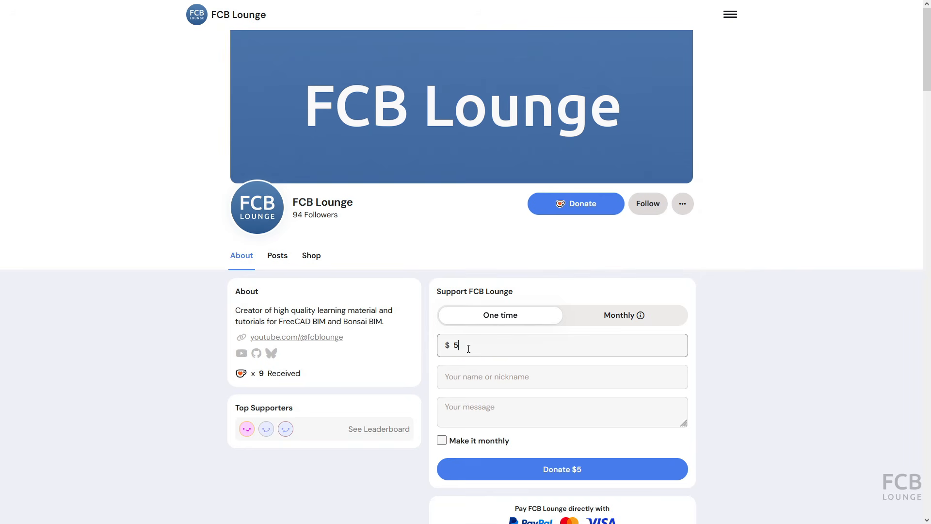
key("BackSpace")
type("10")
left_click(460, 378)
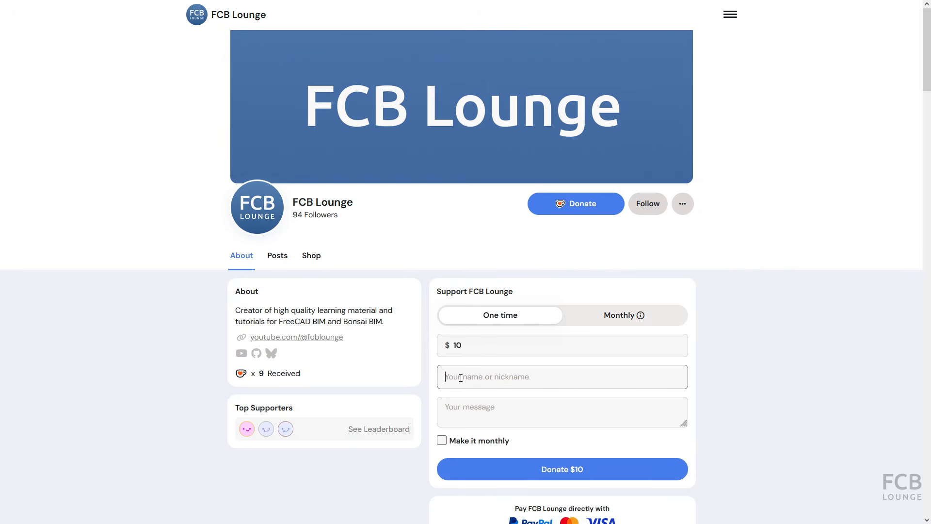
type("Nick")
left_click(481, 418)
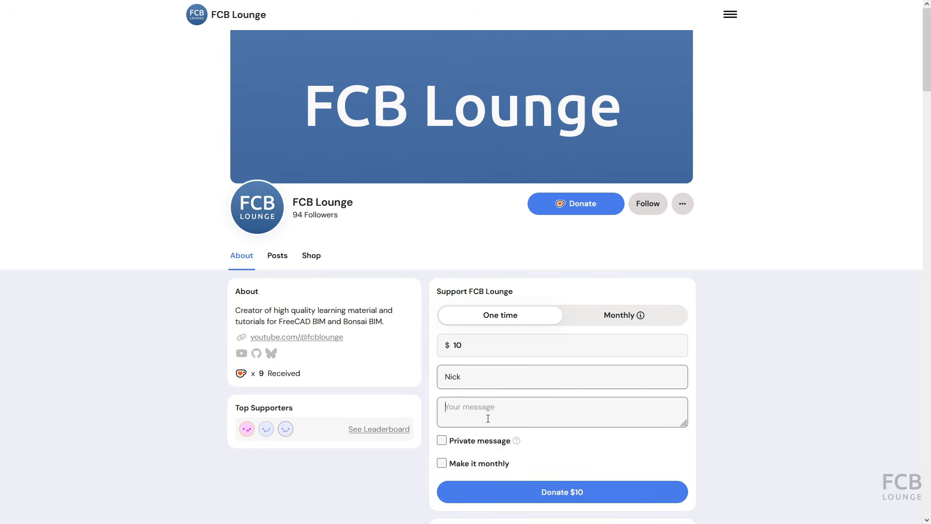
type("Thank")
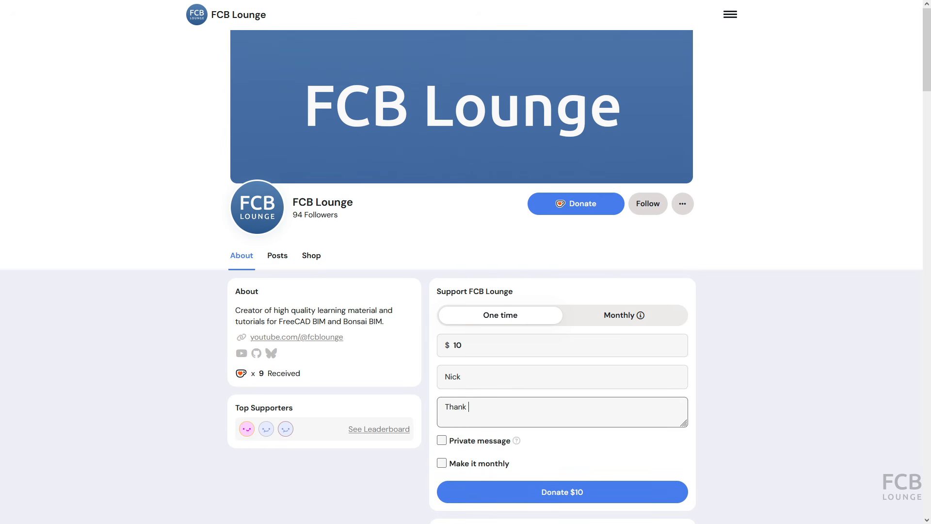
type(" you!")
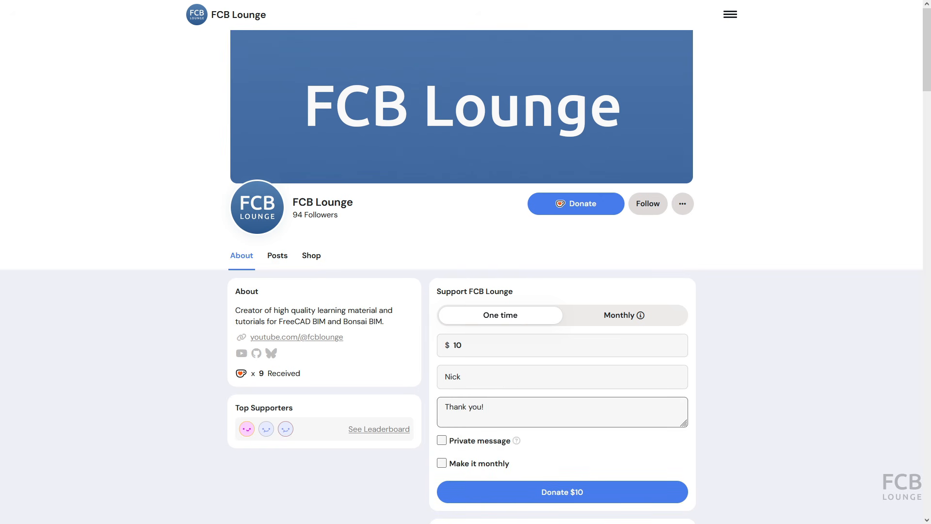